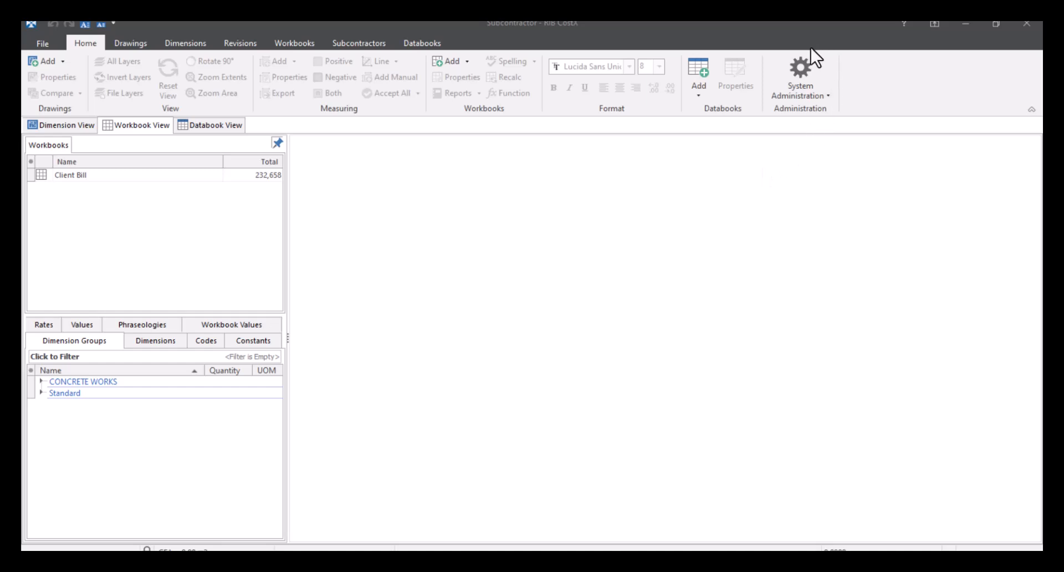
Open the subcontractor administration list and inspect its import options and the blank form for a new subcontractor, without adding one.
{"action": "left_click", "coordinate": [810, 77]}
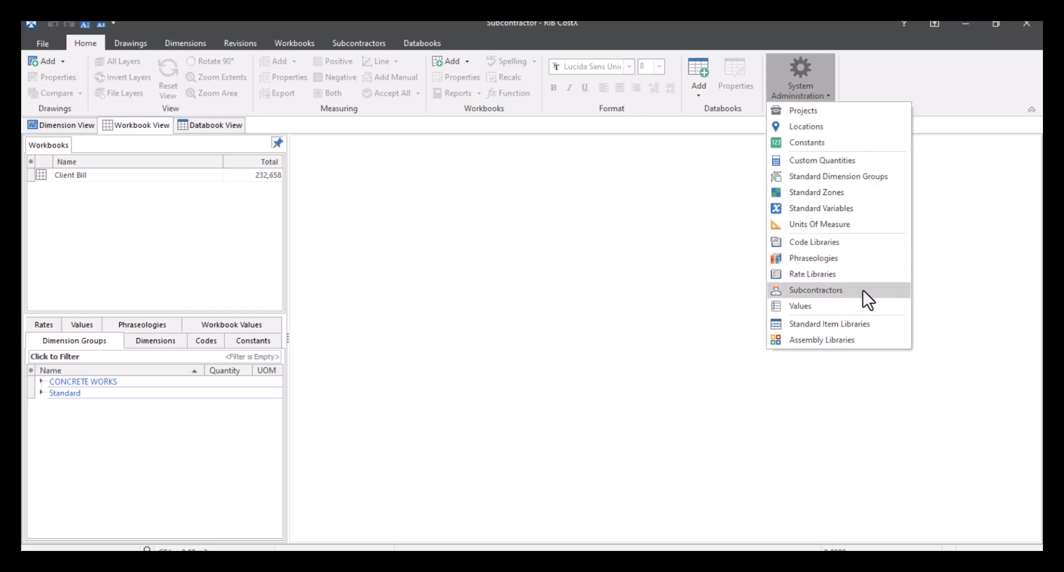
{"action": "left_click", "coordinate": [832, 291]}
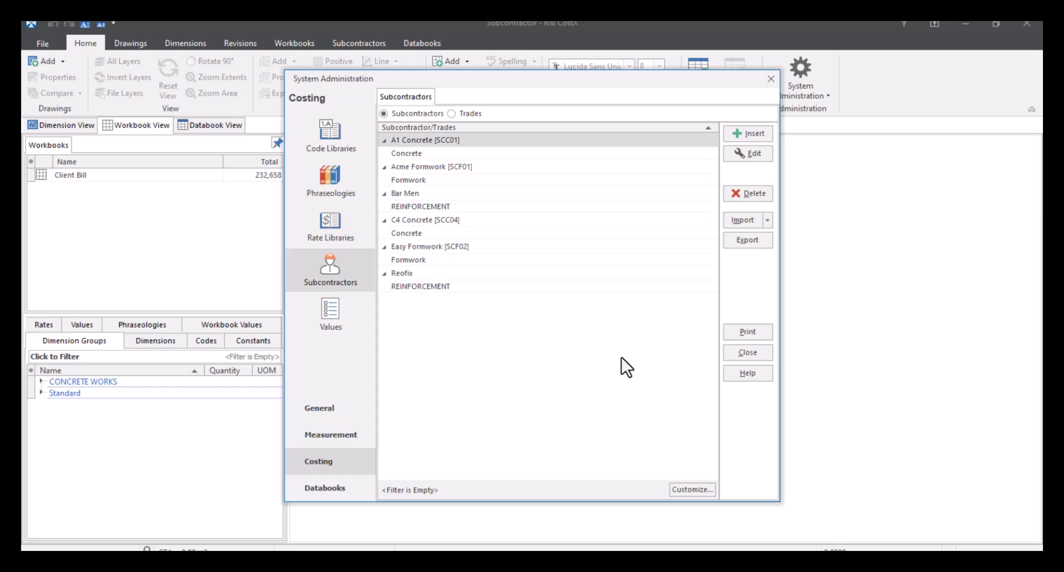
{"action": "left_click", "coordinate": [768, 220]}
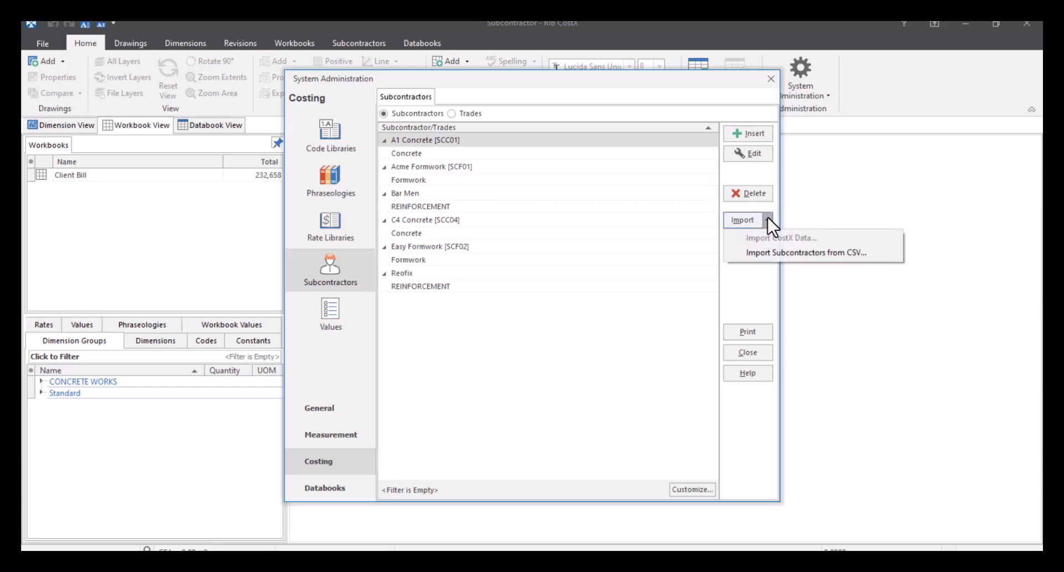
{"action": "left_click", "coordinate": [625, 348]}
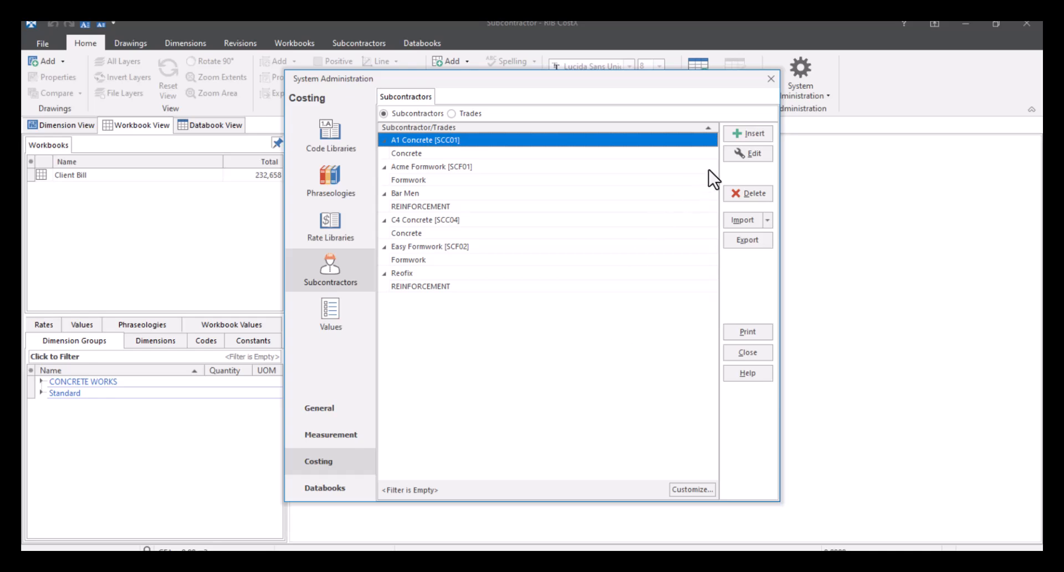
{"action": "left_click", "coordinate": [754, 133]}
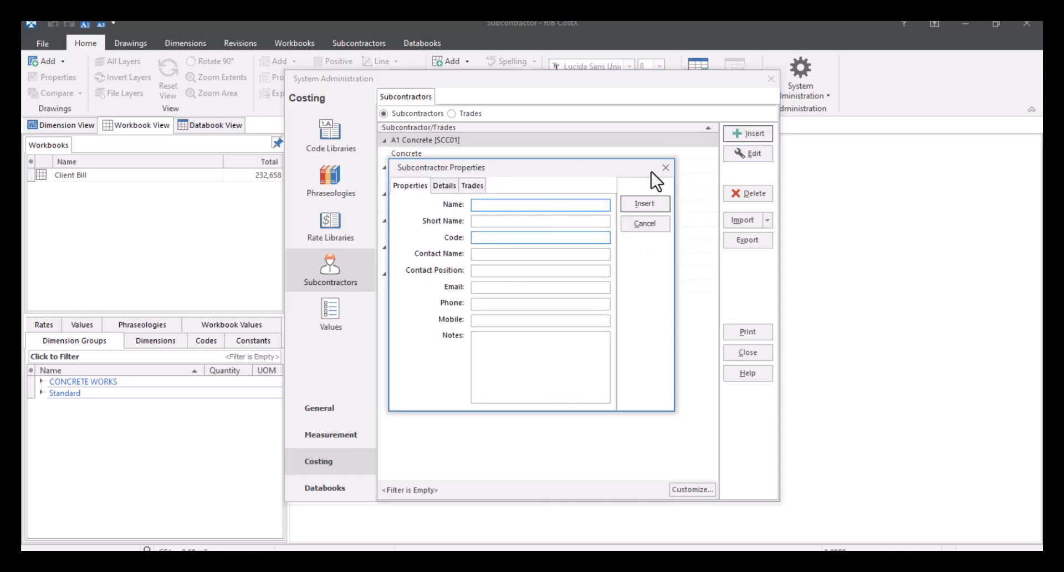
{"action": "left_click", "coordinate": [644, 223]}
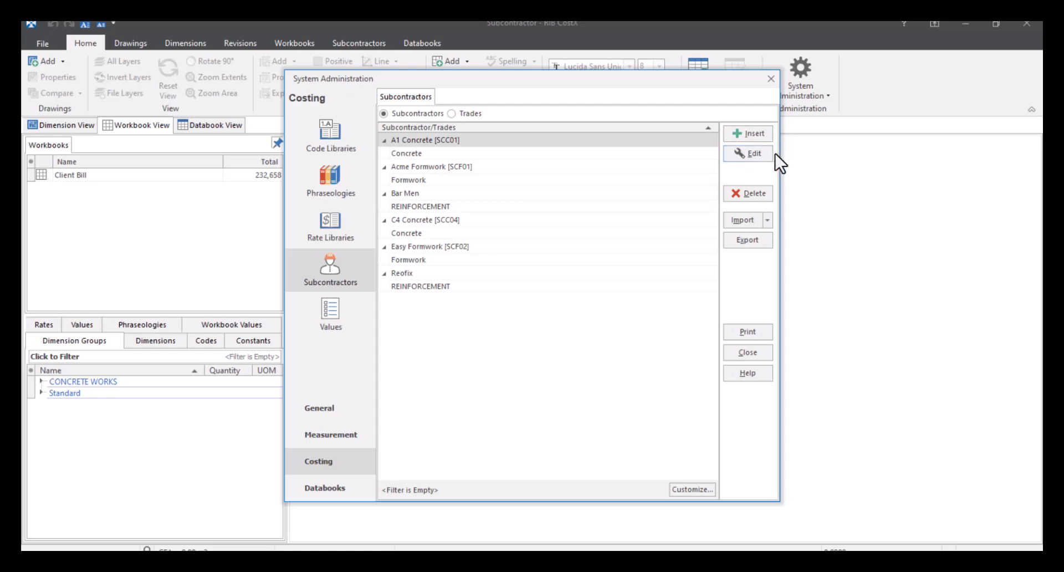
Review the A1 Concrete subcontractor's general properties, details and assigned trades, leaving the record without changes.
{"action": "left_click", "coordinate": [760, 156]}
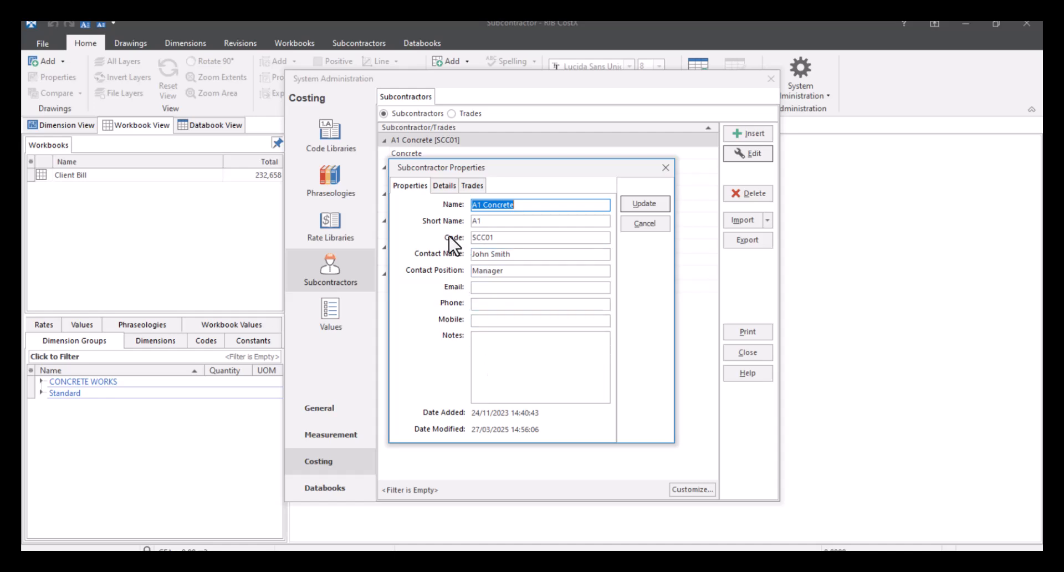
{"action": "left_click", "coordinate": [444, 185]}
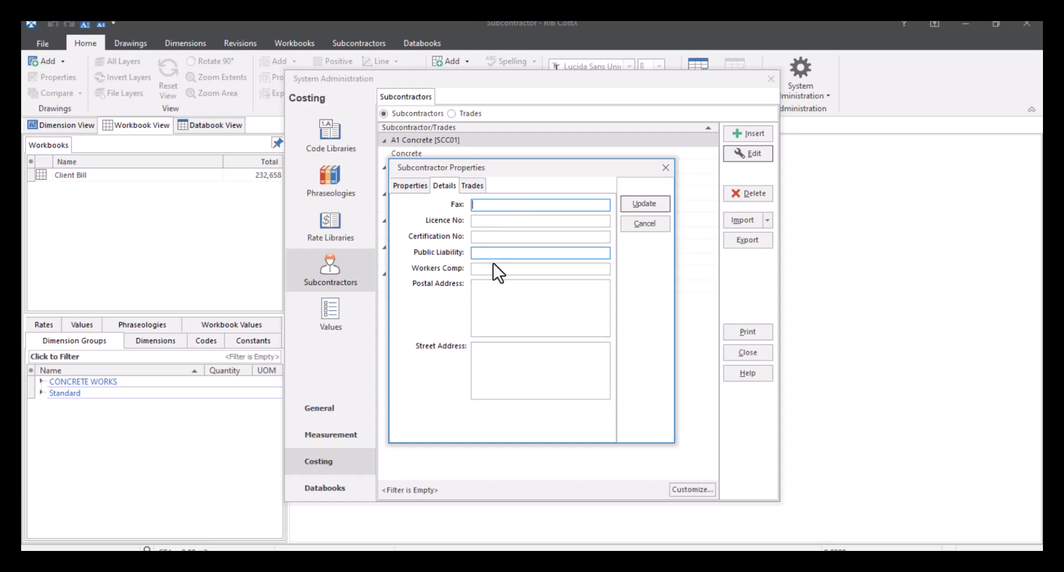
{"action": "left_click", "coordinate": [484, 190]}
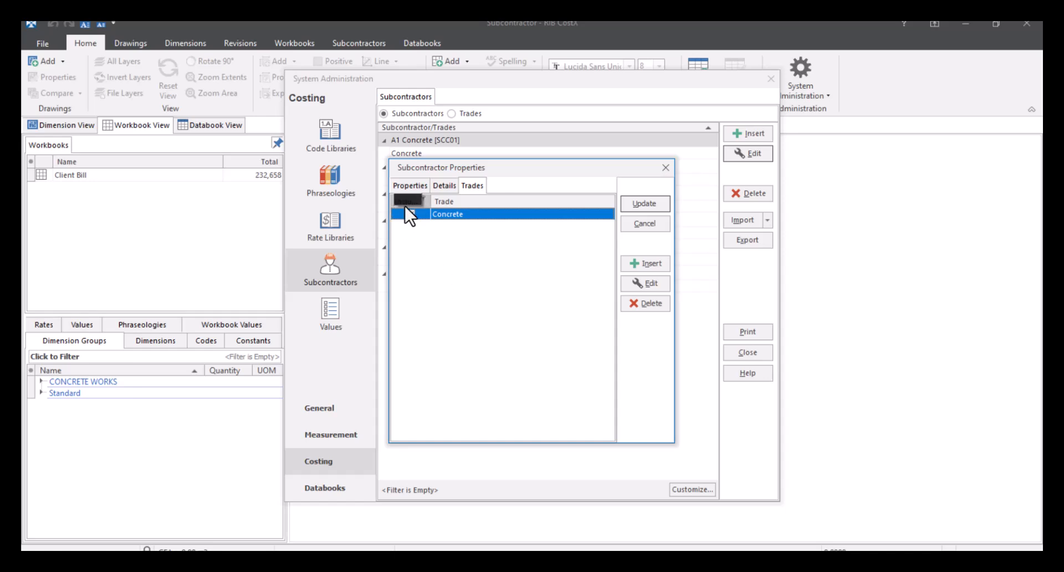
{"action": "left_click", "coordinate": [411, 214]}
{"action": "left_click", "coordinate": [421, 187]}
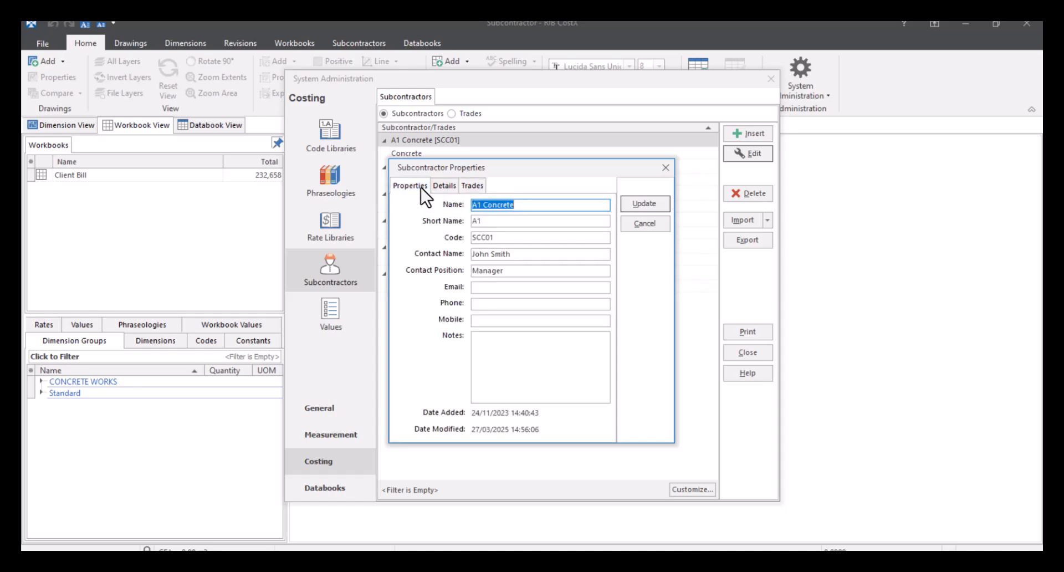
{"action": "left_click", "coordinate": [644, 224]}
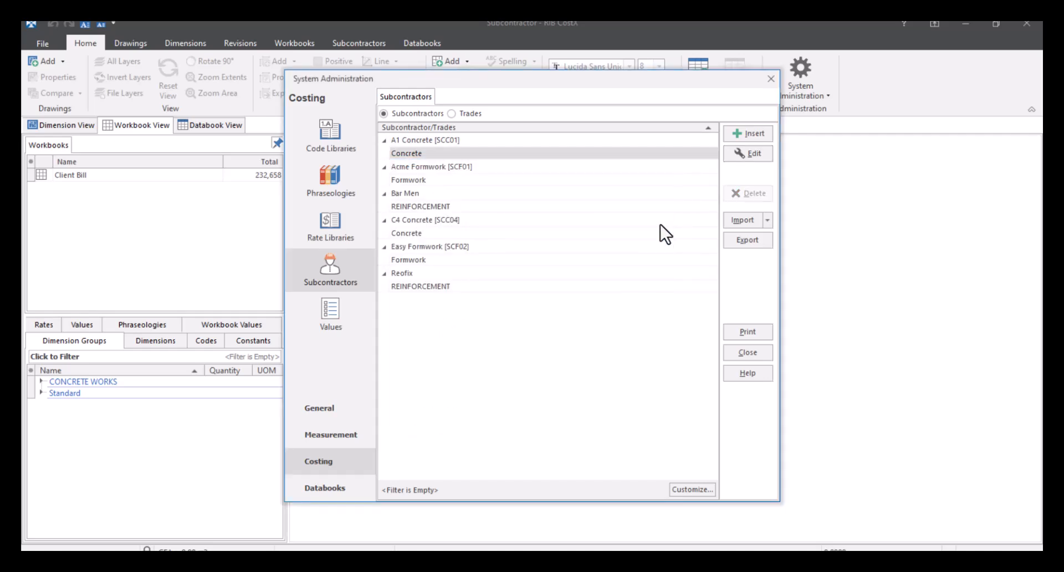
View the subcontractors grouped by trade, collapsing and expanding the trades, then restore the subcontractor grouping and close the administration window.
{"action": "left_click", "coordinate": [452, 113]}
{"action": "left_click", "coordinate": [384, 141]}
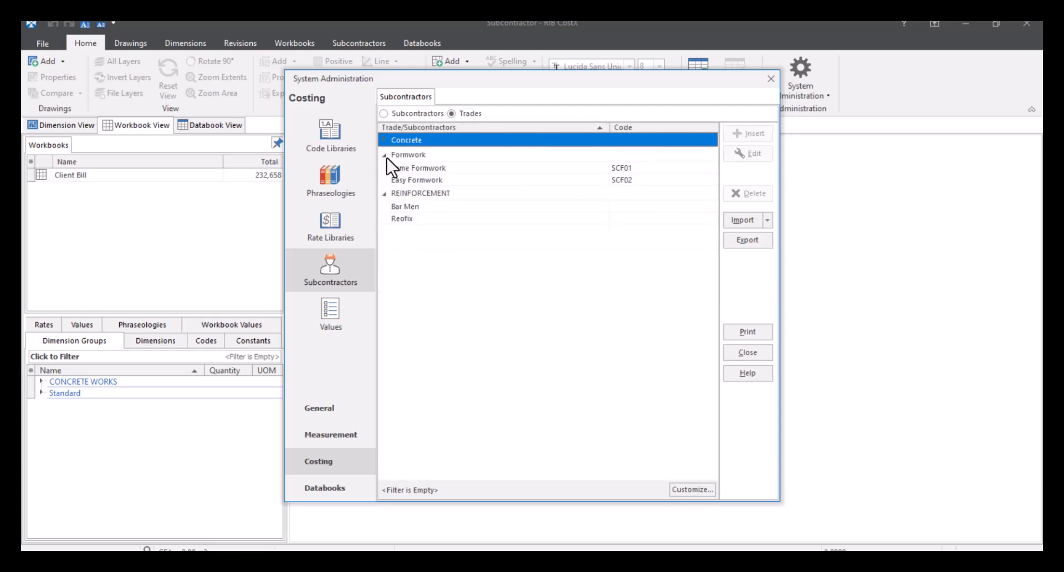
{"action": "left_click", "coordinate": [388, 157]}
{"action": "left_click", "coordinate": [384, 155]}
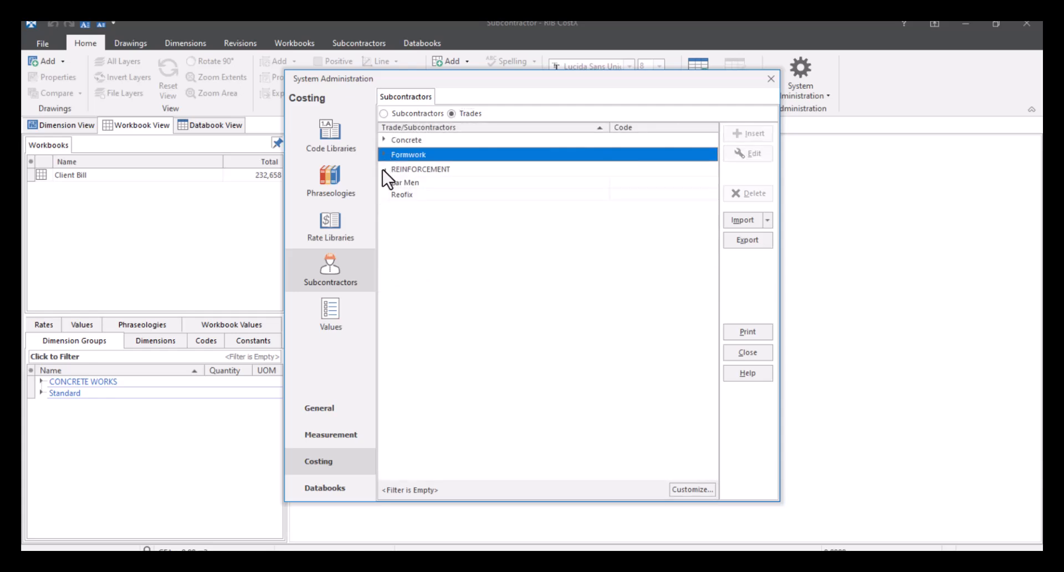
{"action": "left_click", "coordinate": [383, 155]}
{"action": "left_click", "coordinate": [384, 140]}
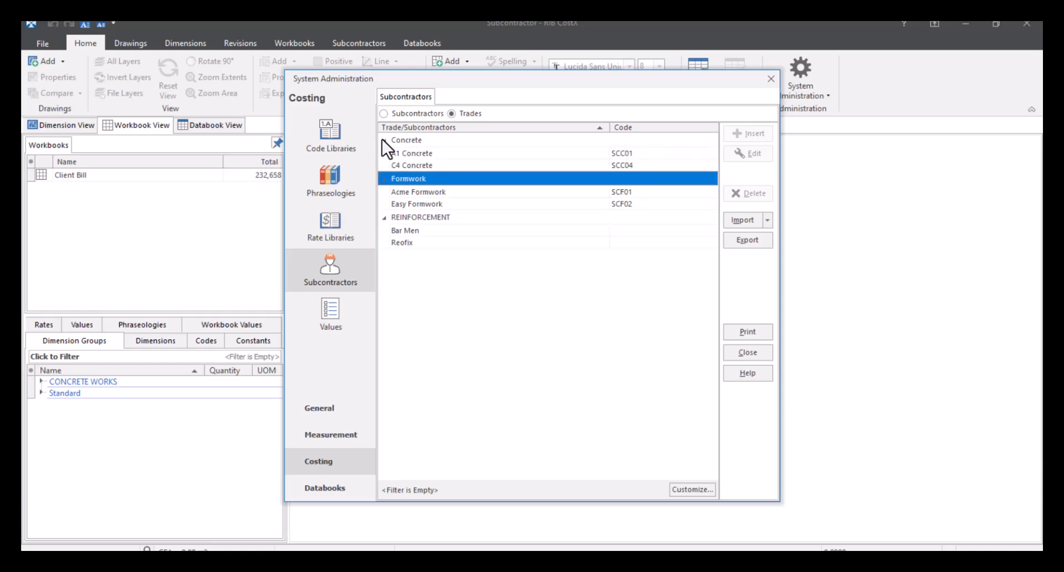
{"action": "left_click", "coordinate": [385, 114]}
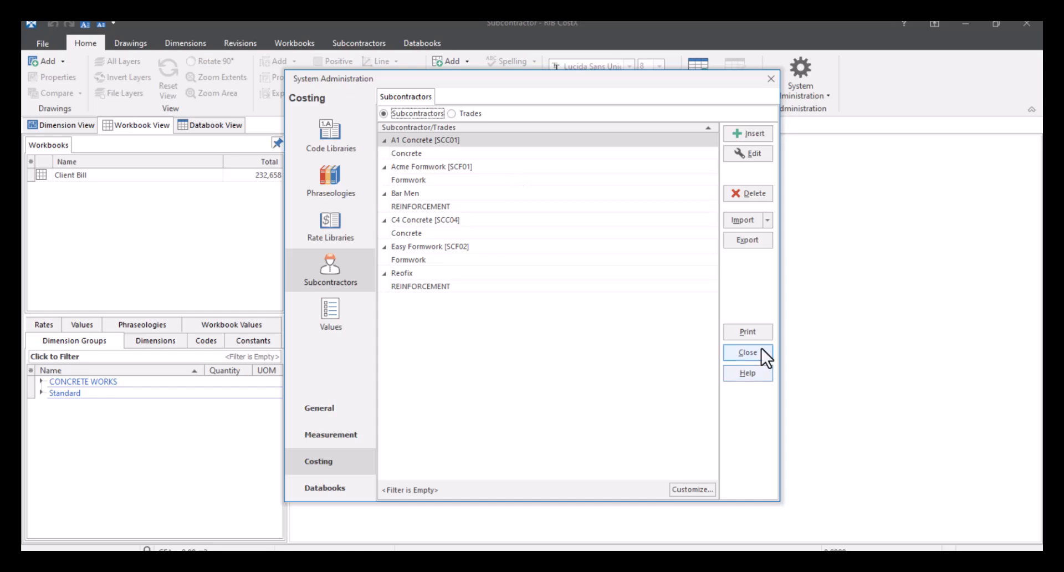
{"action": "left_click", "coordinate": [748, 352]}
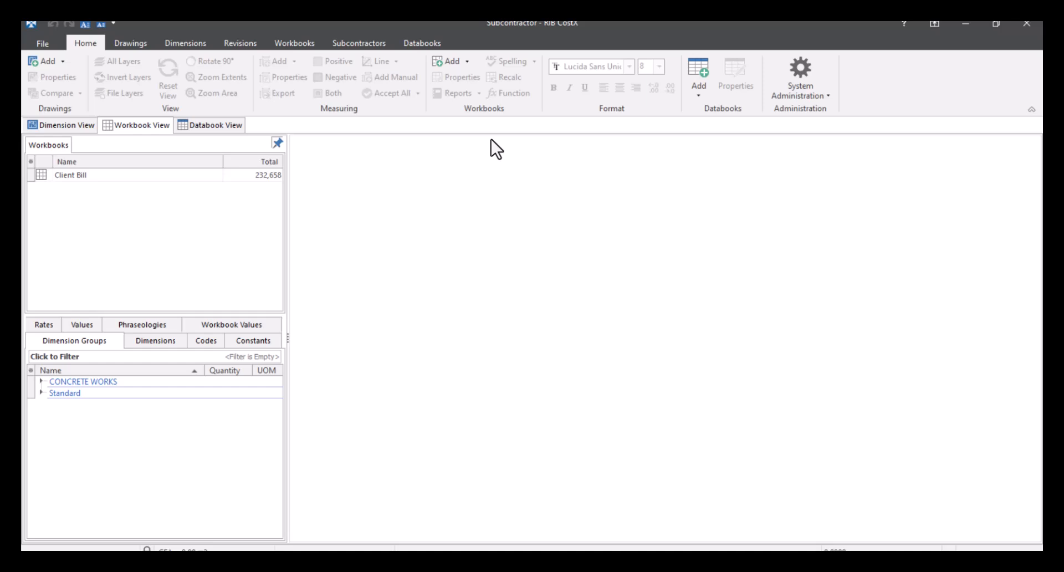
Examine the project's drawing and dimension groups in the dimension view, expanding the CONCRETE WORKS and Standard folders.
{"action": "left_click", "coordinate": [62, 125]}
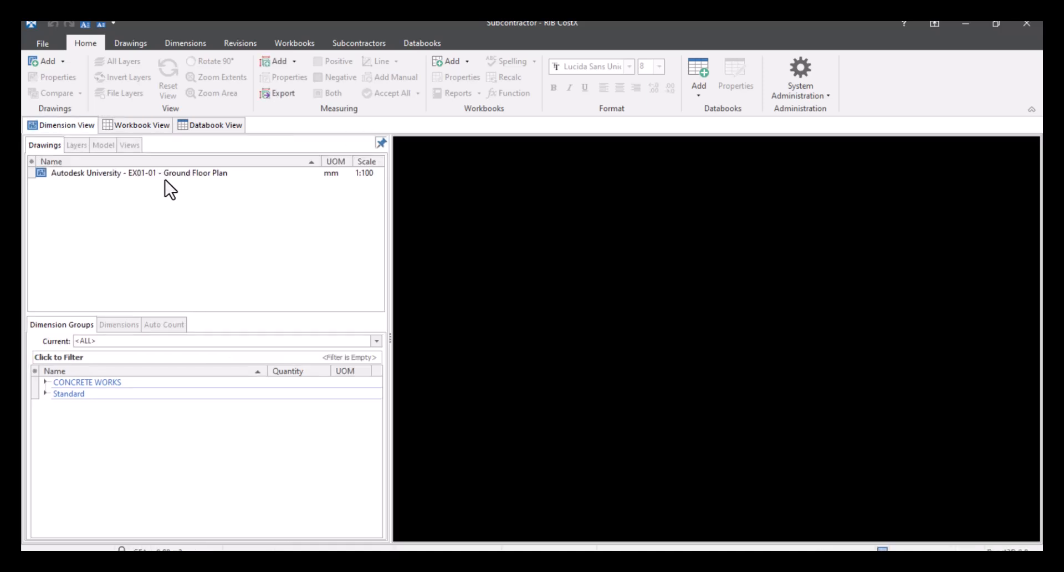
{"action": "right_click", "coordinate": [42, 384]}
{"action": "left_click", "coordinate": [69, 392]}
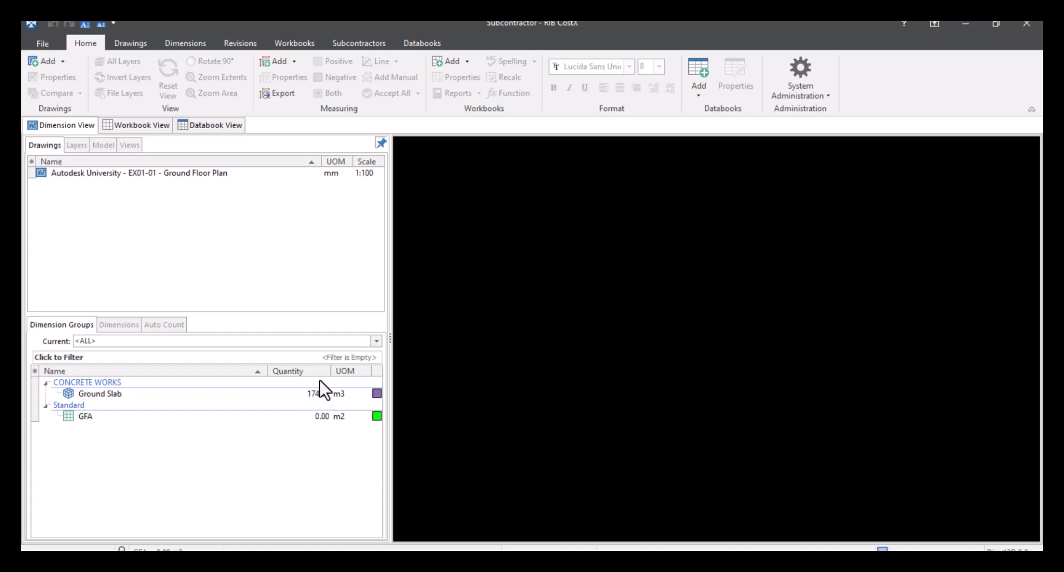
Open the Client Bill workbook and inspect the linked ground slab quantity in C10 and the concrete rates in column E.
{"action": "left_click", "coordinate": [125, 129]}
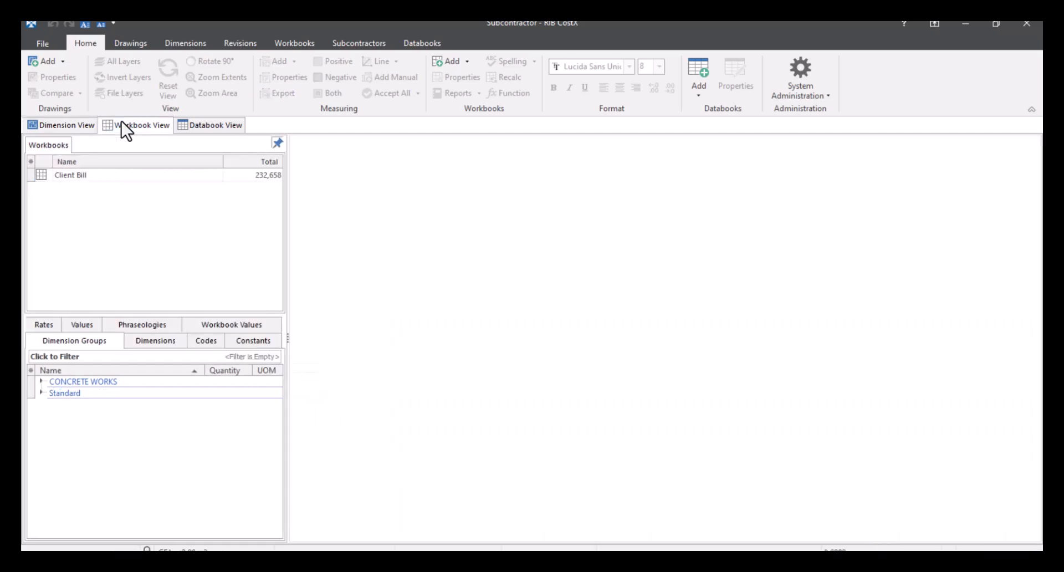
{"action": "double_click", "coordinate": [135, 177]}
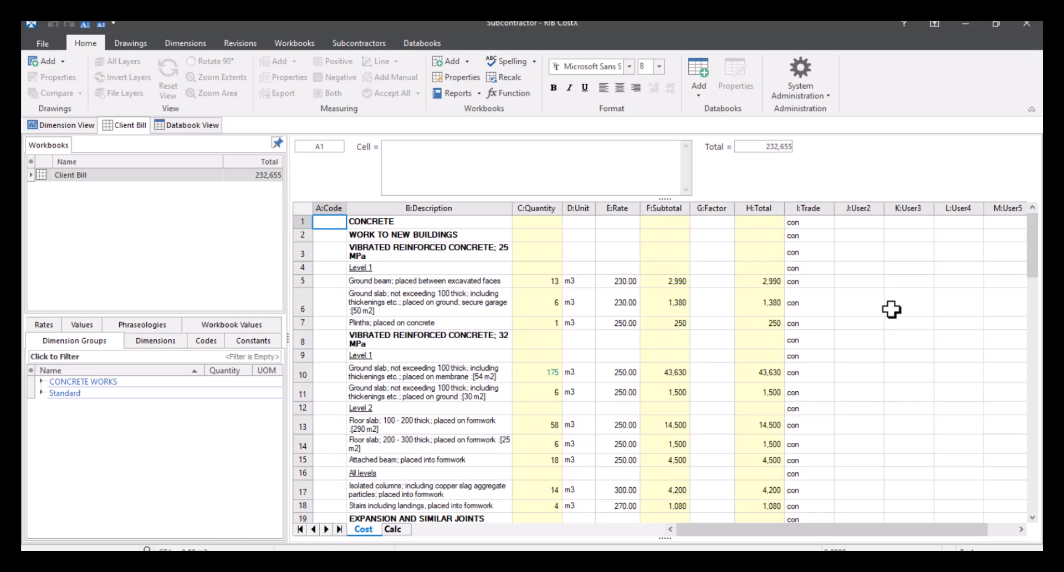
{"action": "left_click", "coordinate": [531, 375]}
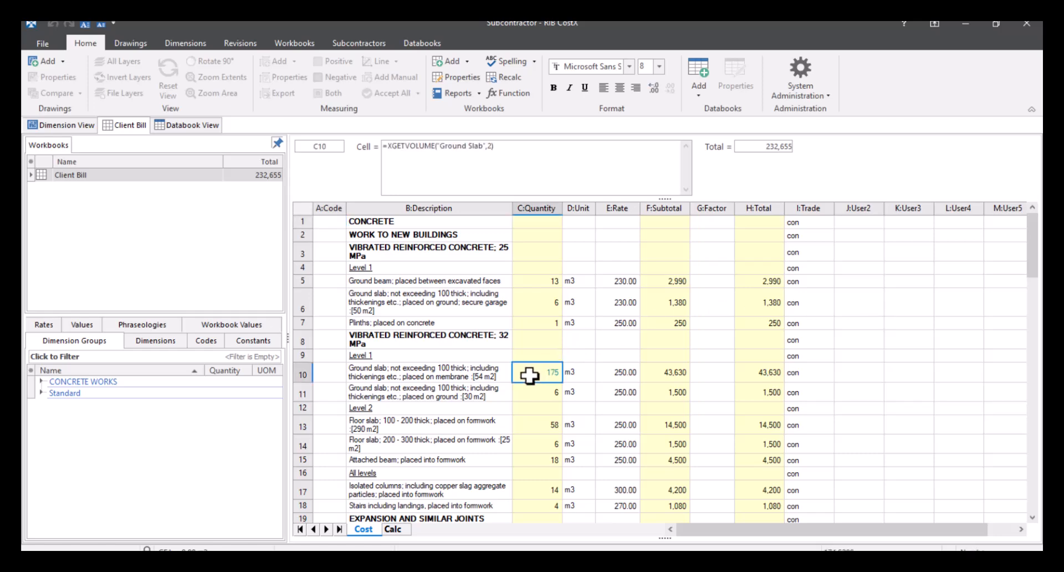
{"action": "left_click", "coordinate": [40, 382]}
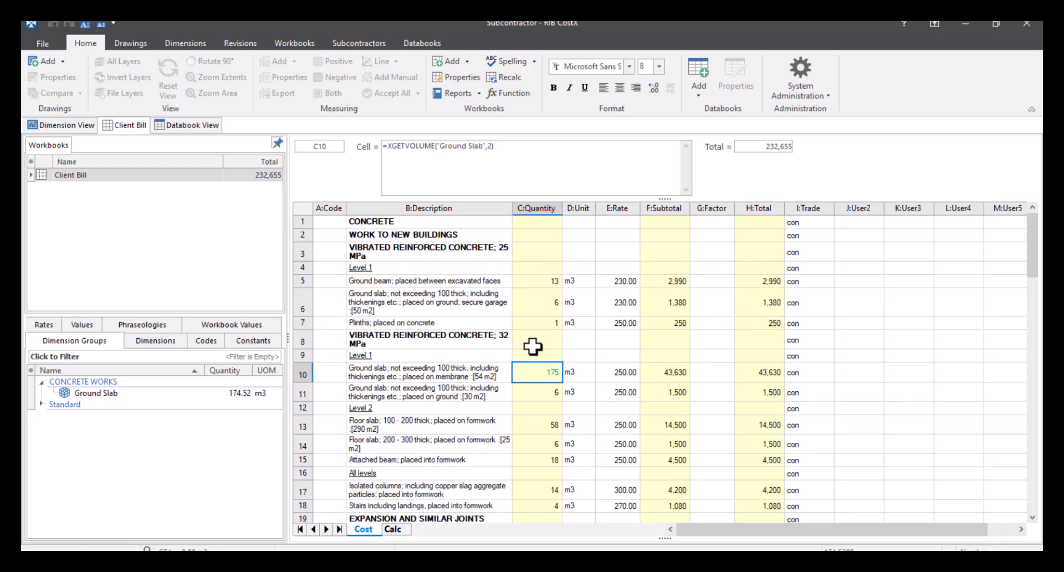
{"action": "left_click", "coordinate": [612, 285]}
{"action": "left_click", "coordinate": [614, 306]}
{"action": "left_click", "coordinate": [618, 327]}
{"action": "left_click", "coordinate": [613, 386]}
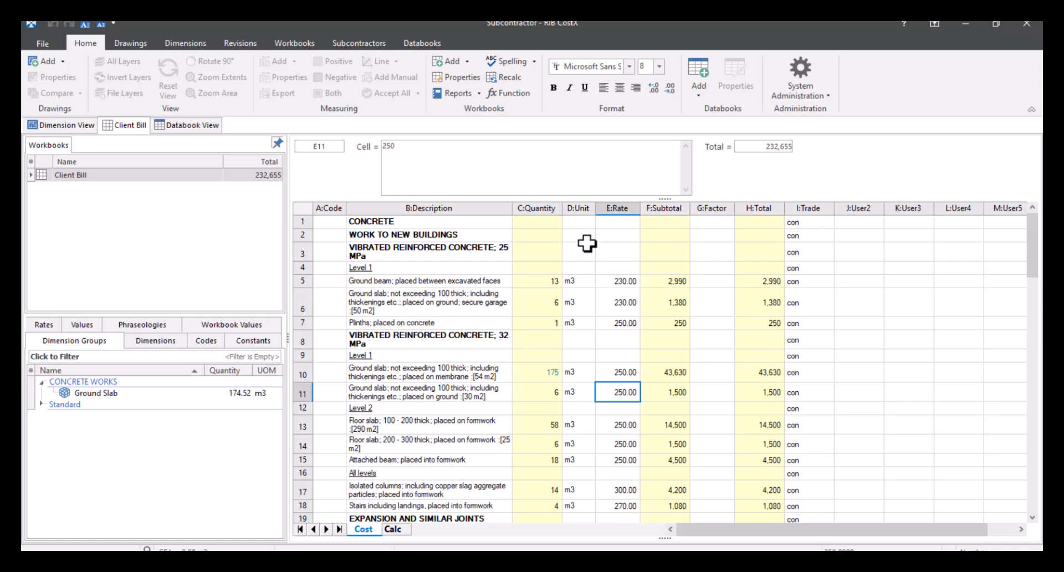
Fill the trade code "reo" down from I72 to I78 for the steel wire fabric reinforcement rows.
{"action": "scroll", "coordinate": [823, 346], "scroll_direction": "down", "scroll_amount": 10}
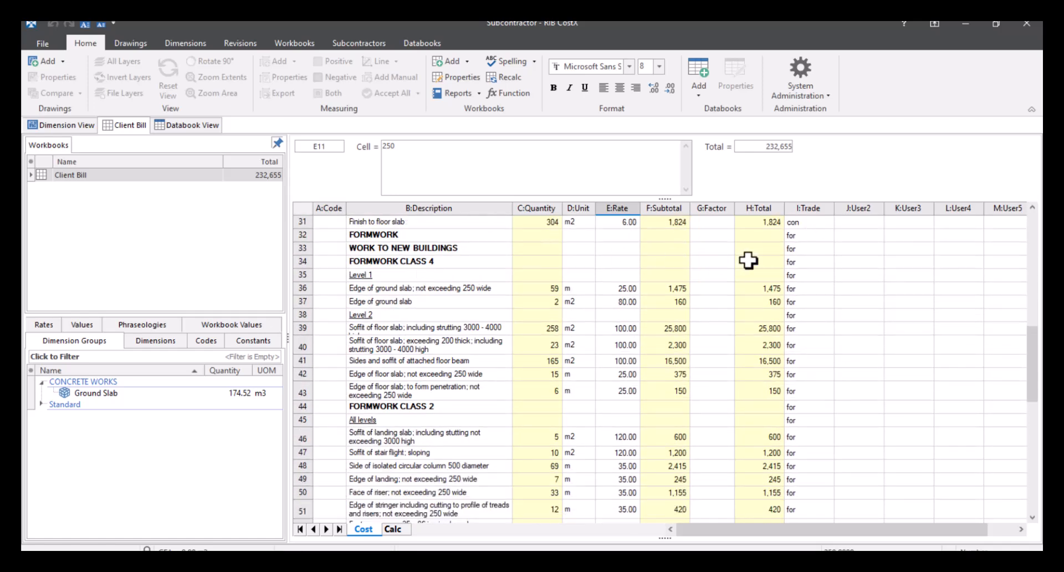
{"action": "scroll", "coordinate": [798, 371], "scroll_direction": "down", "scroll_amount": 3}
{"action": "scroll", "coordinate": [803, 370], "scroll_direction": "down", "scroll_amount": 4}
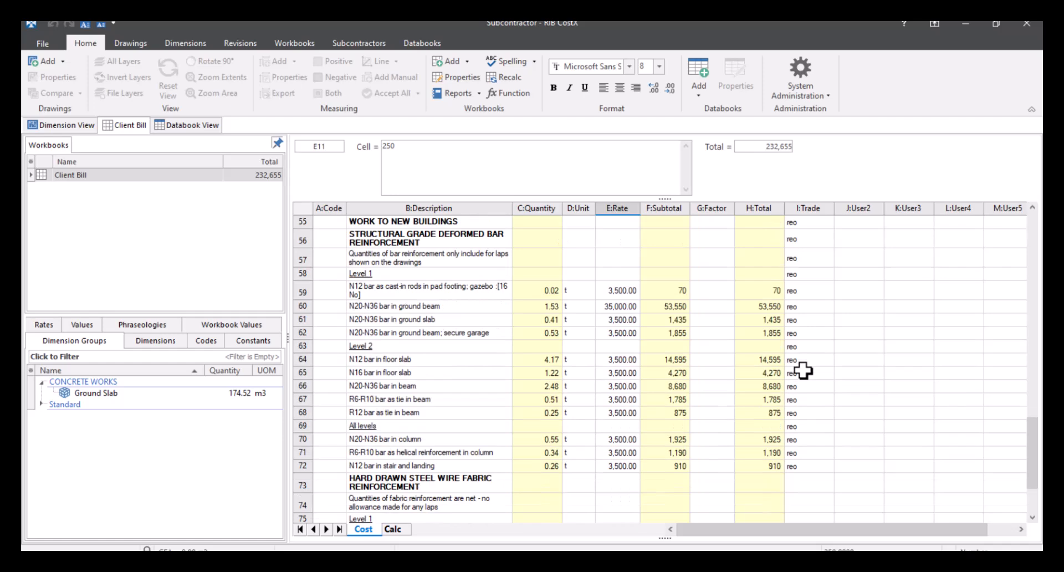
{"action": "scroll", "coordinate": [803, 370], "scroll_direction": "up", "scroll_amount": 1}
{"action": "scroll", "coordinate": [800, 343], "scroll_direction": "down", "scroll_amount": 3}
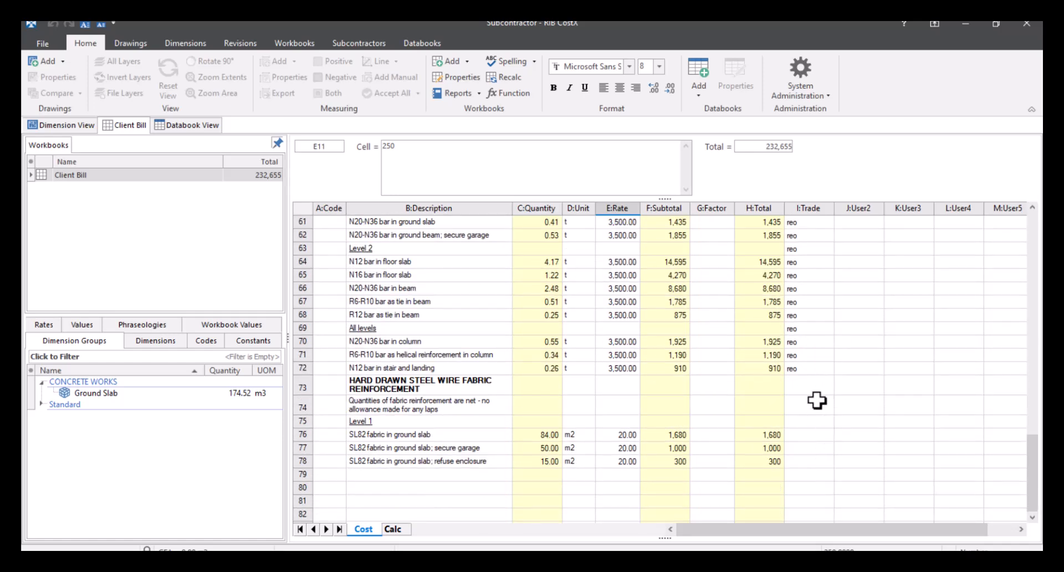
{"action": "left_click_drag", "start_coordinate": [813, 370], "coordinate": [816, 456]}
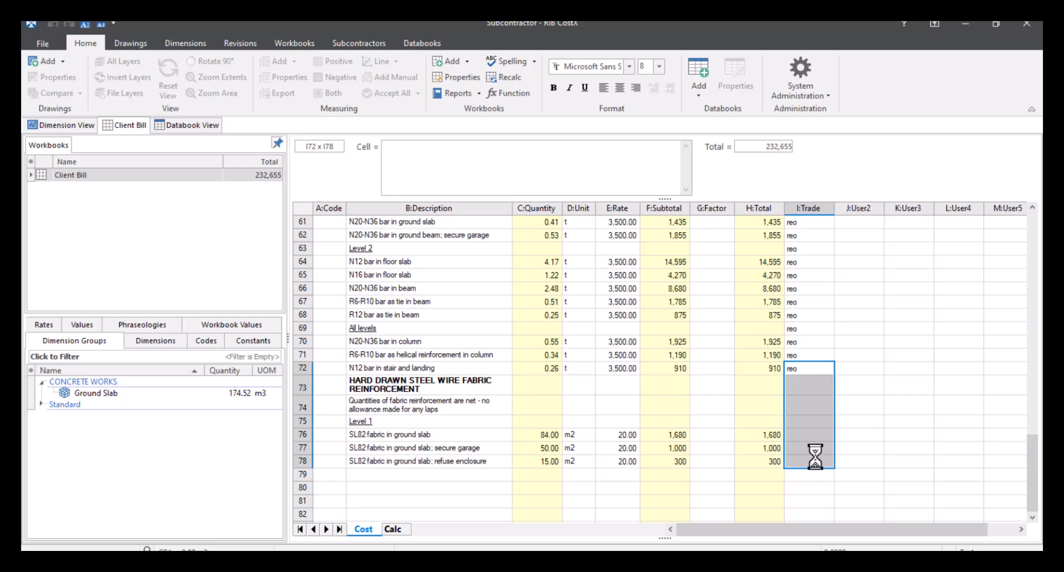
{"action": "key", "text": "ctrl+d"}
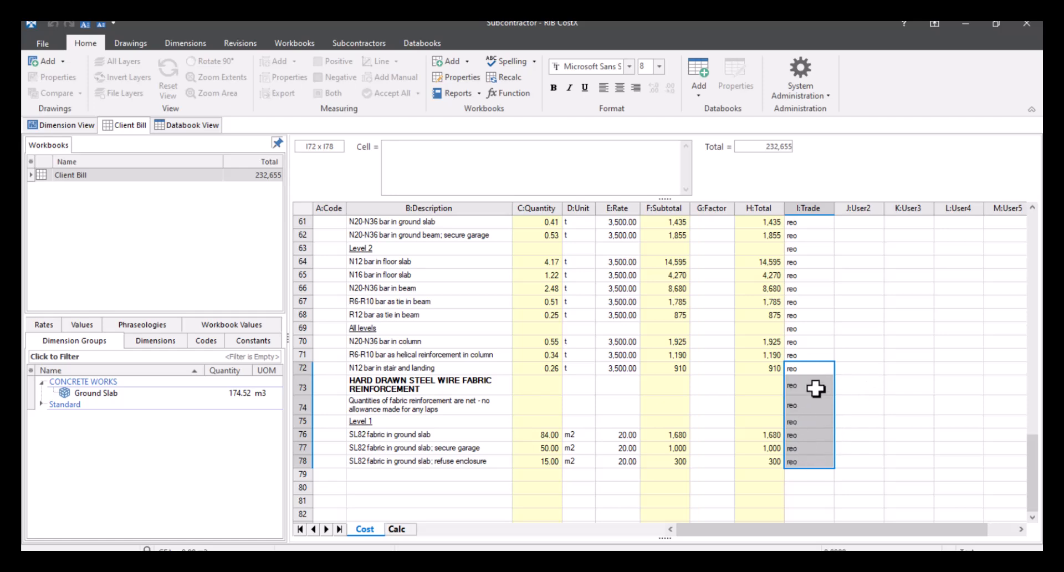
{"action": "left_click", "coordinate": [885, 420]}
Start generating a workbook grouped by code from Client Bill, named "Trade Sort", with the subsheets to sort set to Cost sheets only.
{"action": "scroll", "coordinate": [820, 416], "scroll_direction": "up", "scroll_amount": 5}
{"action": "scroll", "coordinate": [820, 416], "scroll_direction": "up", "scroll_amount": 15}
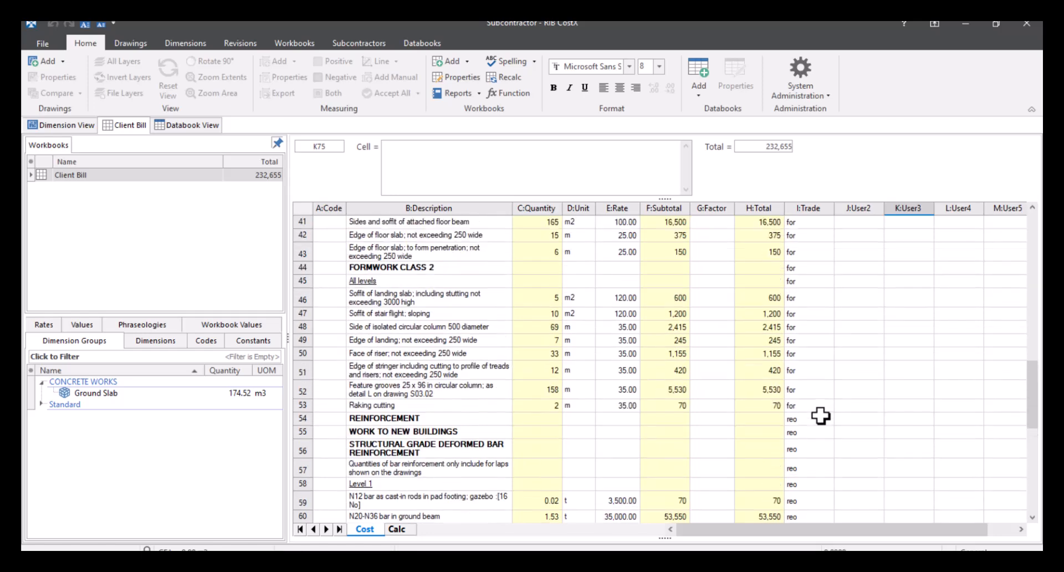
{"action": "scroll", "coordinate": [821, 416], "scroll_direction": "up", "scroll_amount": 1}
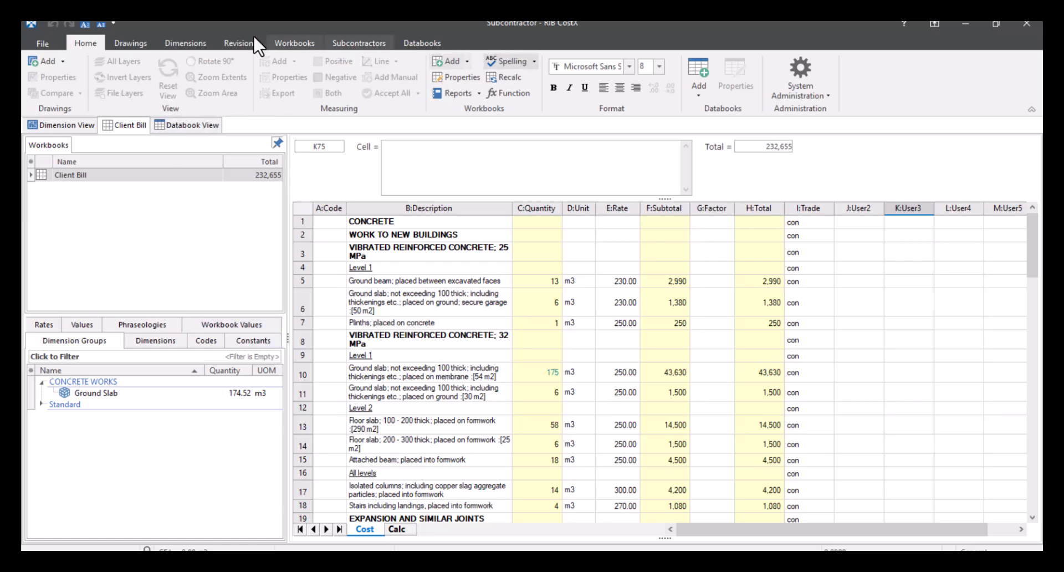
{"action": "left_click", "coordinate": [308, 42]}
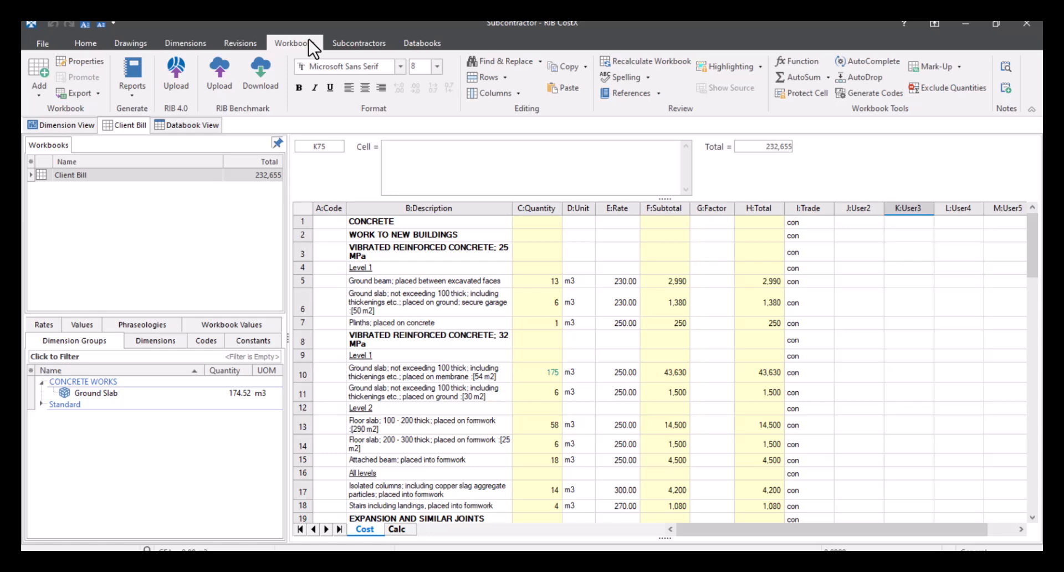
{"action": "left_click", "coordinate": [29, 91]}
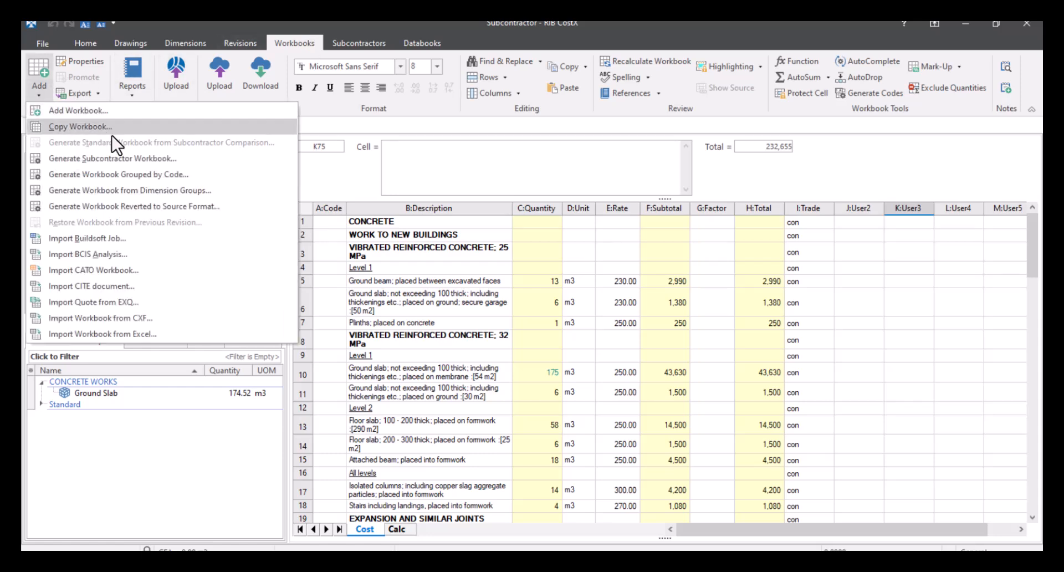
{"action": "left_click", "coordinate": [151, 178]}
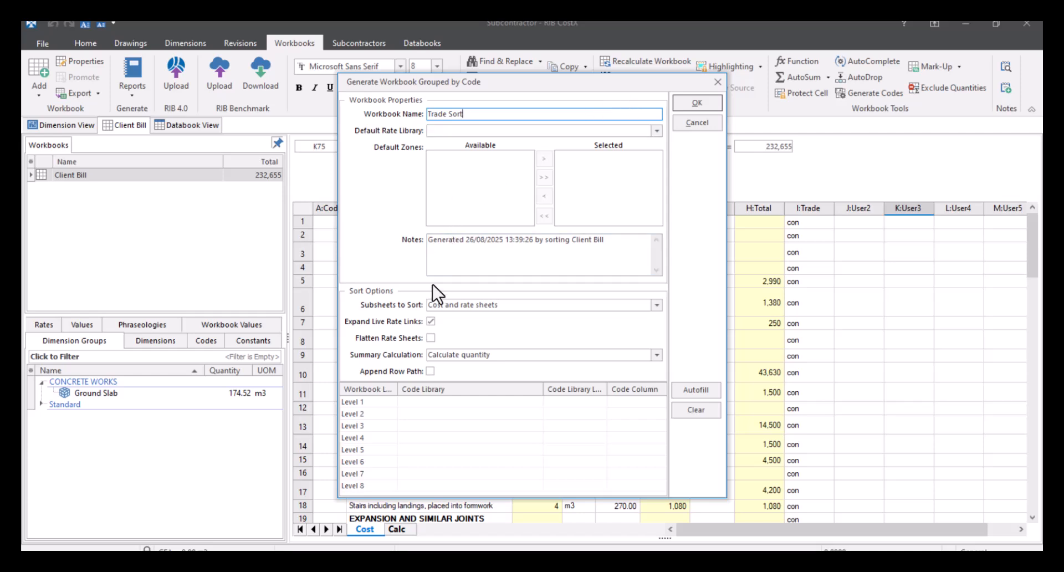
{"action": "left_click", "coordinate": [656, 306]}
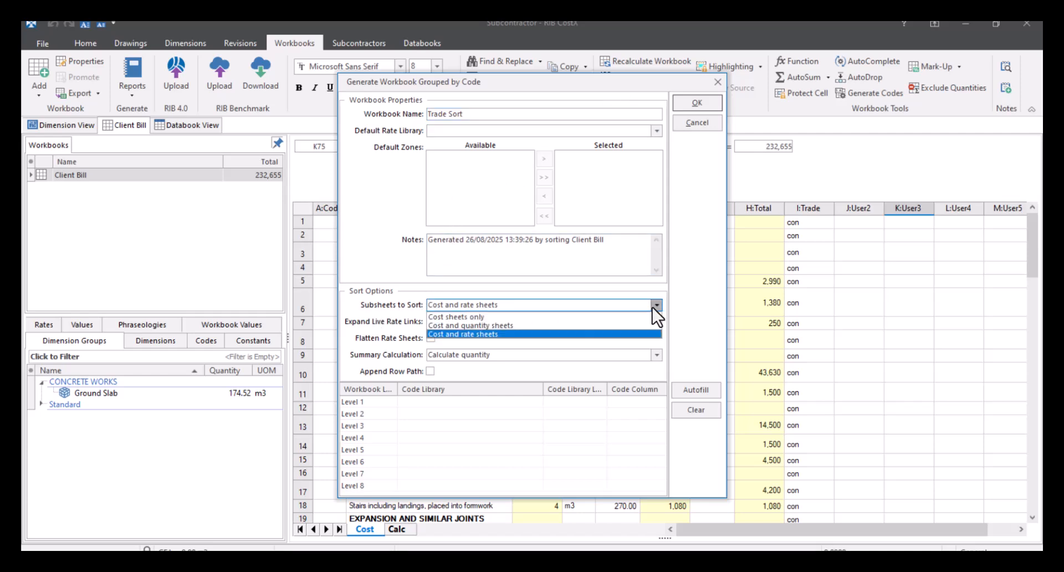
{"action": "left_click", "coordinate": [630, 316]}
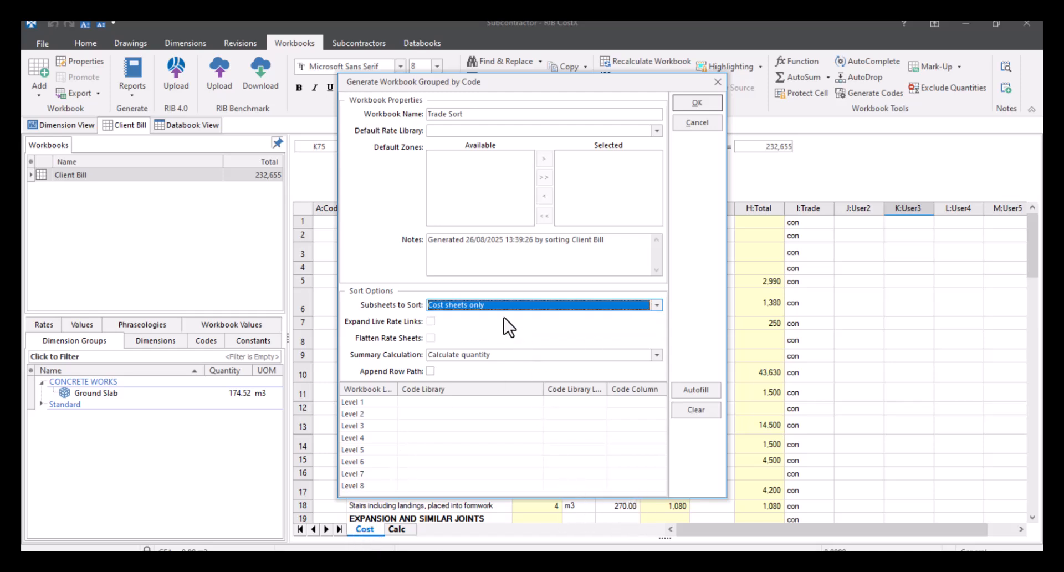
Set the summary calculation to None and the Level 1 code library to Sub-Contractor Comparison Training Codes.
{"action": "left_click", "coordinate": [656, 355]}
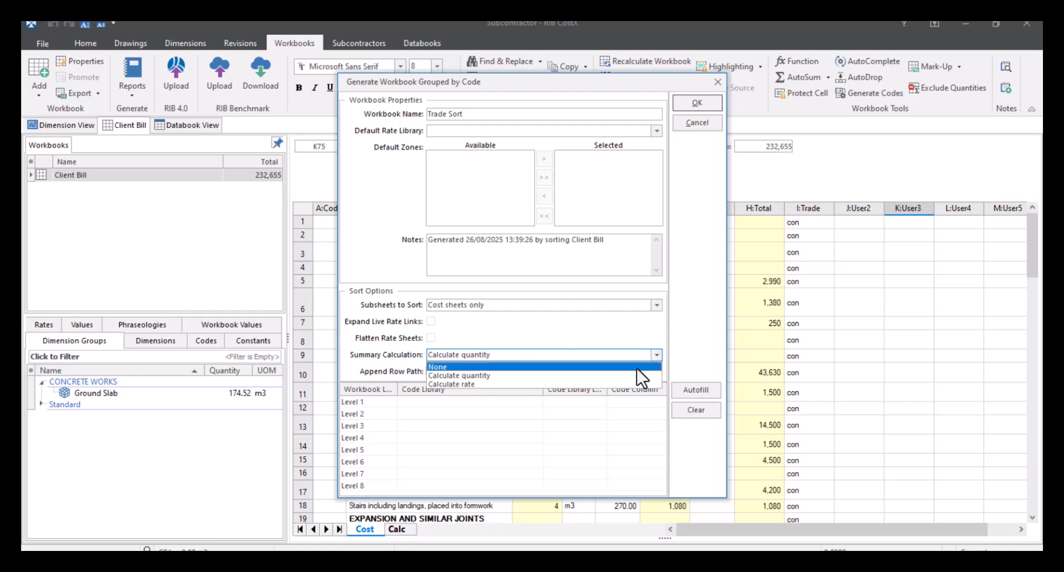
{"action": "left_click", "coordinate": [638, 379]}
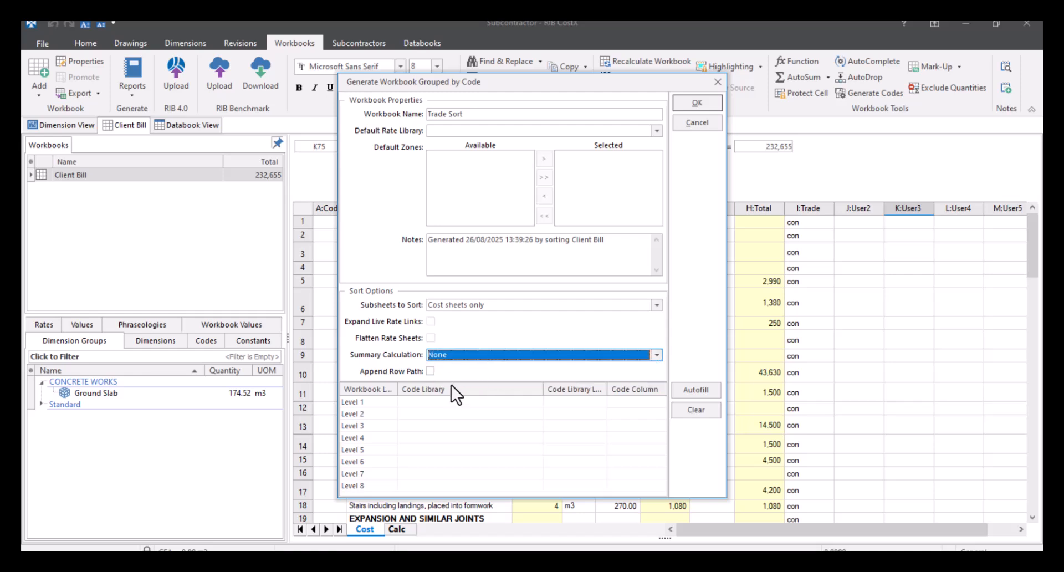
{"action": "left_click", "coordinate": [448, 402]}
{"action": "left_click", "coordinate": [539, 402]}
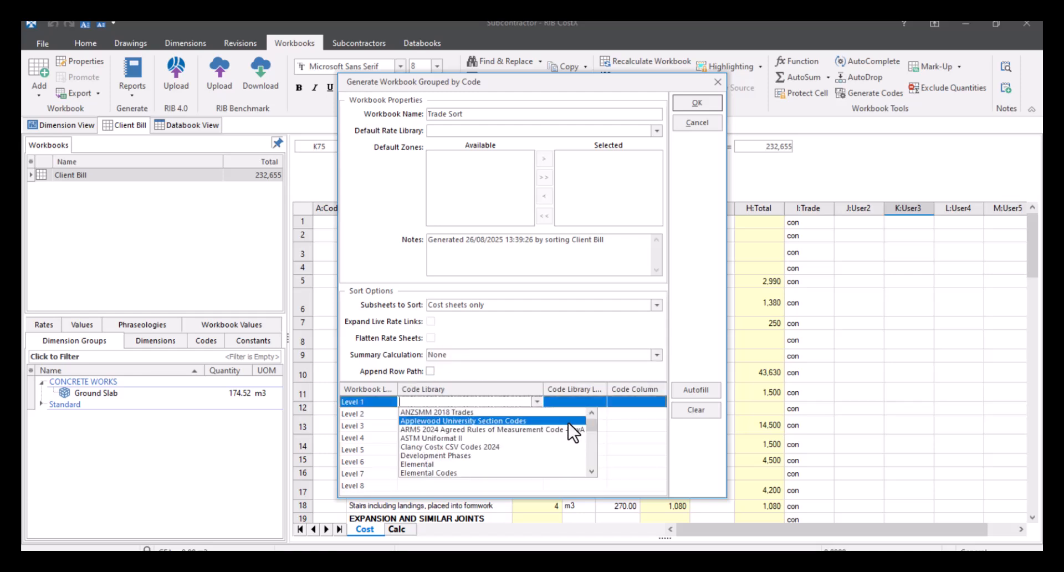
{"action": "left_click_drag", "start_coordinate": [592, 426], "coordinate": [582, 474]}
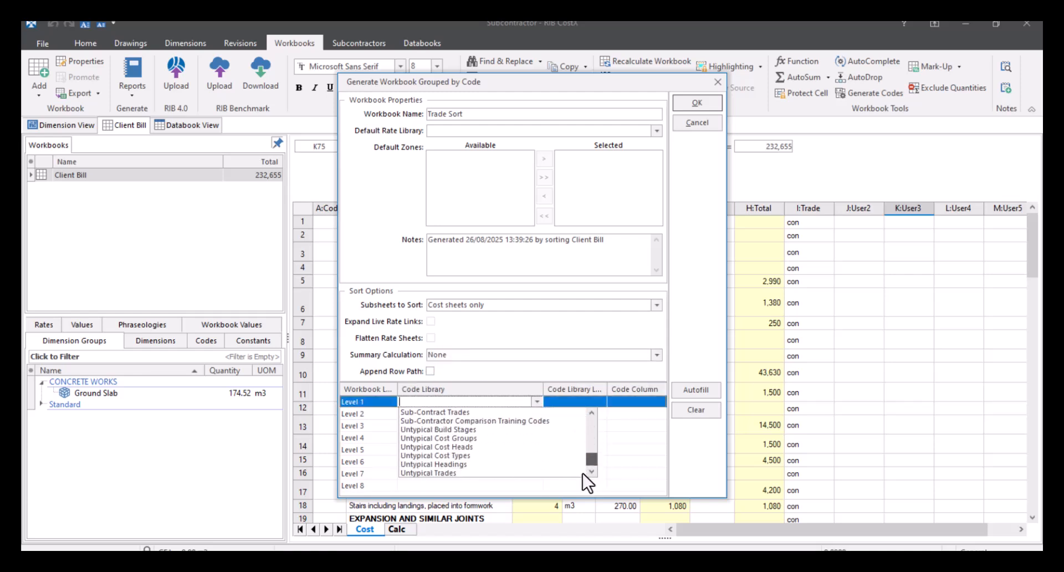
{"action": "left_click", "coordinate": [540, 421]}
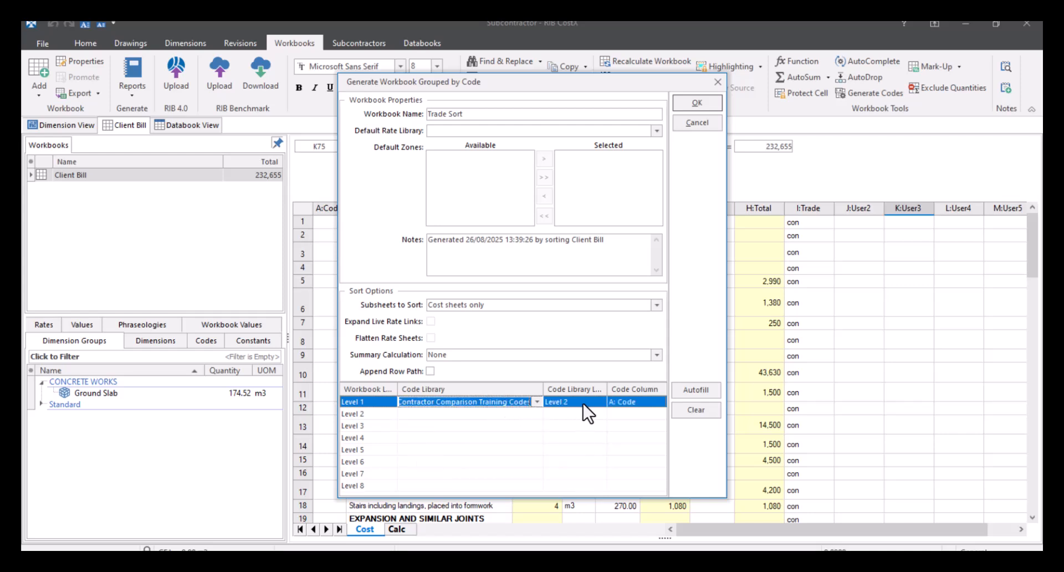
Set the Level 1 code column to I: Trade and generate the grouped workbook.
{"action": "left_click", "coordinate": [637, 402]}
{"action": "left_click", "coordinate": [661, 402]}
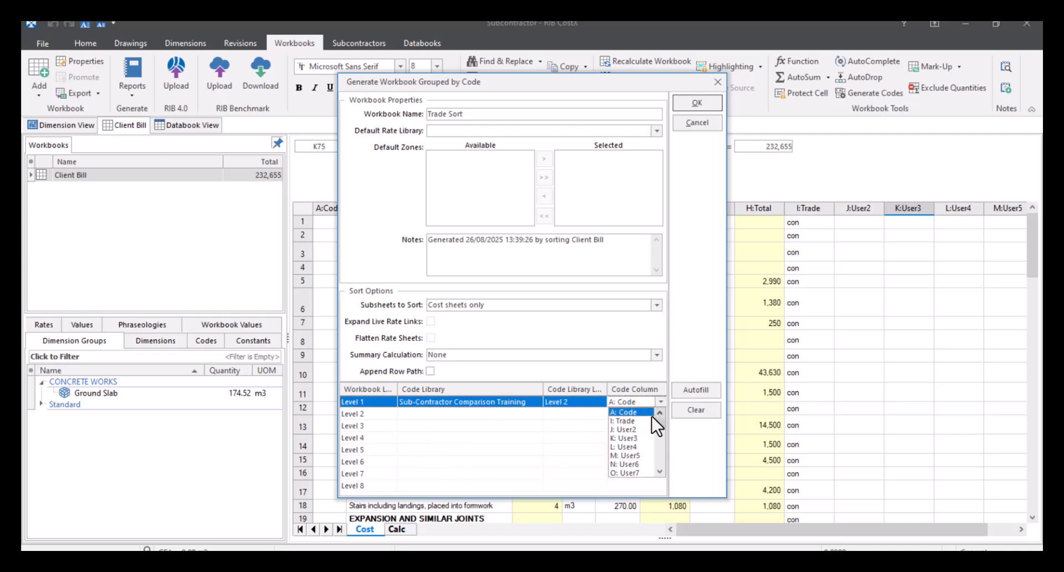
{"action": "left_click", "coordinate": [645, 421]}
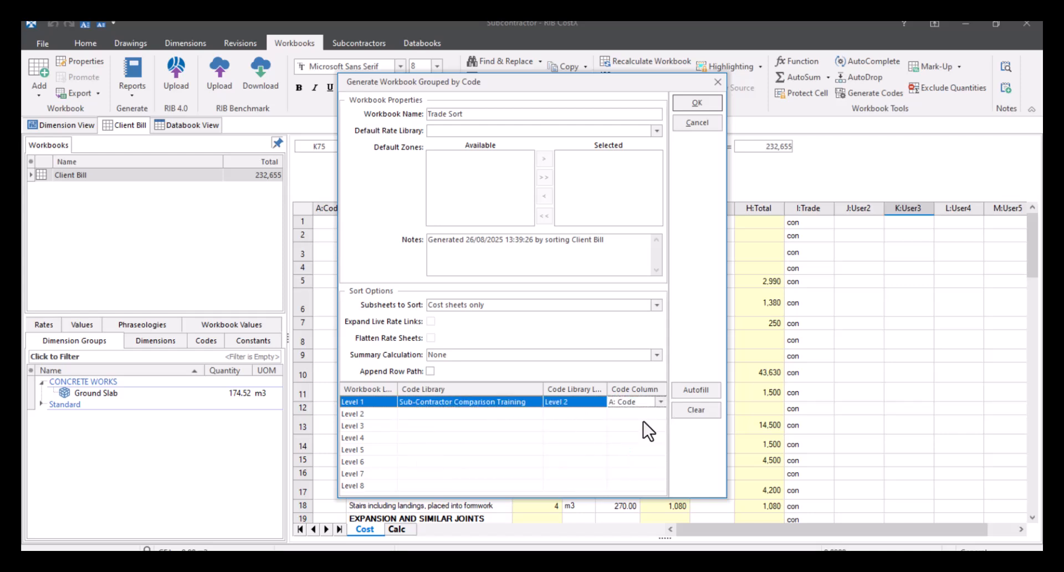
{"action": "left_click", "coordinate": [694, 103]}
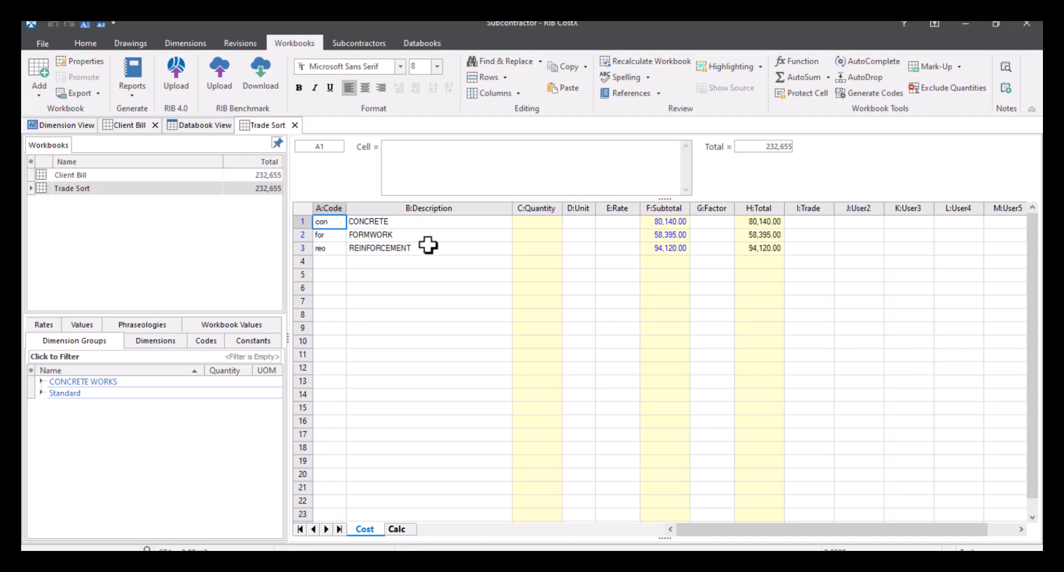
Inspect the CONCRETE subsheet of the Trade Sort workbook and return to the trade summary level.
{"action": "left_click", "coordinate": [656, 224]}
{"action": "double_click", "coordinate": [656, 224]}
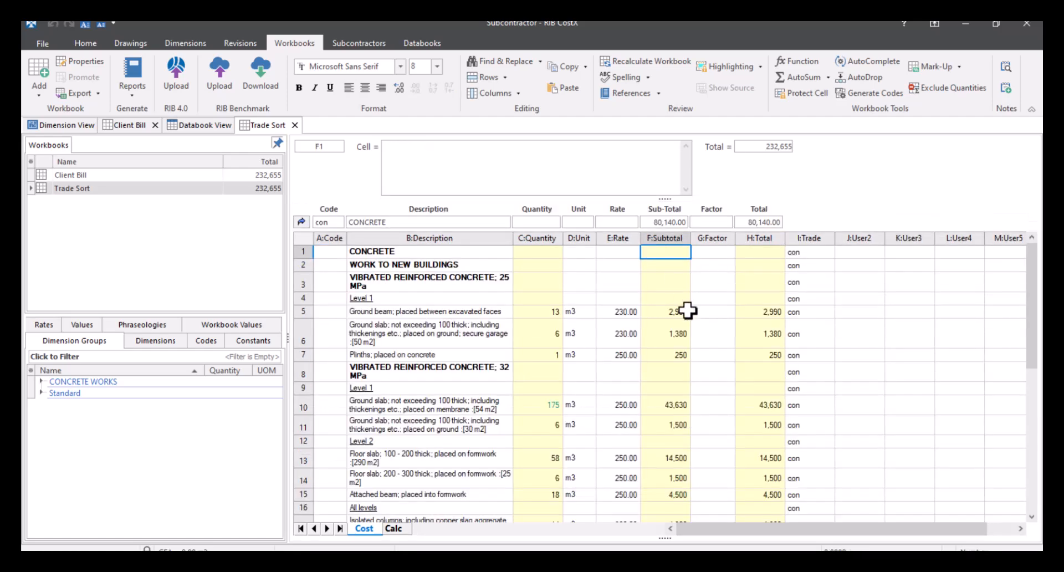
{"action": "scroll", "coordinate": [684, 308], "scroll_direction": "down", "scroll_amount": 5}
{"action": "scroll", "coordinate": [685, 308], "scroll_direction": "up", "scroll_amount": 5}
{"action": "left_click", "coordinate": [301, 222]}
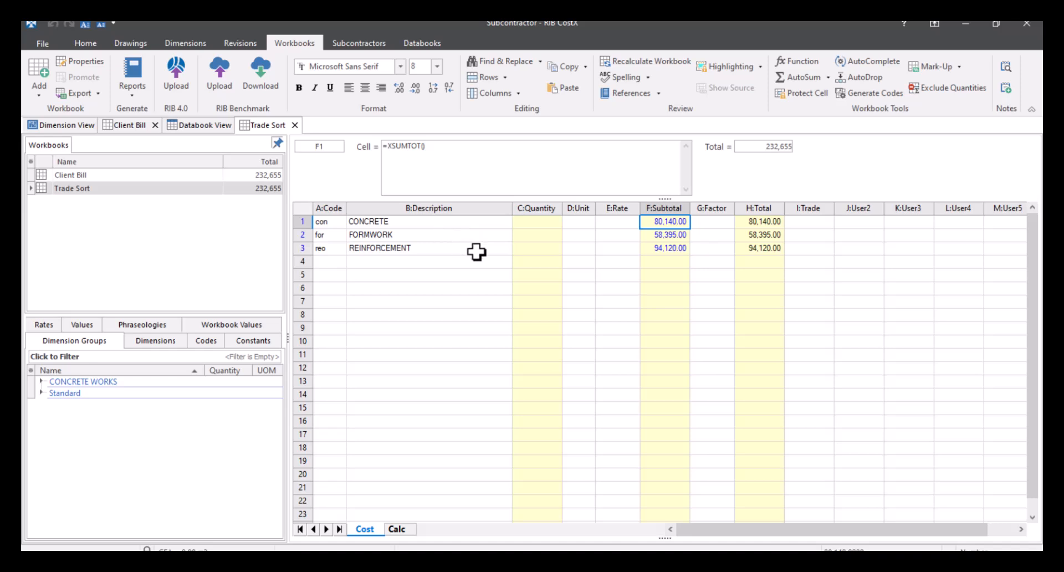
{"action": "left_click", "coordinate": [793, 312]}
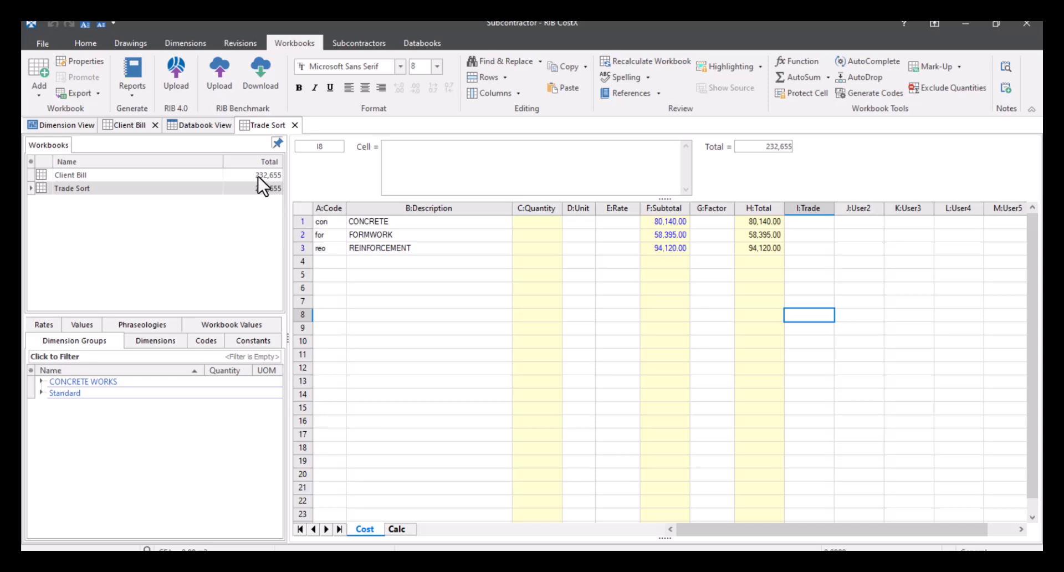
Generate a subcontractor workbook from Trade Sort including all three trades, with the allowance columns Margin, Adjustments and Contingencies.
{"action": "left_click", "coordinate": [136, 190]}
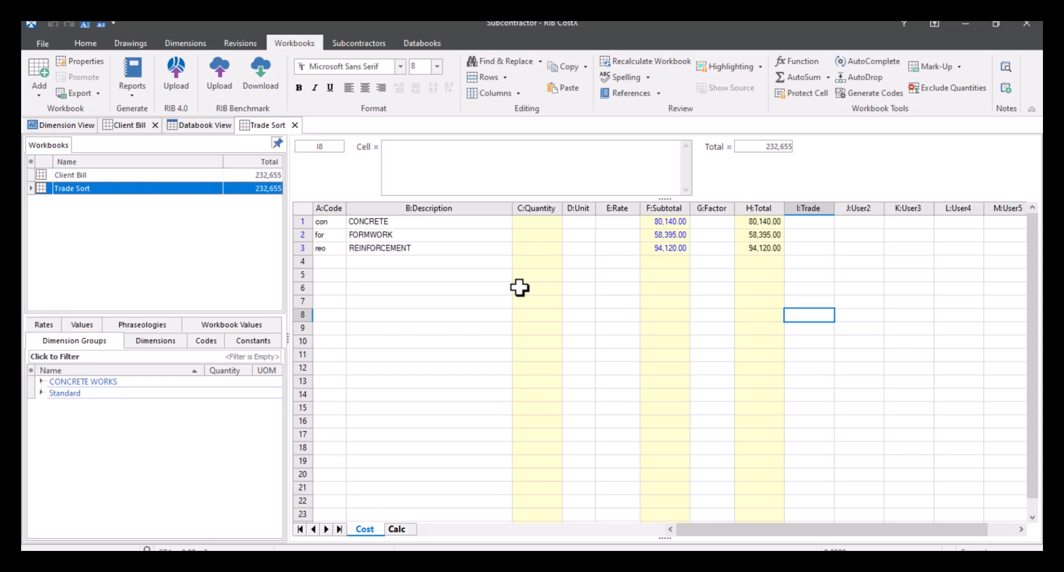
{"action": "left_click", "coordinate": [36, 85]}
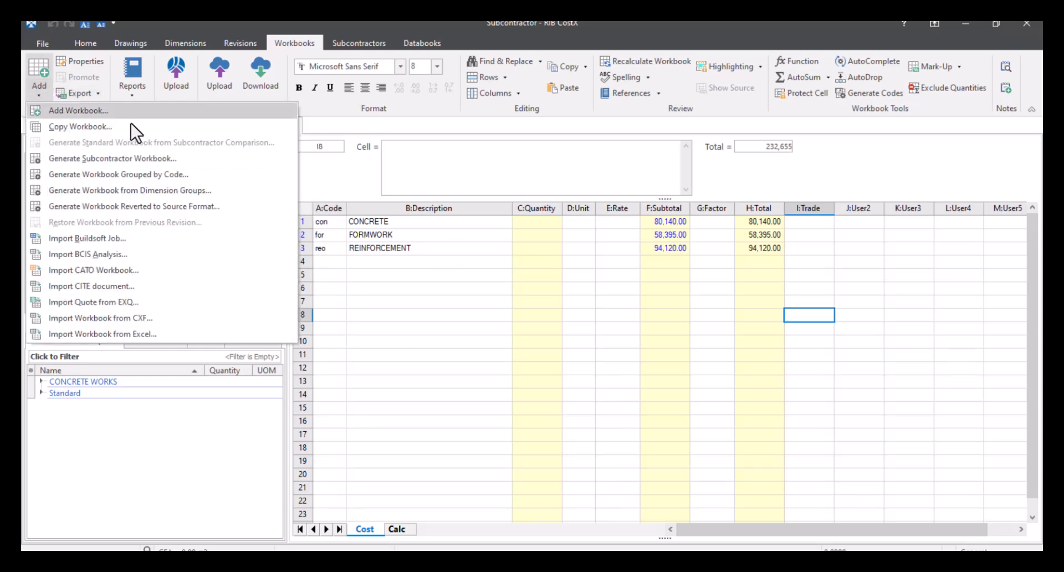
{"action": "left_click", "coordinate": [169, 160]}
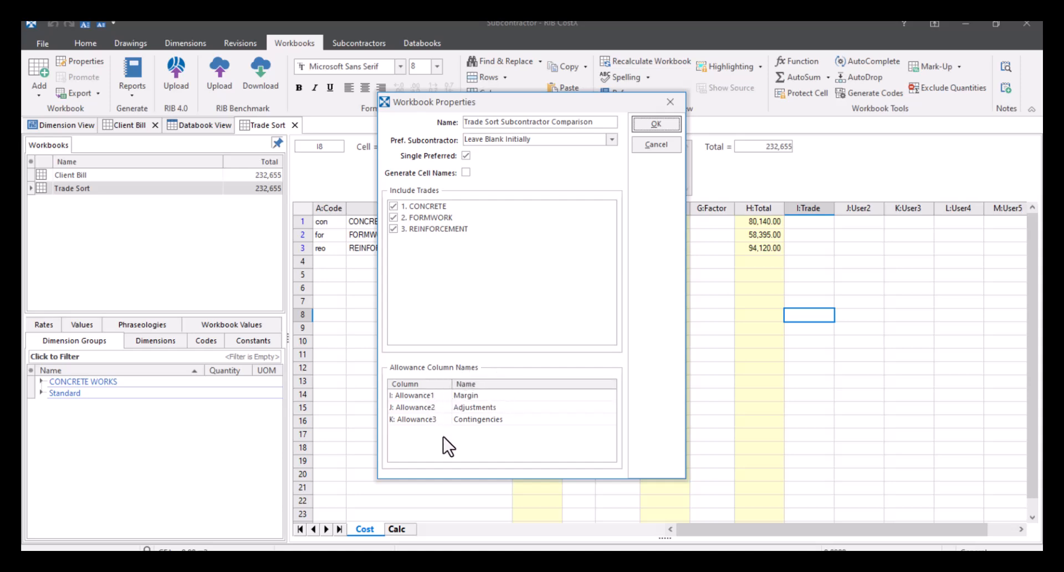
{"action": "double_click", "coordinate": [485, 395]}
{"action": "left_click", "coordinate": [497, 408]}
{"action": "left_click", "coordinate": [498, 423]}
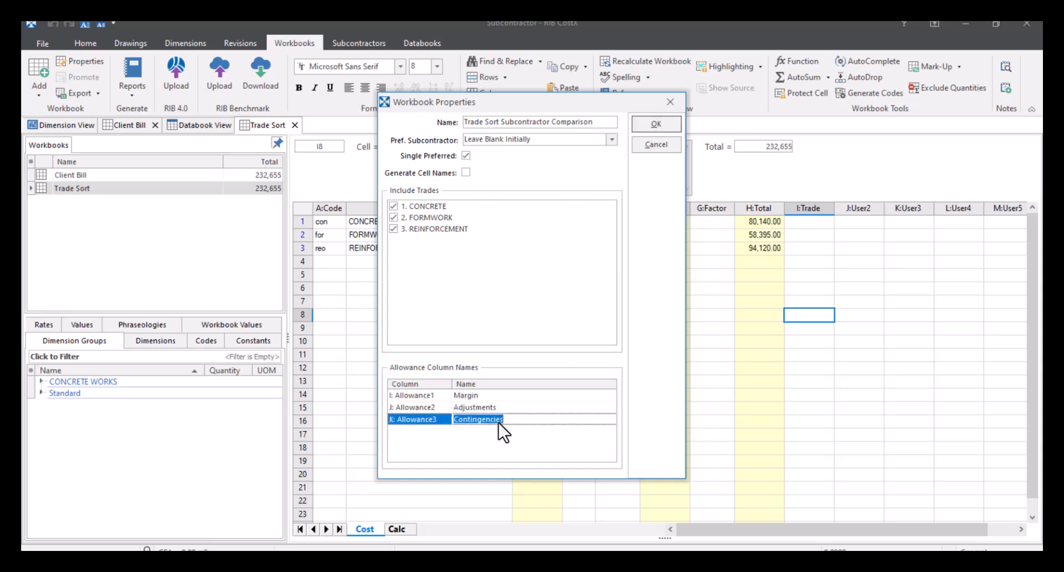
{"action": "left_click", "coordinate": [500, 397]}
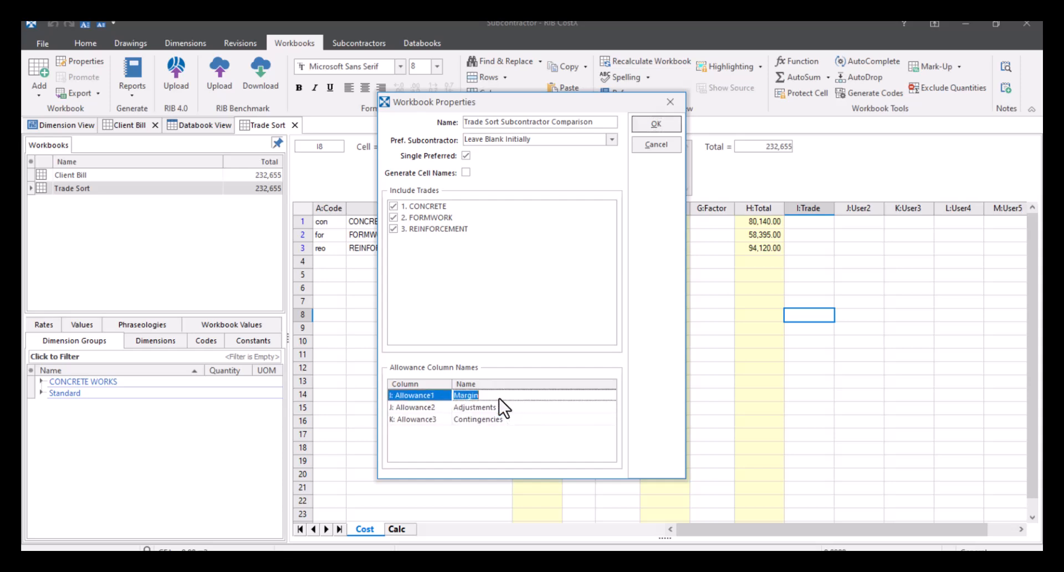
{"action": "left_click", "coordinate": [554, 409]}
{"action": "left_click", "coordinate": [553, 420]}
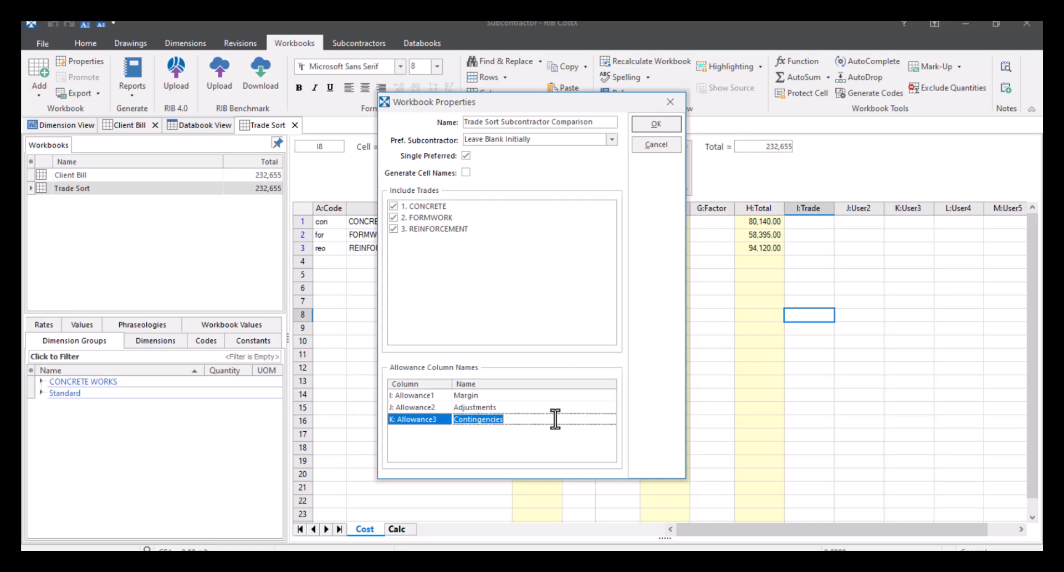
{"action": "left_click", "coordinate": [657, 123]}
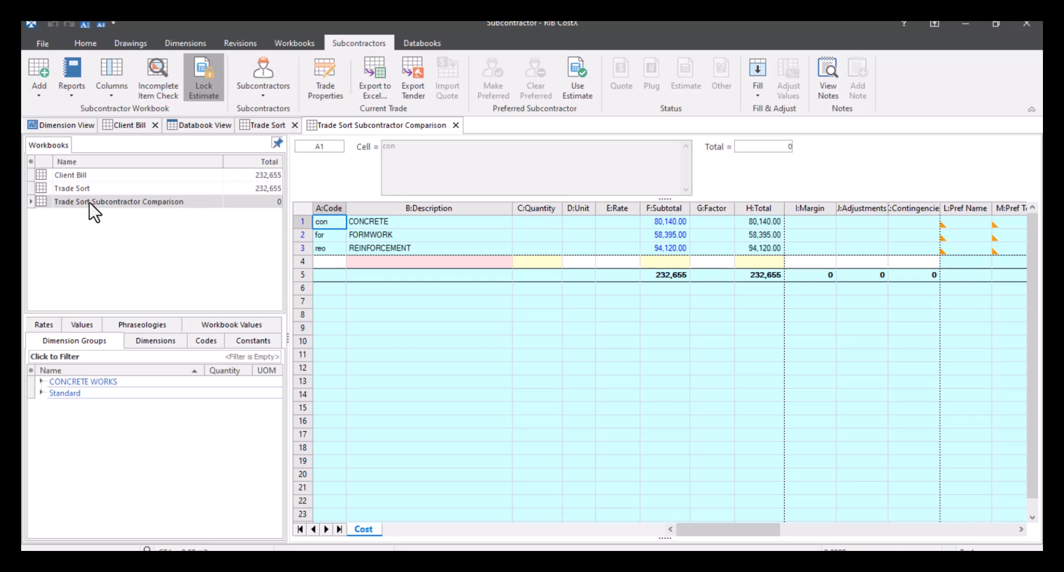
Inspect the CONCRETE subsheet of the Trade Sort Subcontractor Comparison workbook and return to its trade summary level.
{"action": "left_click", "coordinate": [210, 201]}
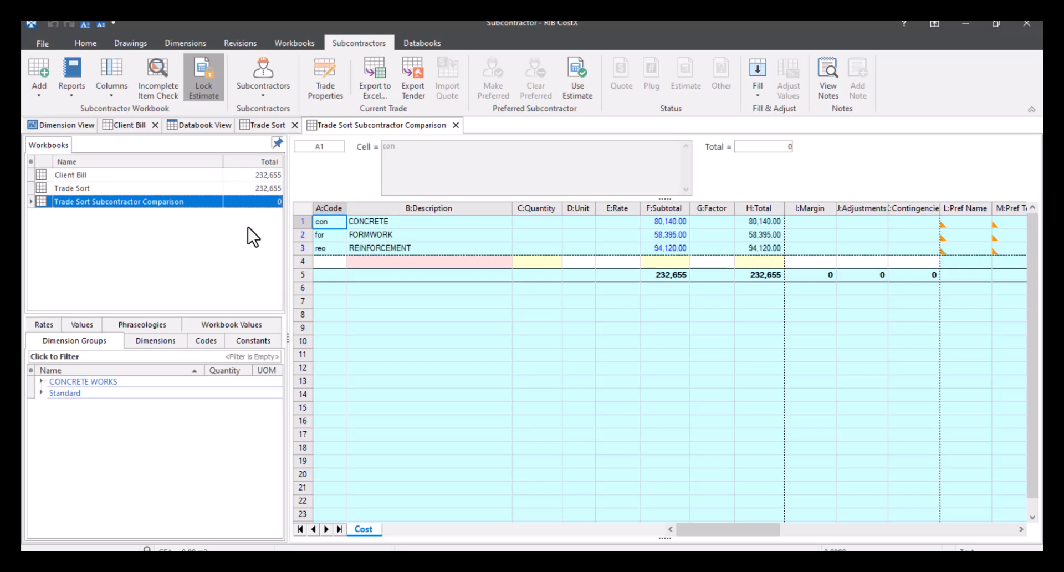
{"action": "left_click", "coordinate": [664, 222]}
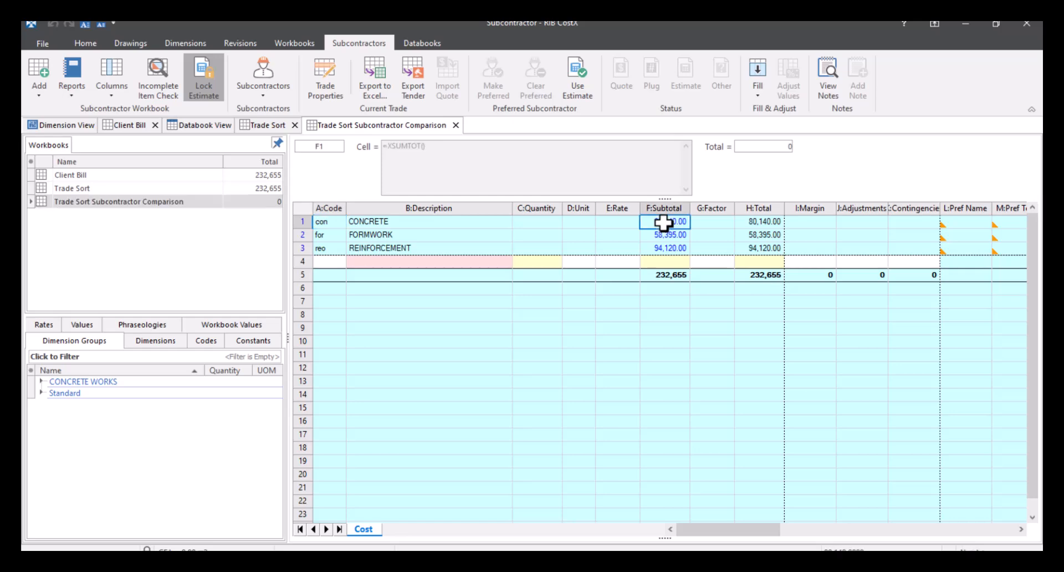
{"action": "double_click", "coordinate": [664, 223]}
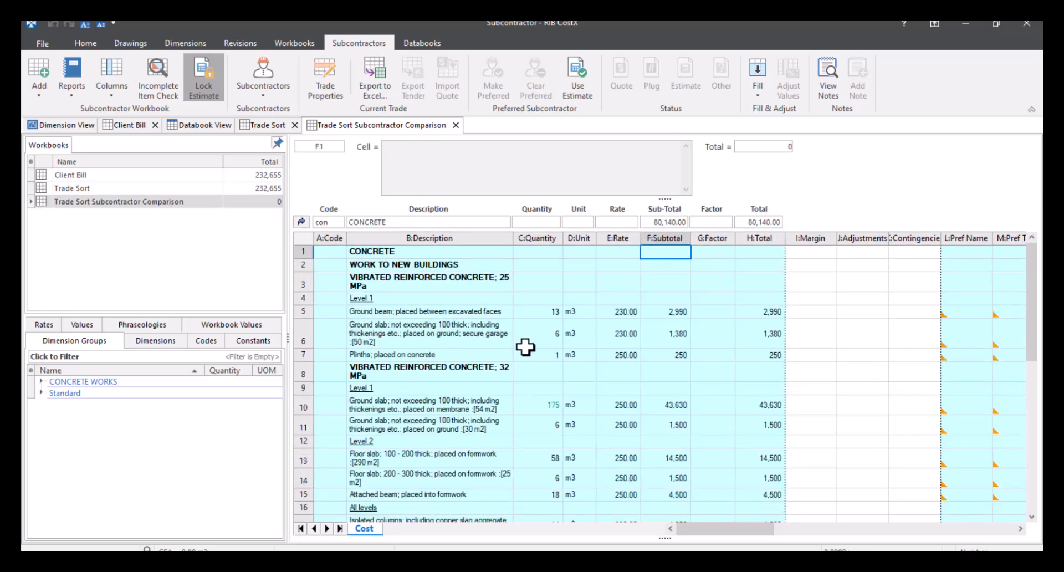
{"action": "scroll", "coordinate": [526, 347], "scroll_direction": "down", "scroll_amount": 5}
{"action": "scroll", "coordinate": [525, 347], "scroll_direction": "up", "scroll_amount": 5}
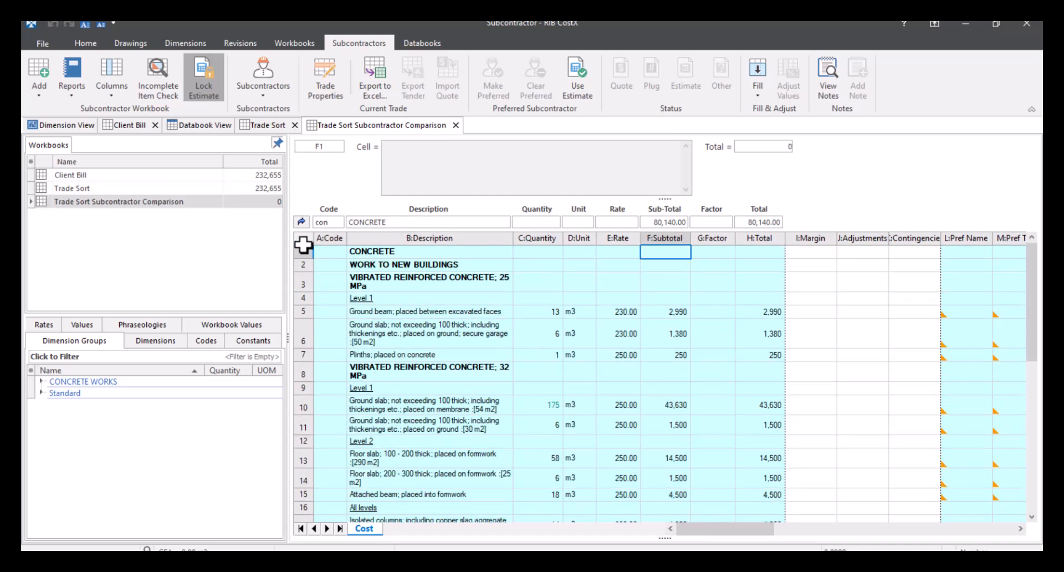
{"action": "left_click", "coordinate": [307, 223]}
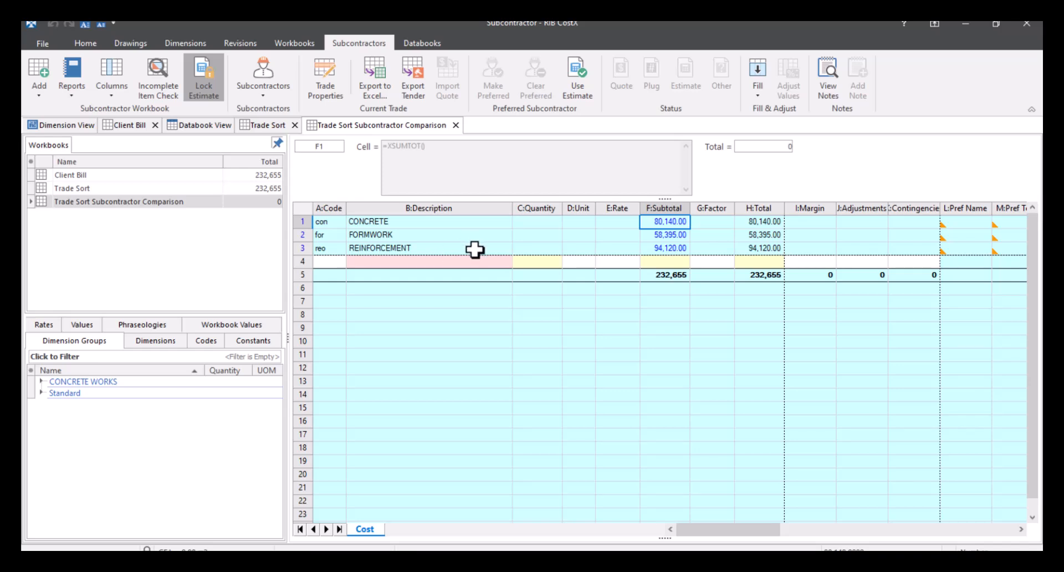
{"action": "left_click", "coordinate": [580, 232]}
{"action": "left_click", "coordinate": [532, 249]}
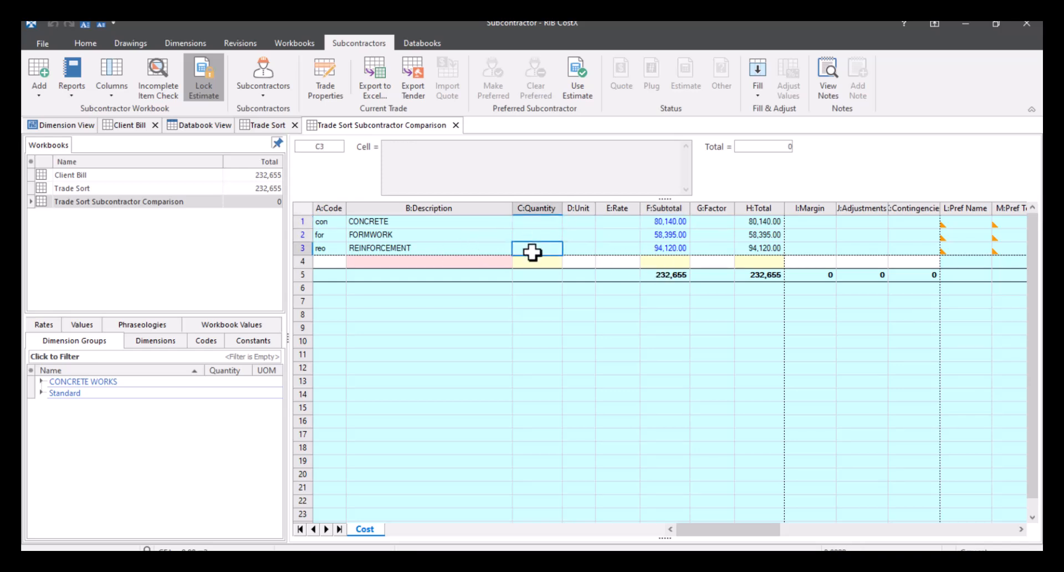
{"action": "left_click", "coordinate": [532, 313]}
{"action": "left_click", "coordinate": [508, 351]}
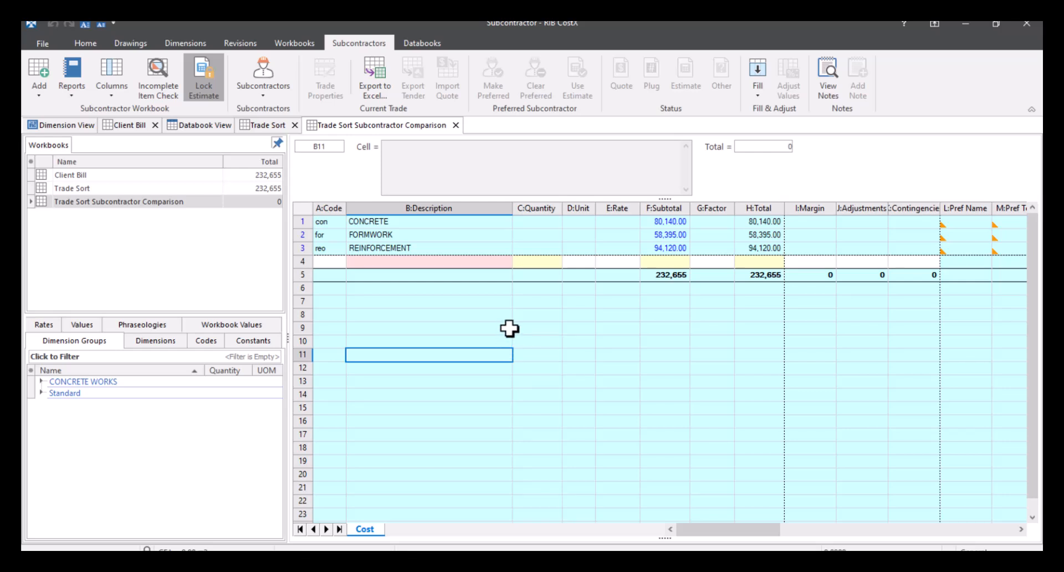
Check the row commands available for the blank row 4 below the REINFORCEMENT trade.
{"action": "left_click", "coordinate": [390, 260]}
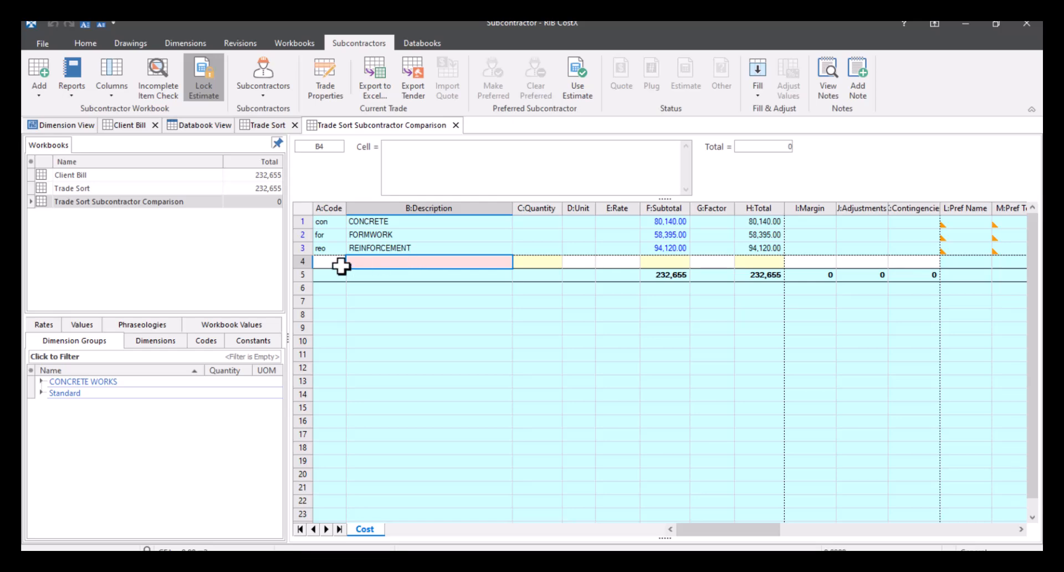
{"action": "right_click", "coordinate": [302, 261]}
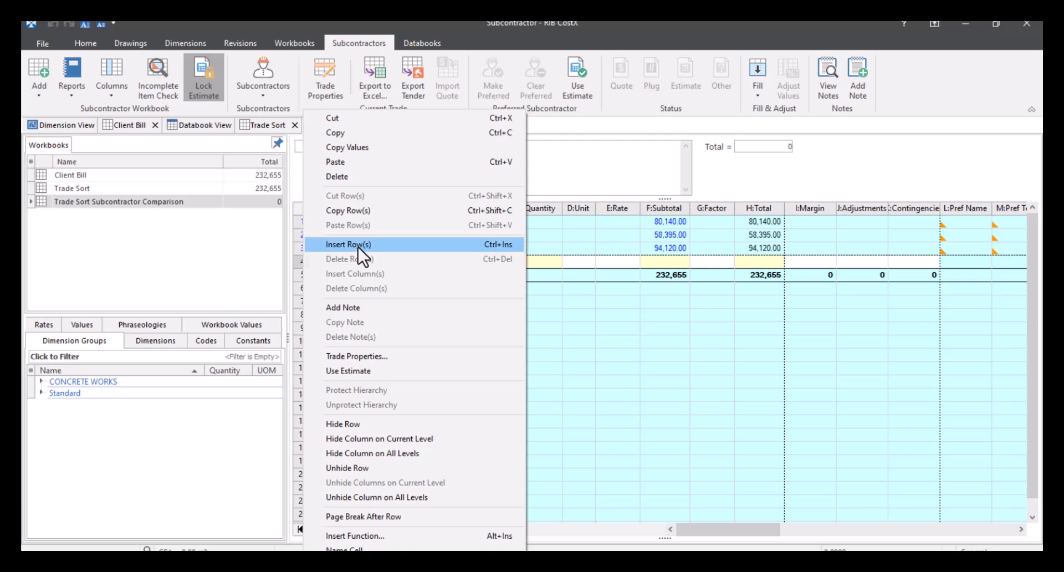
{"action": "left_click", "coordinate": [557, 264]}
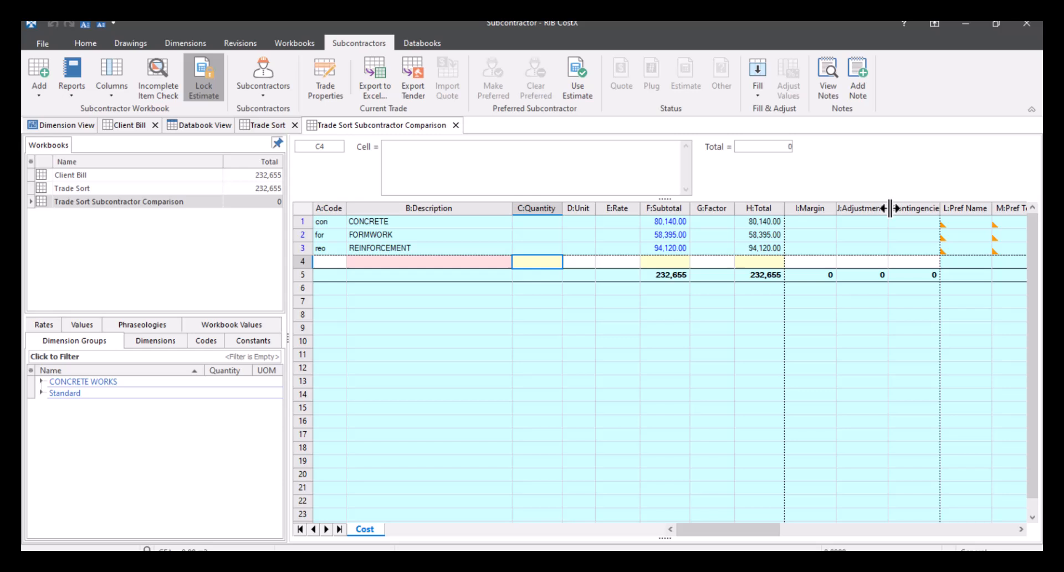
Widen the Adjustments, Contingencies and Pref inc Allow columns so their full headings can be read.
{"action": "left_click_drag", "start_coordinate": [890, 209], "coordinate": [975, 210]}
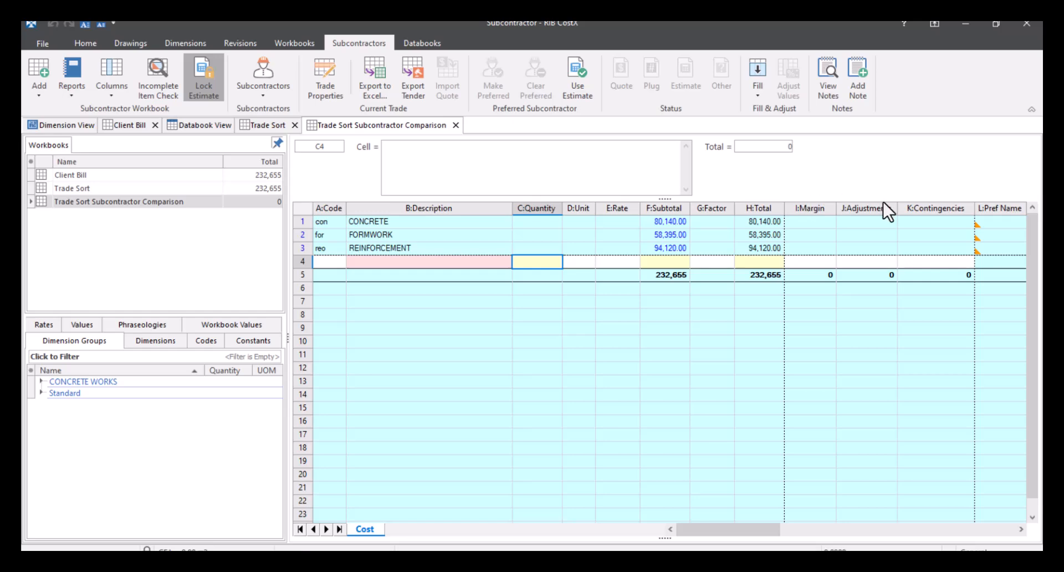
{"action": "left_click_drag", "start_coordinate": [745, 538], "coordinate": [769, 545]}
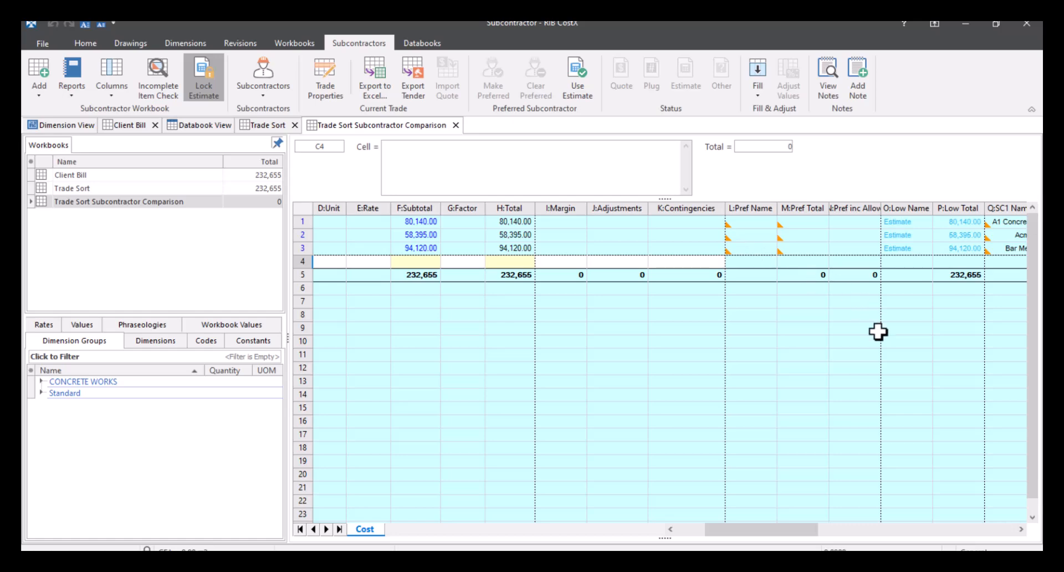
{"action": "left_click_drag", "start_coordinate": [801, 531], "coordinate": [868, 542]}
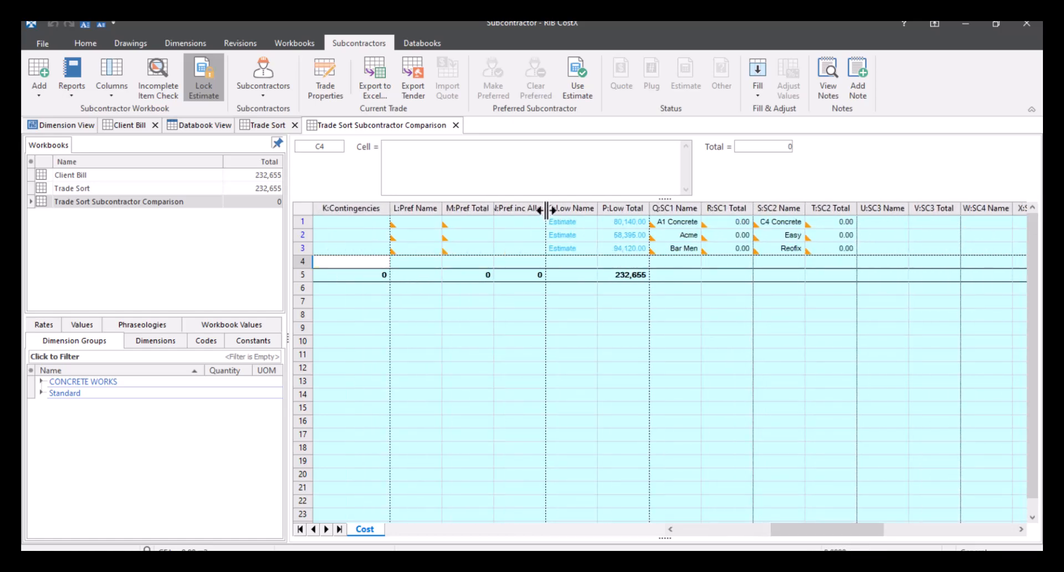
{"action": "left_click_drag", "start_coordinate": [547, 210], "coordinate": [577, 211]}
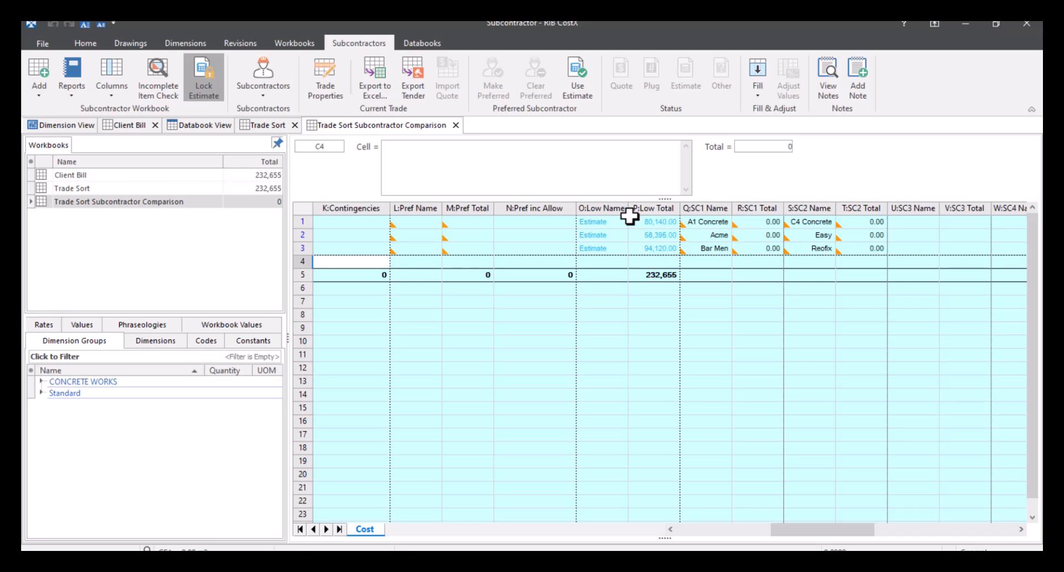
Examine the low price and subcontractor name and total columns, selecting the A1 Concrete entry in Q1.
{"action": "mouse_move", "coordinate": [824, 541]}
{"action": "left_mouse_down"}
{"action": "mouse_move", "coordinate": [842, 541]}
{"action": "mouse_move", "coordinate": [837, 533]}
{"action": "left_mouse_up"}
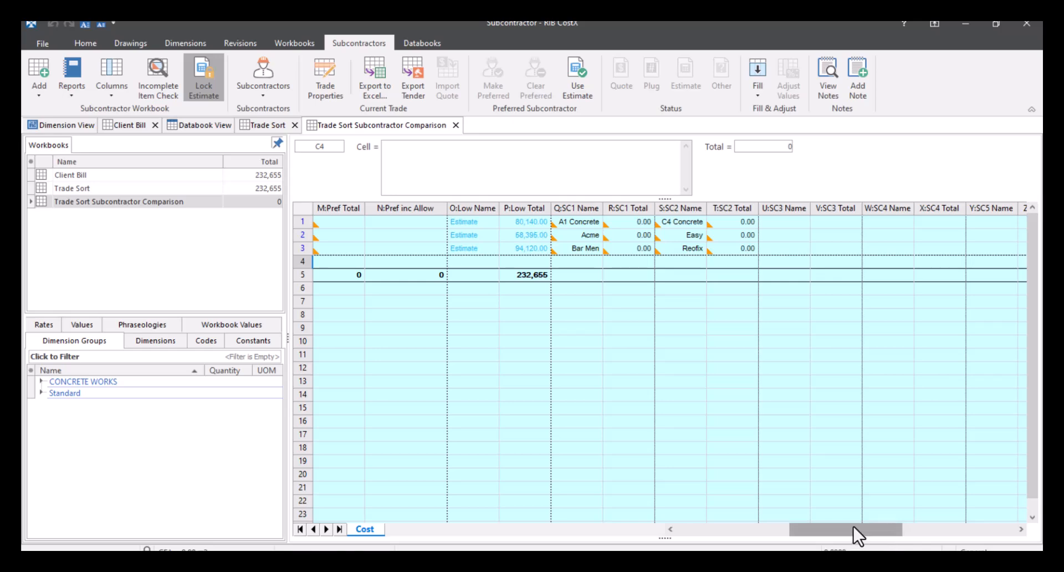
{"action": "mouse_move", "coordinate": [855, 534]}
{"action": "left_mouse_down"}
{"action": "mouse_move", "coordinate": [969, 542]}
{"action": "mouse_move", "coordinate": [959, 530]}
{"action": "mouse_move", "coordinate": [843, 531]}
{"action": "left_mouse_up"}
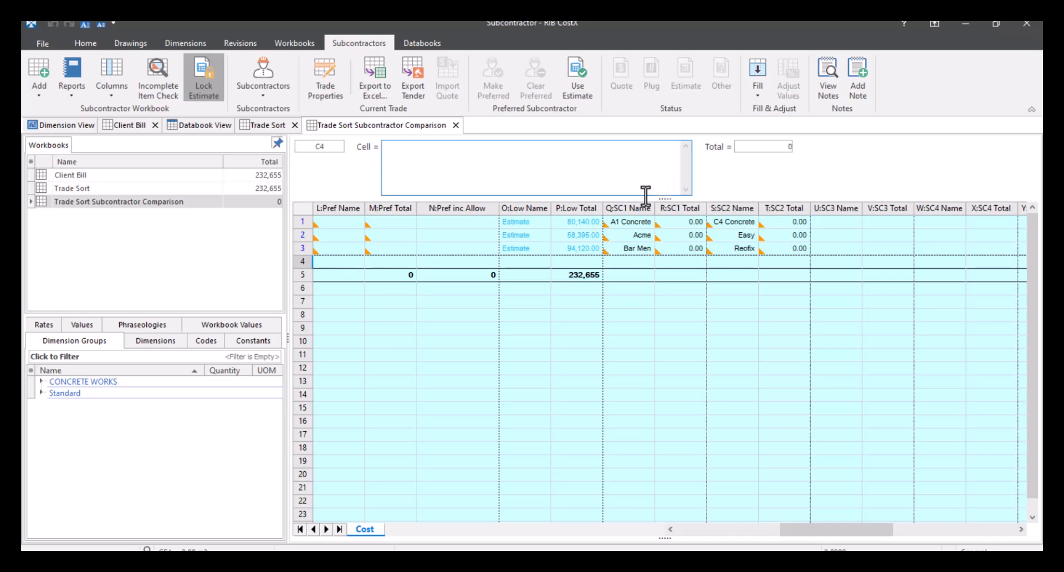
{"action": "left_click_drag", "start_coordinate": [862, 531], "coordinate": [831, 534]}
{"action": "left_click", "coordinate": [593, 221]}
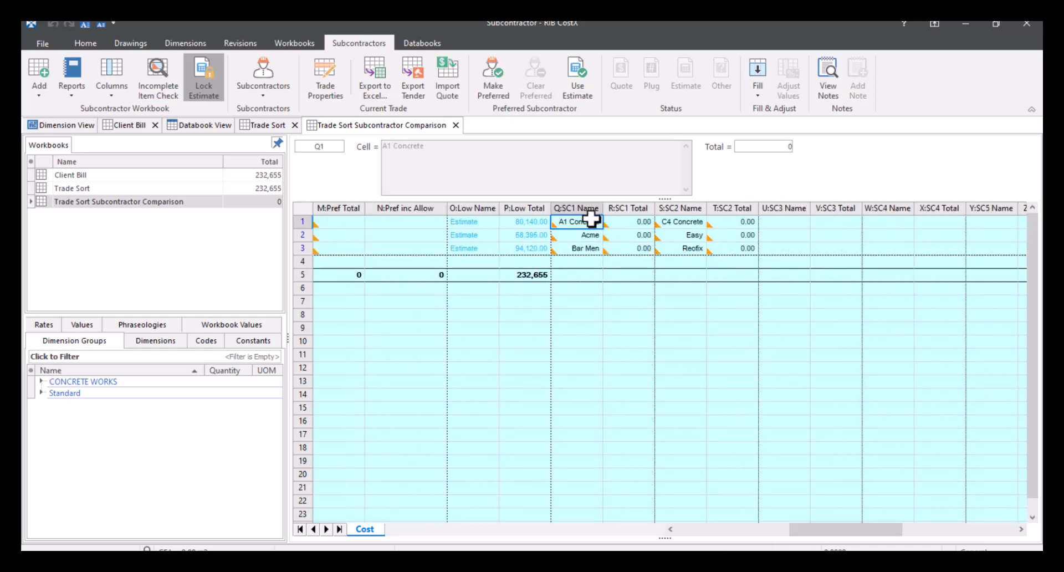
Review the SC1 to SC5 name columns and the subcontractors assigned to the concrete, formwork and reinforcement trades.
{"action": "left_click", "coordinate": [674, 222]}
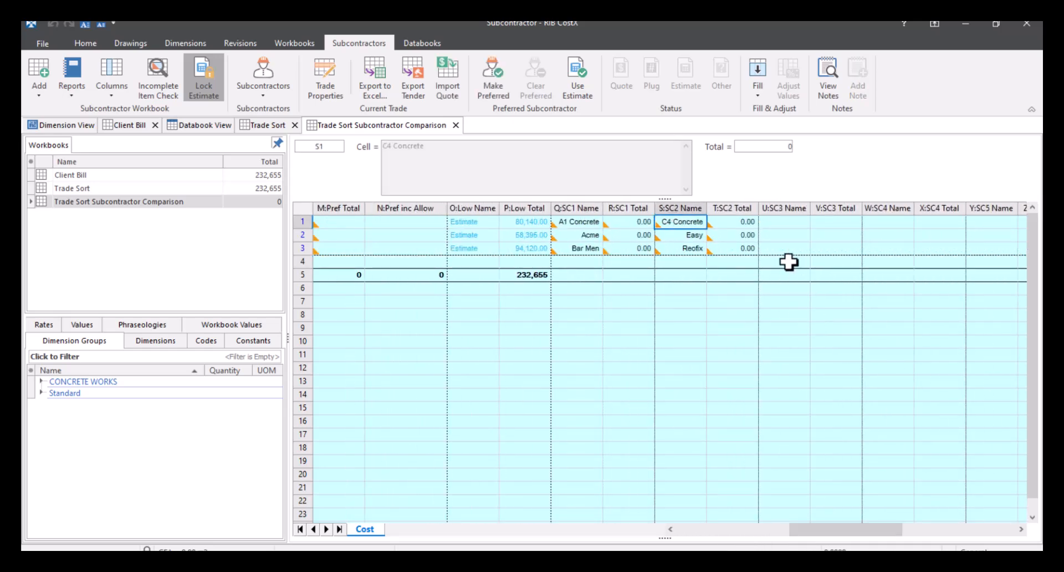
{"action": "left_click", "coordinate": [784, 221]}
{"action": "left_click", "coordinate": [980, 226]}
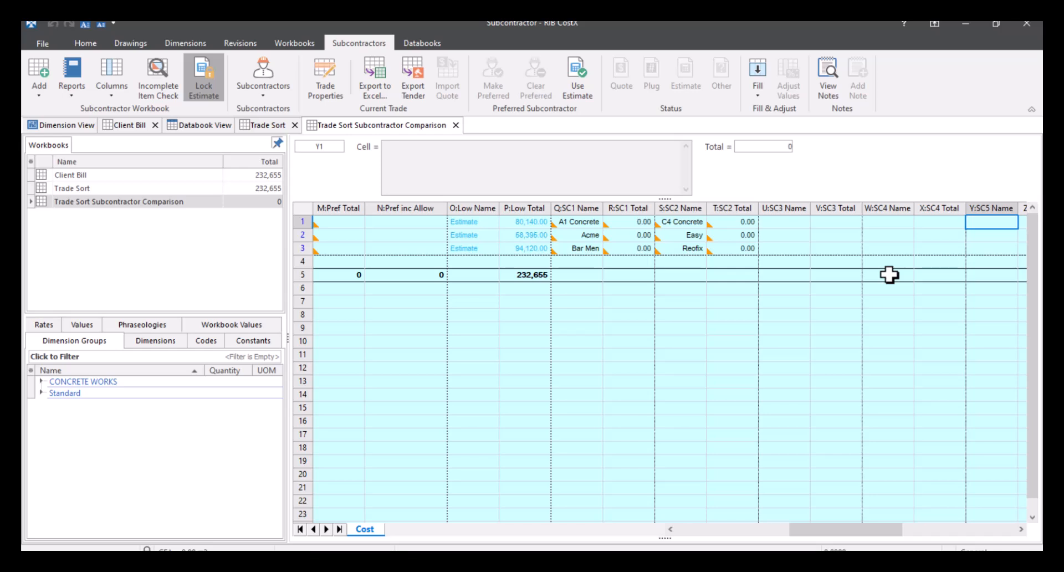
{"action": "left_click", "coordinate": [586, 235]}
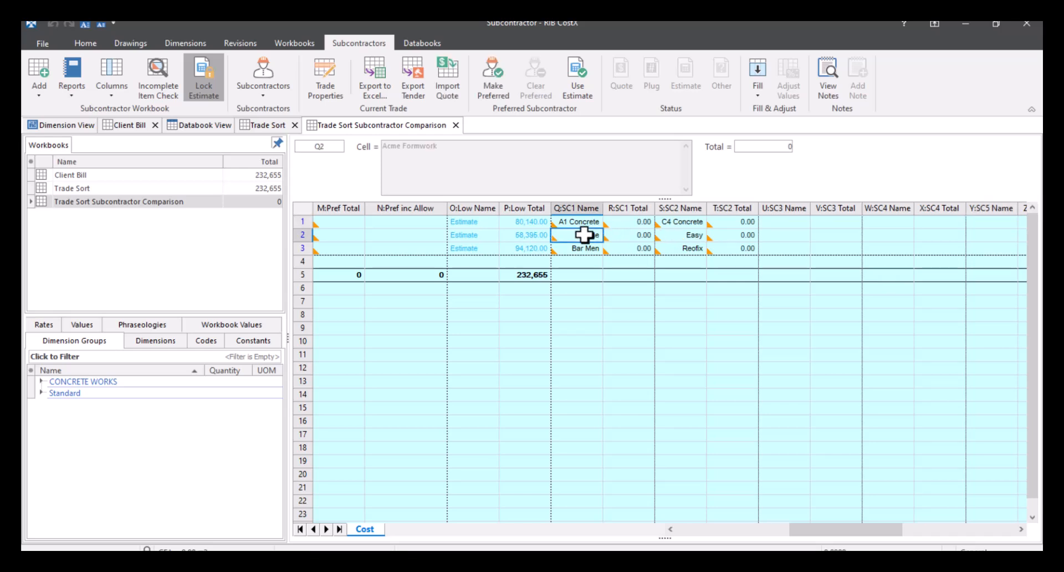
{"action": "left_click", "coordinate": [696, 235]}
{"action": "left_click", "coordinate": [690, 248]}
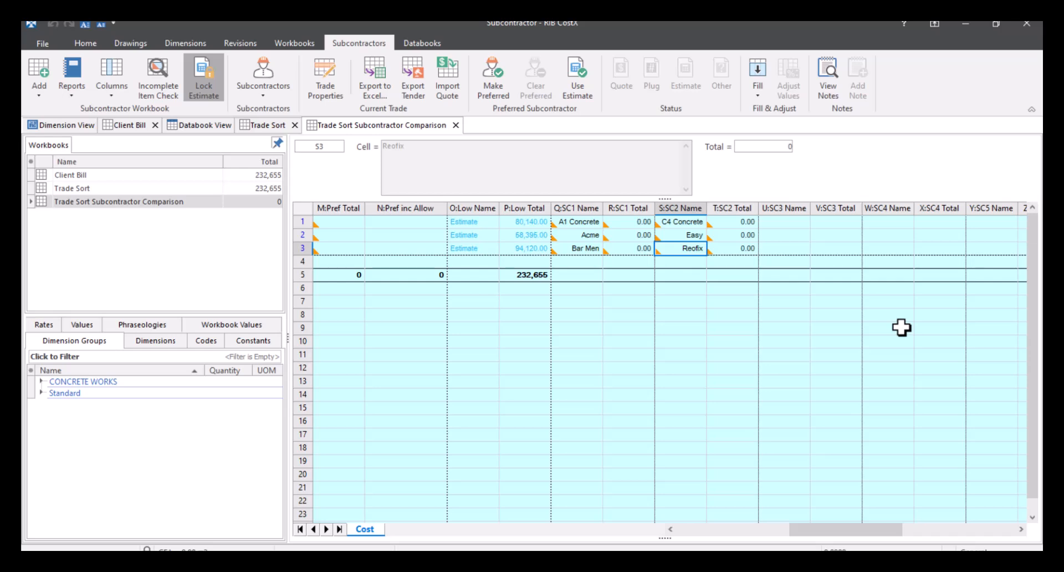
Try adding a third subcontractor in the CONCRETE trade's properties, and discard the changes.
{"action": "right_click", "coordinate": [793, 220]}
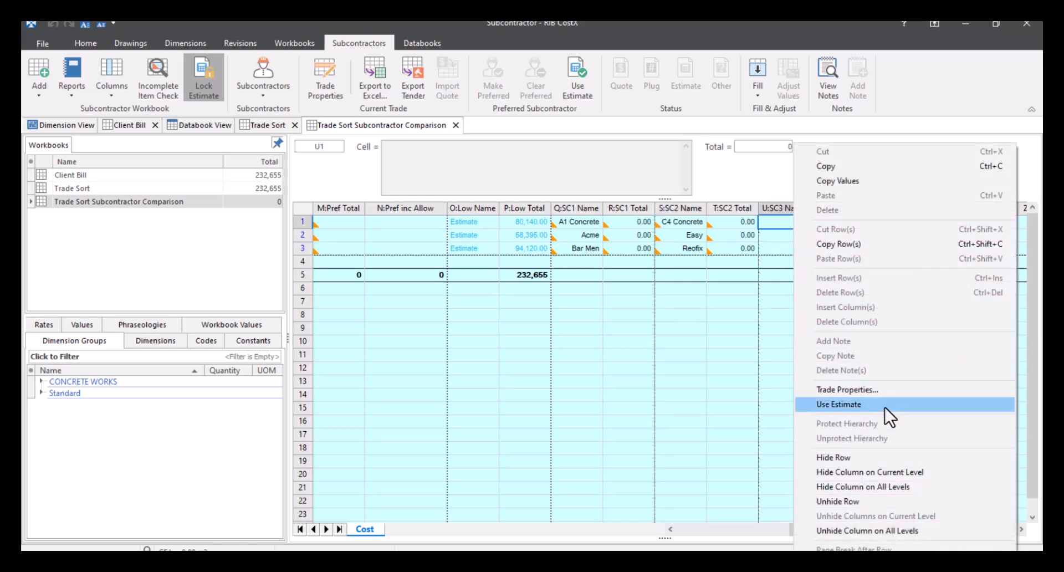
{"action": "left_click", "coordinate": [831, 389]}
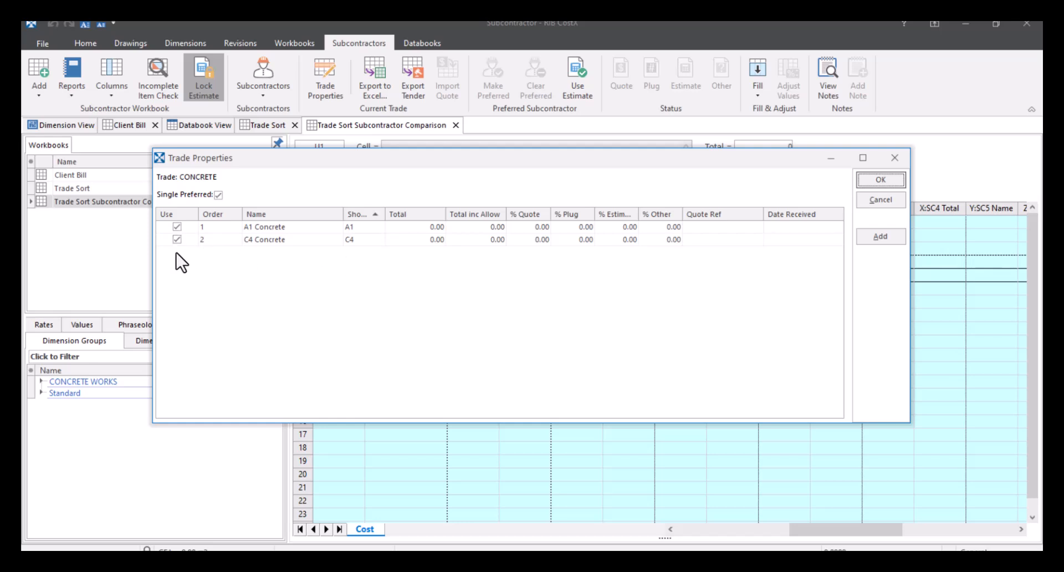
{"action": "left_click", "coordinate": [881, 236]}
{"action": "left_click", "coordinate": [337, 227]}
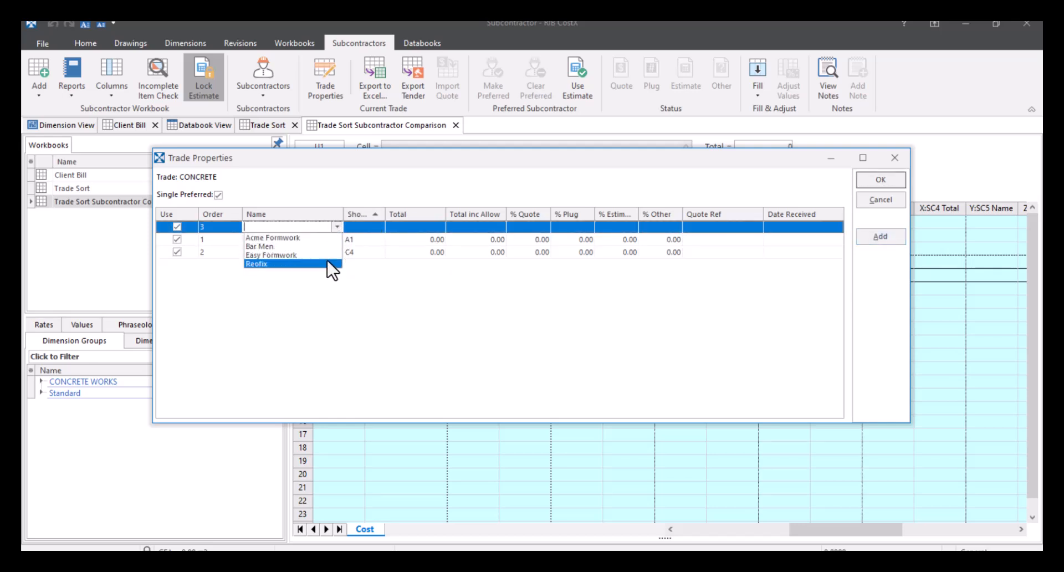
{"action": "left_click", "coordinate": [332, 319]}
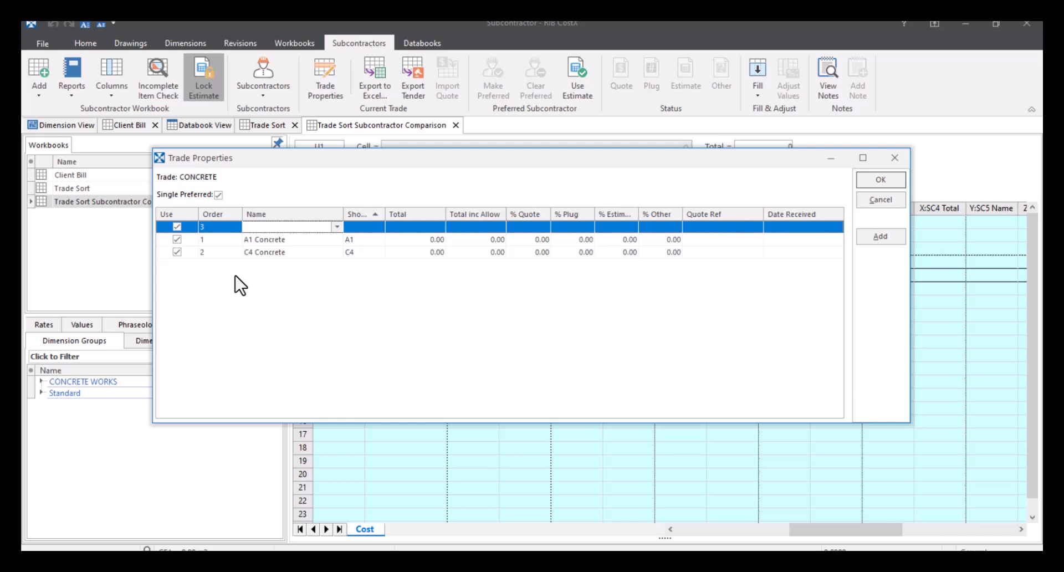
{"action": "left_click", "coordinate": [177, 226]}
{"action": "left_click", "coordinate": [898, 200]}
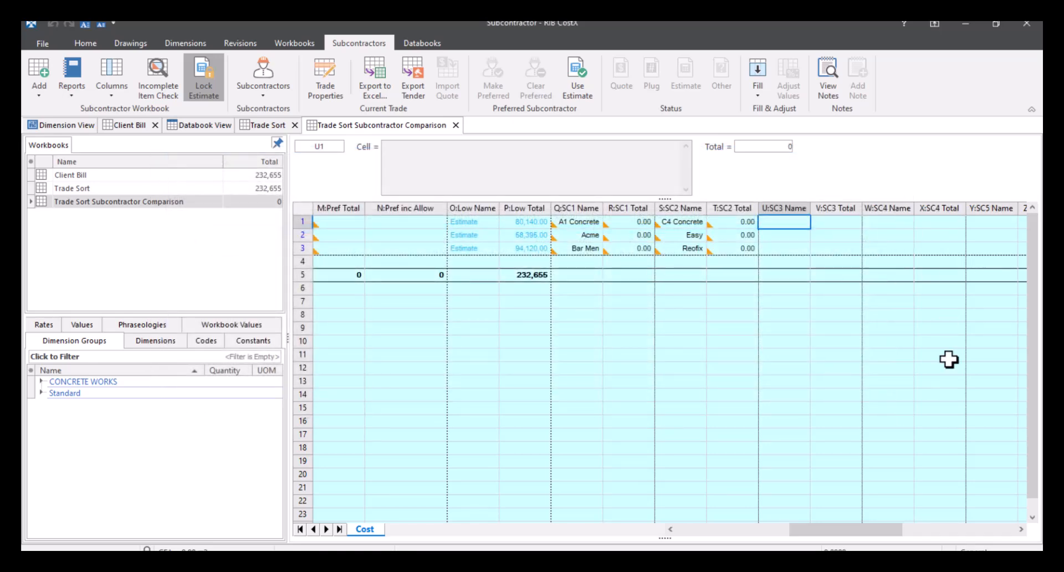
Open the CONCRETE subsheet and examine the estimate rates of its items from row 5 to row 11.
{"action": "left_click_drag", "start_coordinate": [869, 529], "coordinate": [752, 527]}
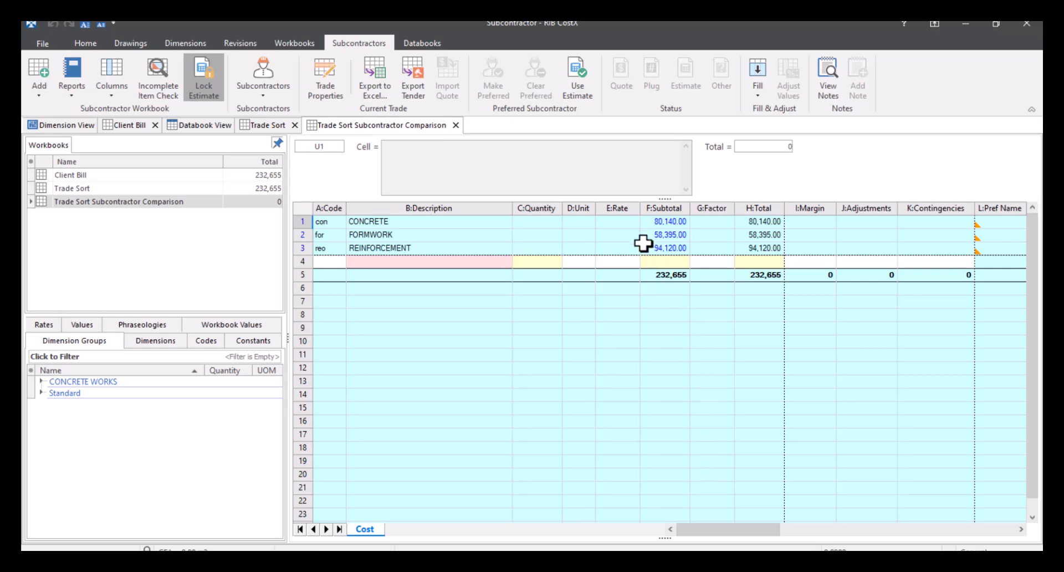
{"action": "left_click", "coordinate": [649, 224]}
{"action": "double_click", "coordinate": [649, 225]}
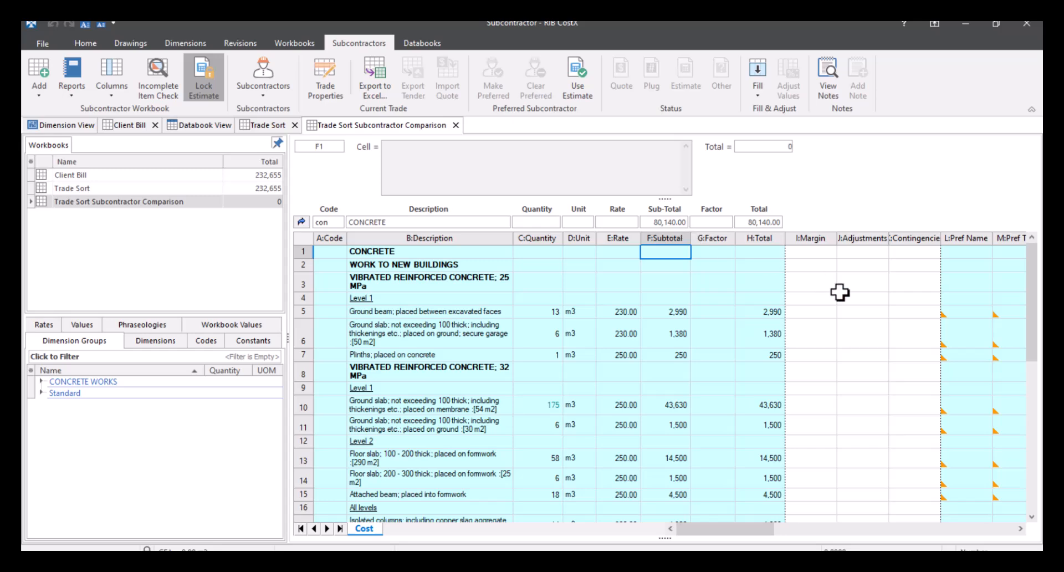
{"action": "left_click", "coordinate": [634, 312]}
{"action": "left_click", "coordinate": [625, 332]}
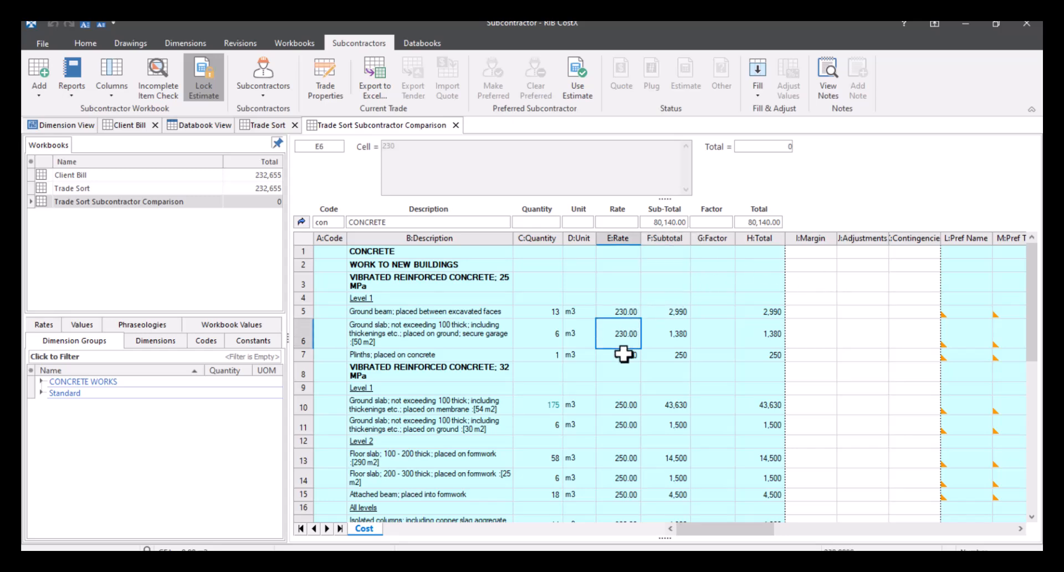
{"action": "left_click", "coordinate": [624, 355]}
{"action": "left_click", "coordinate": [620, 405]}
{"action": "left_click", "coordinate": [624, 424]}
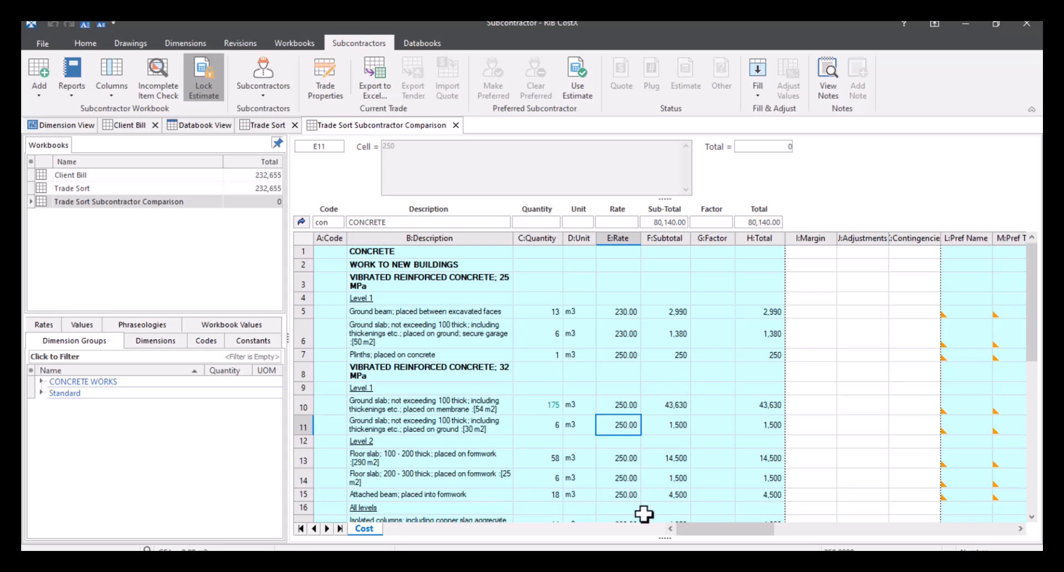
Examine the Low Total, A1 Rate and C4 Rate columns of the CONCRETE subsheet and return to the trade summary level.
{"action": "left_click_drag", "start_coordinate": [702, 529], "coordinate": [783, 529]}
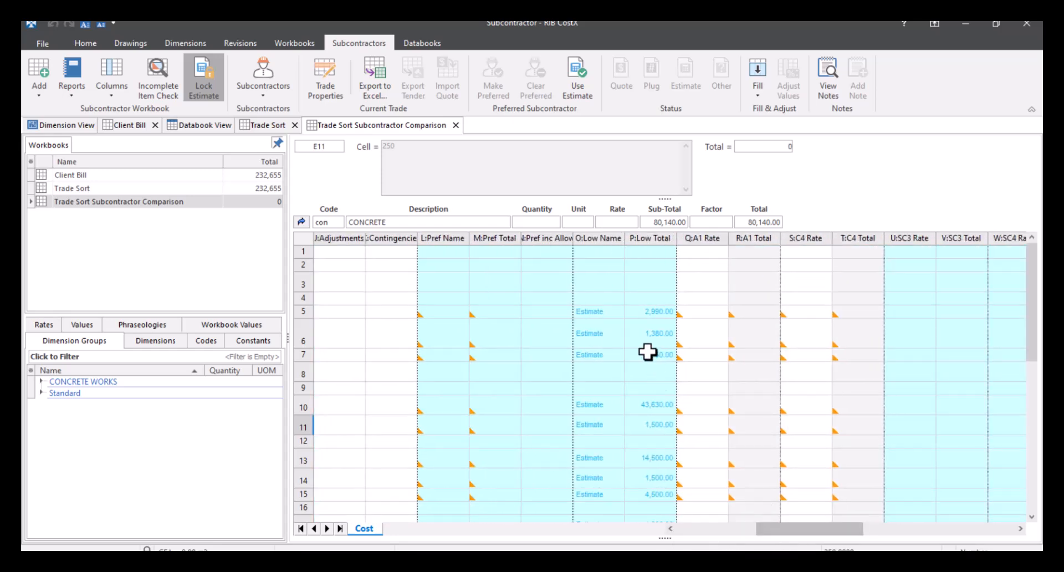
{"action": "left_click", "coordinate": [640, 311]}
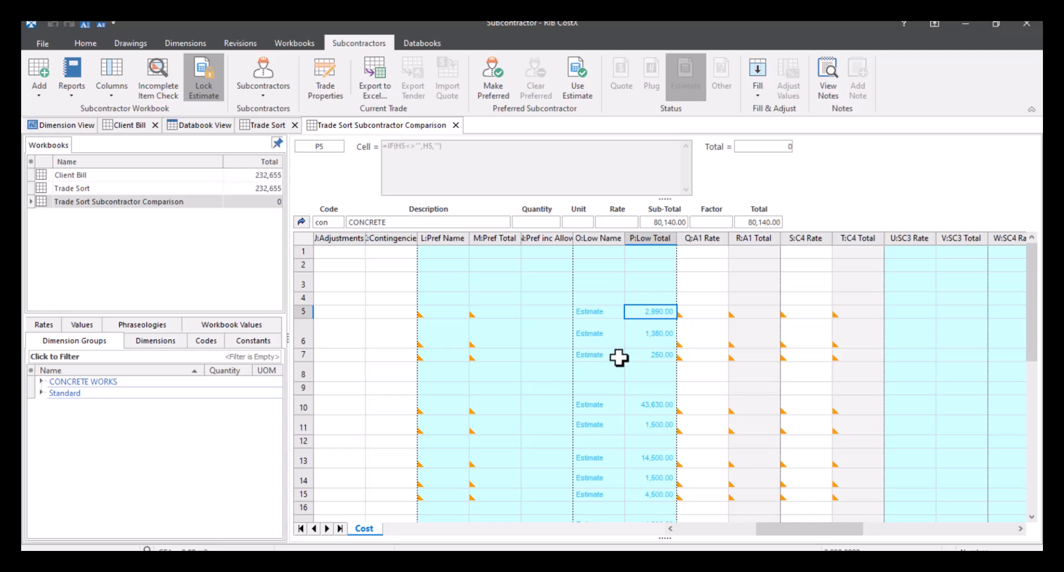
{"action": "left_click", "coordinate": [702, 312]}
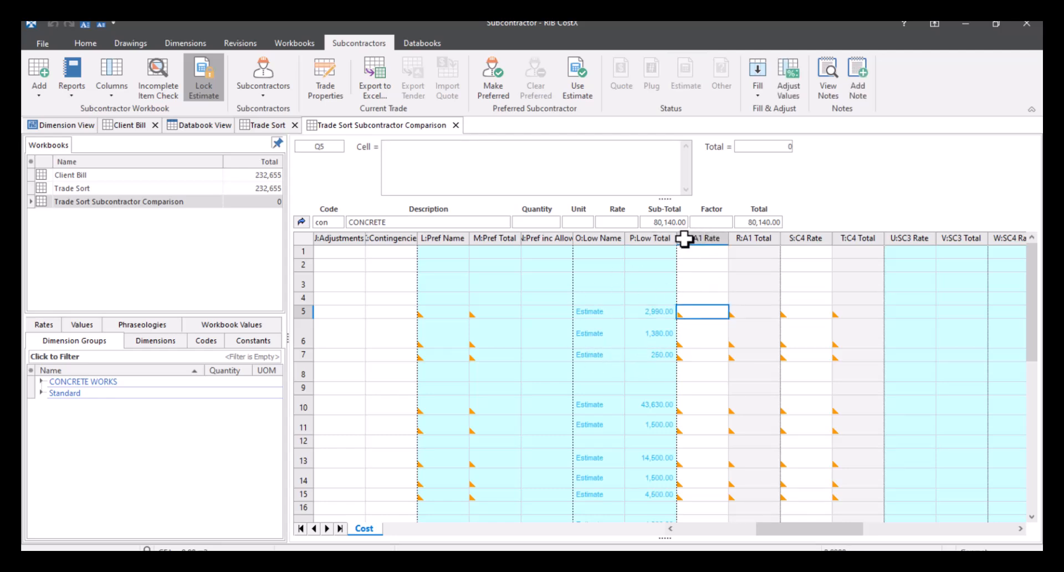
{"action": "left_click", "coordinate": [808, 312]}
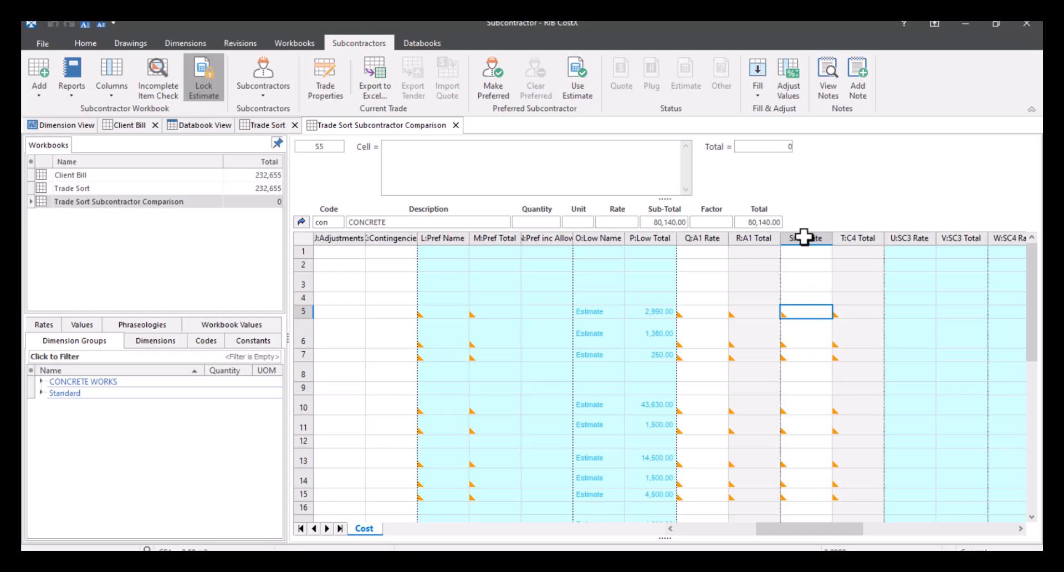
{"action": "left_click", "coordinate": [711, 313]}
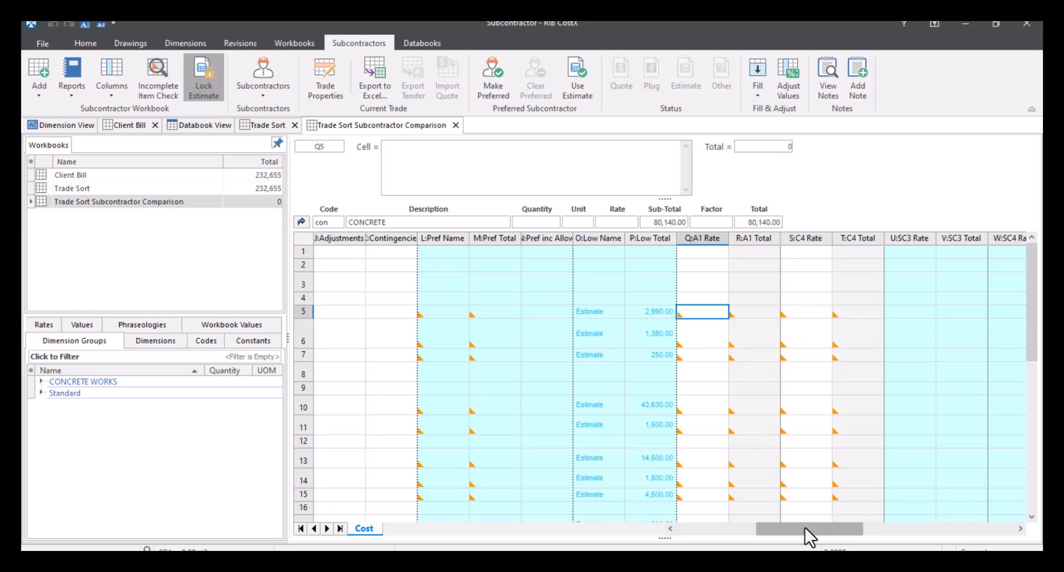
{"action": "left_click_drag", "start_coordinate": [805, 528], "coordinate": [672, 532]}
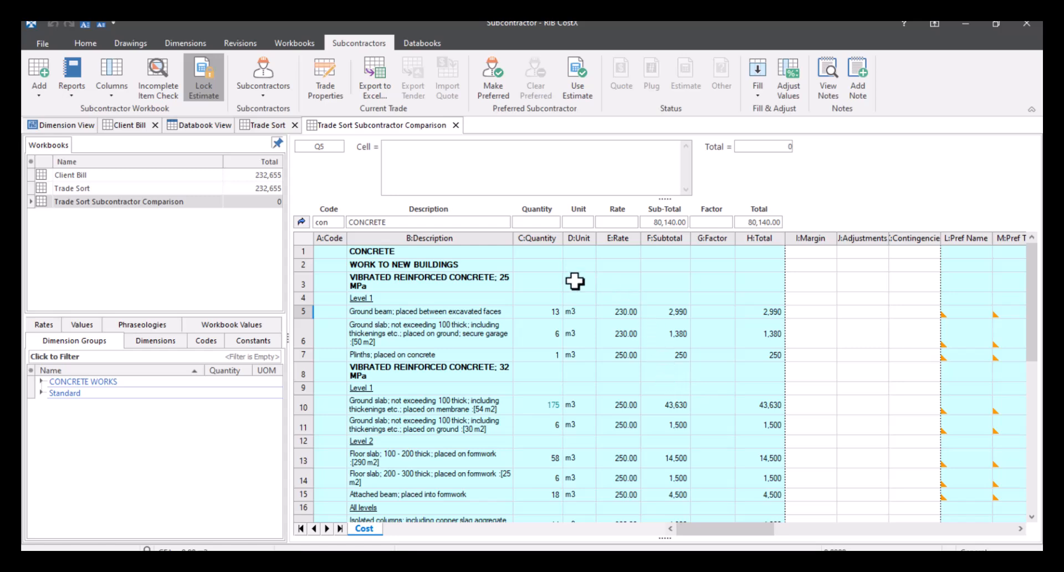
{"action": "left_click", "coordinate": [302, 223]}
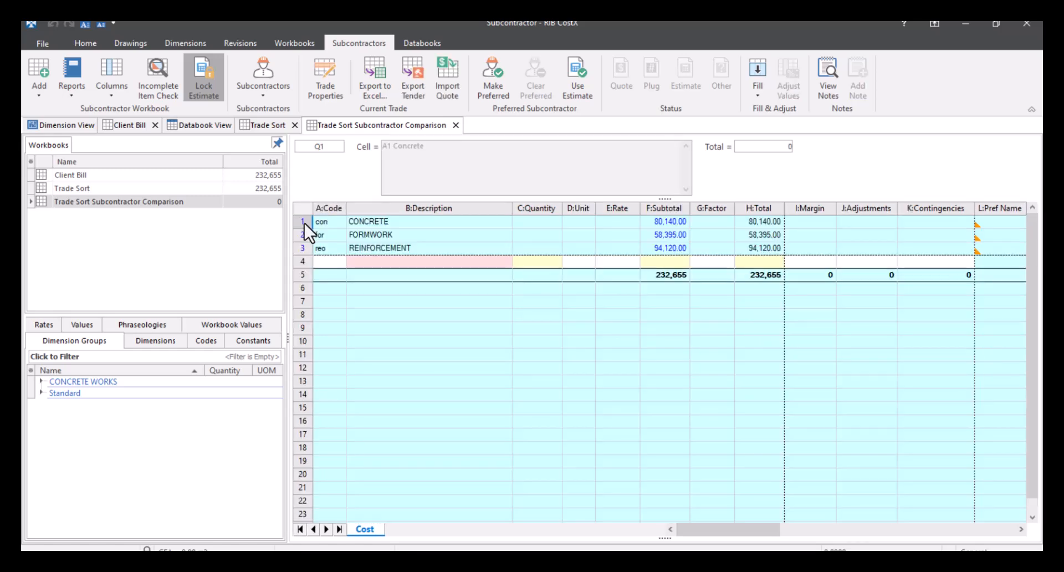
Export a tender for the CONCRETE trade with all drawings and dimension groups, quantities and breakdowns, saved to the Desktop as Subcontractor - 1 - Initial.
{"action": "left_click", "coordinate": [441, 222]}
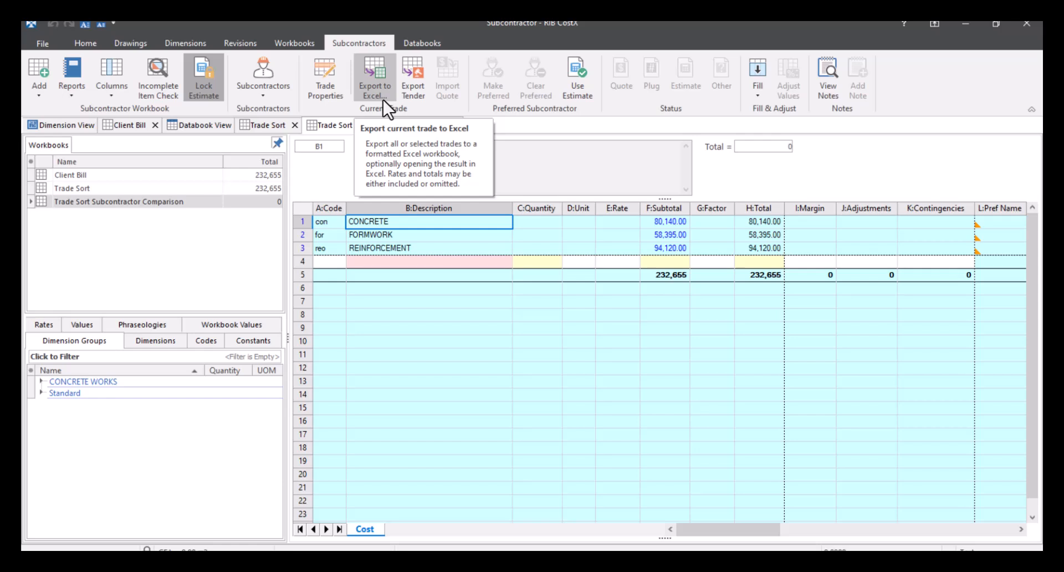
{"action": "left_click", "coordinate": [421, 98]}
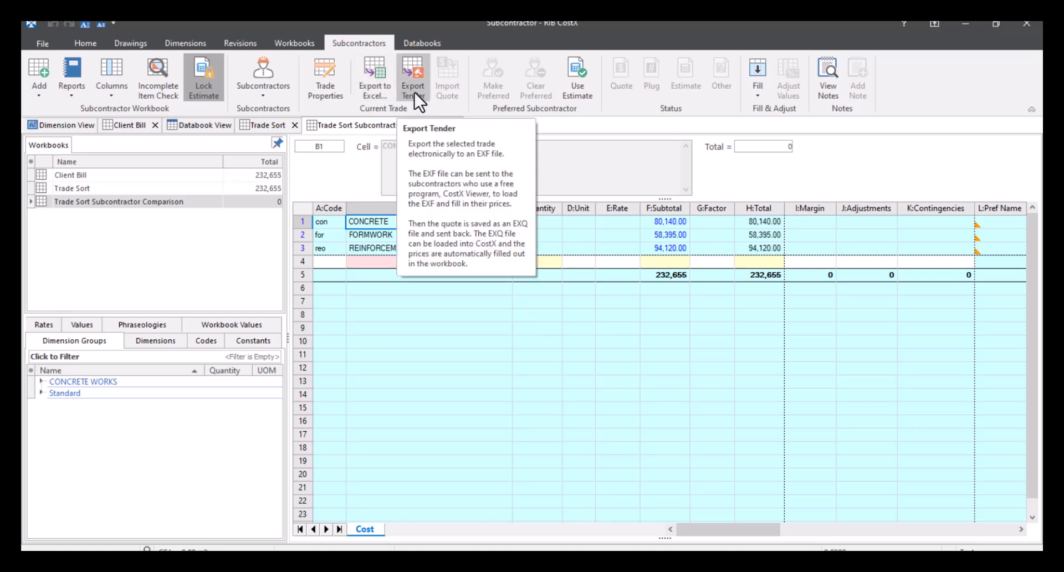
{"action": "left_click", "coordinate": [415, 92]}
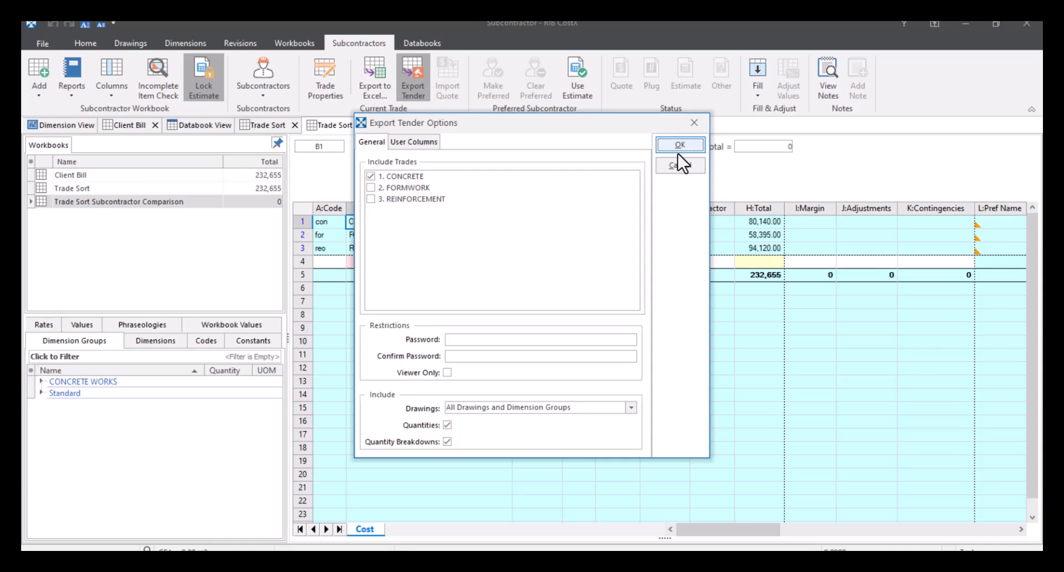
{"action": "left_click", "coordinate": [634, 178]}
{"action": "left_click", "coordinate": [631, 408]}
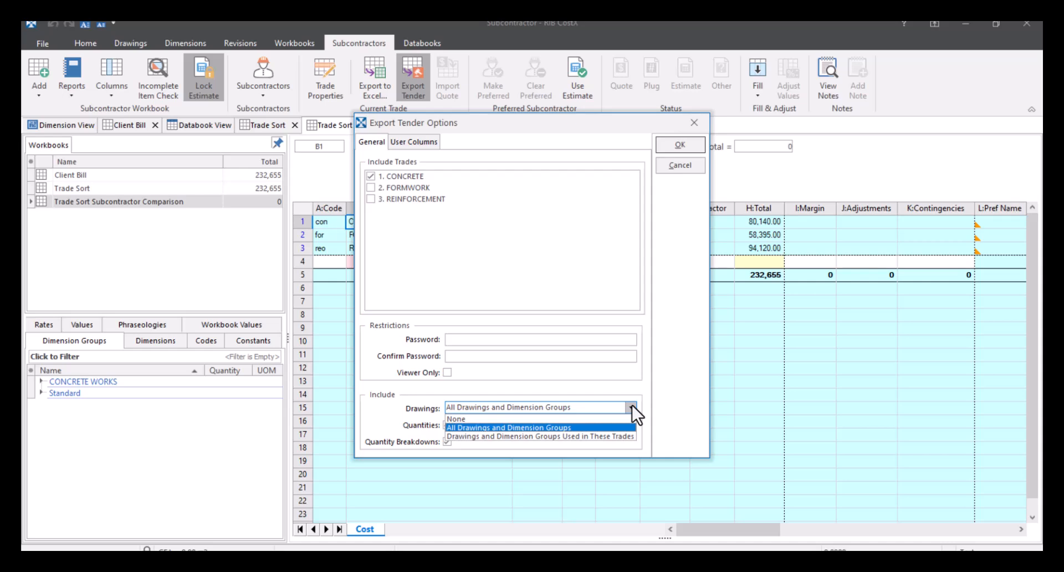
{"action": "left_click", "coordinate": [633, 407]}
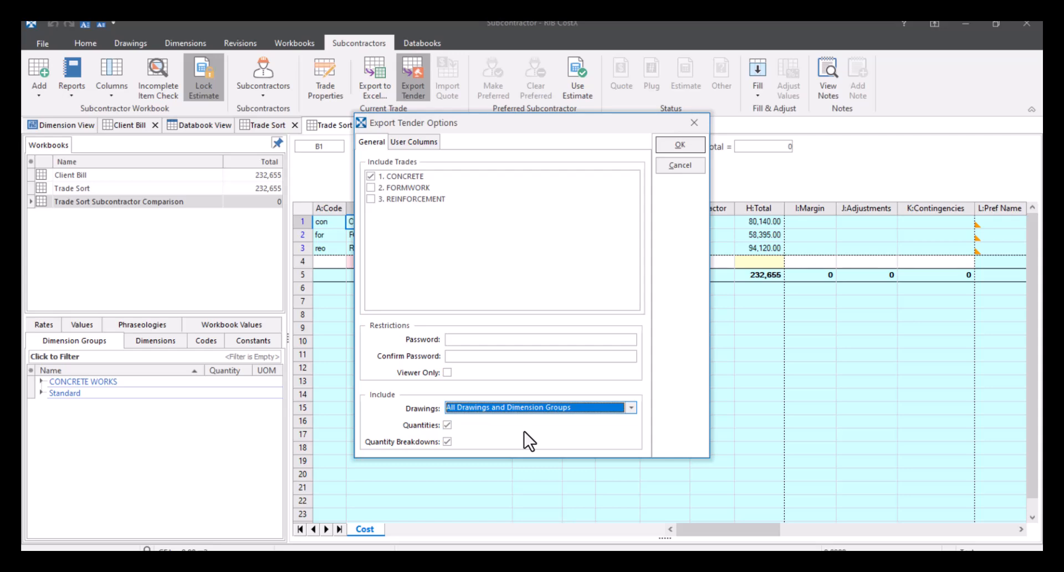
{"action": "left_click", "coordinate": [680, 145]}
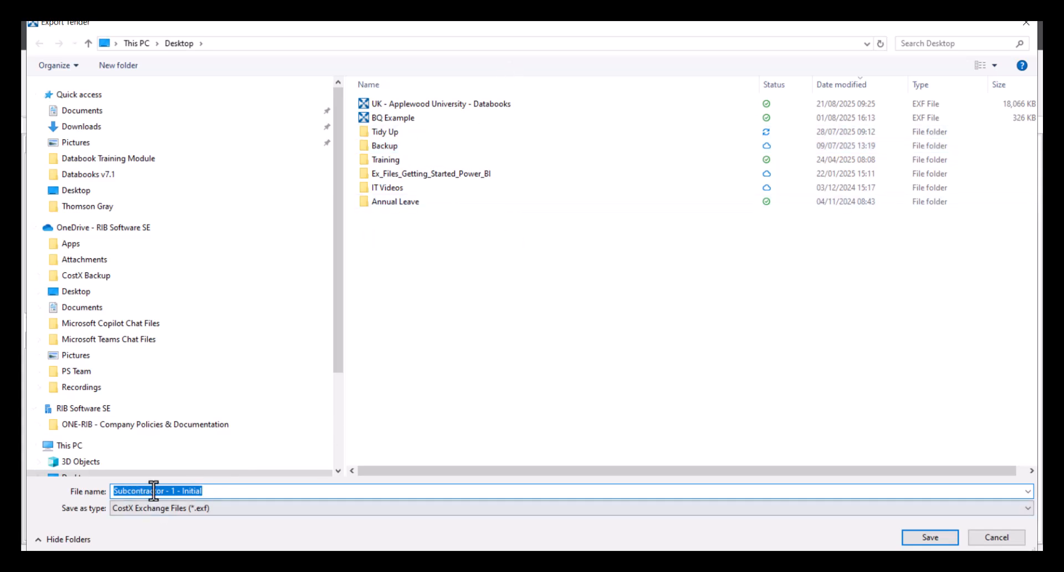
{"action": "left_click", "coordinate": [911, 538]}
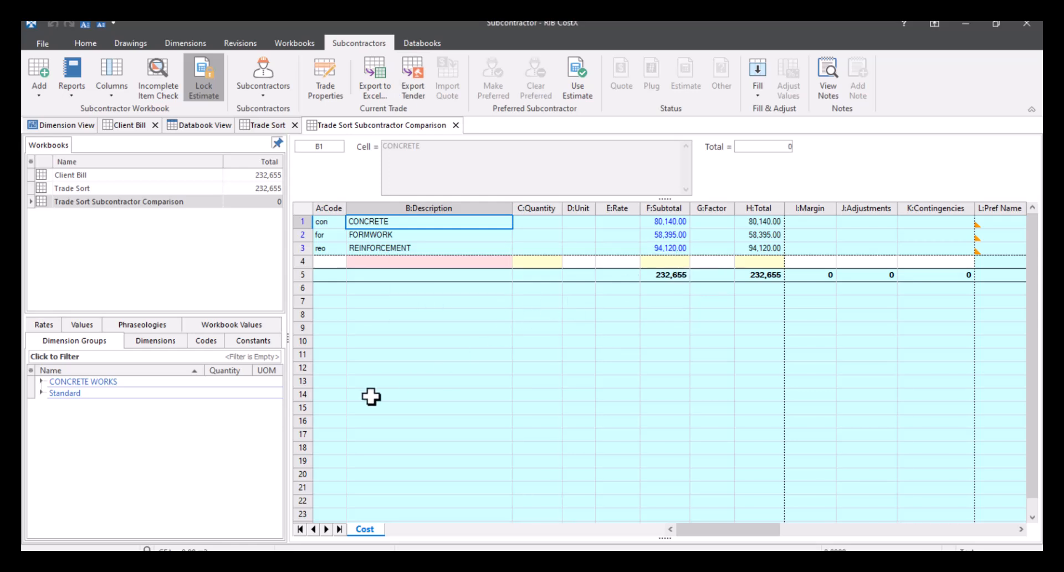
Switch to File Explorer and open the exported Subcontractor - 1 - Initial EXF file from the Desktop in CostX Viewer.
{"action": "mouse_move", "coordinate": [329, 559]}
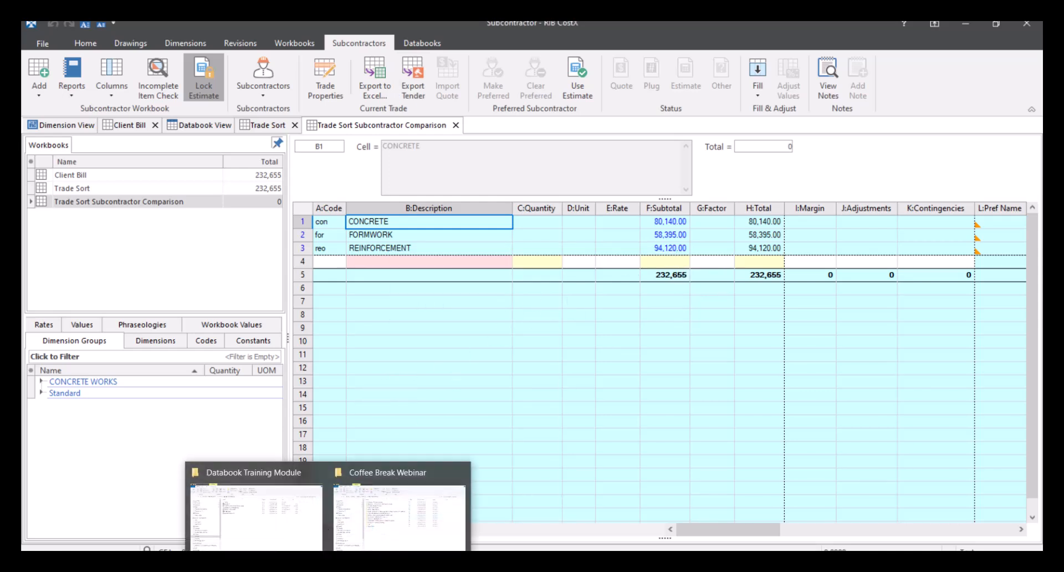
{"action": "left_click", "coordinate": [366, 512]}
{"action": "right_click", "coordinate": [328, 561]}
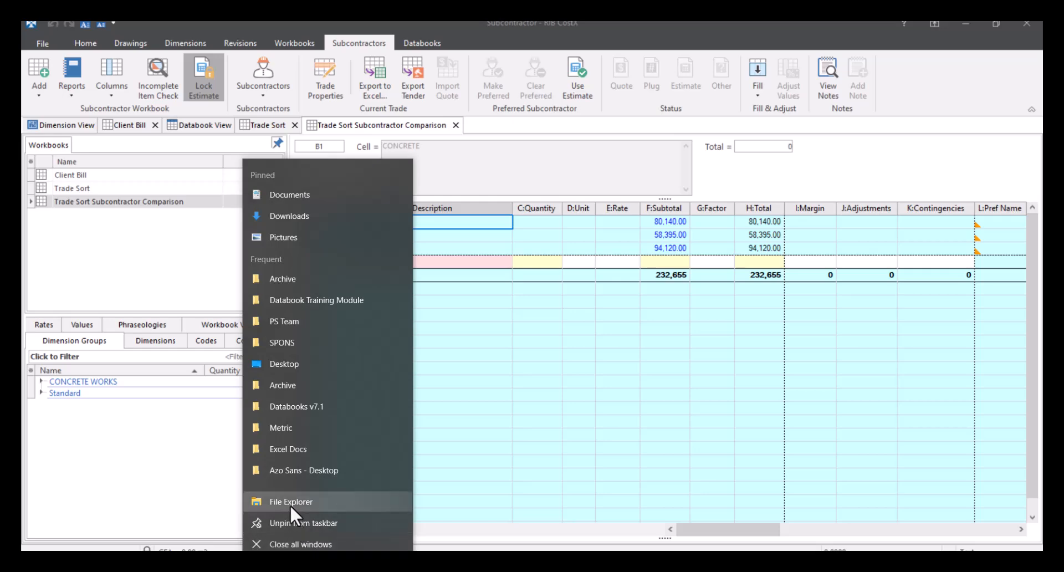
{"action": "left_click", "coordinate": [290, 505]}
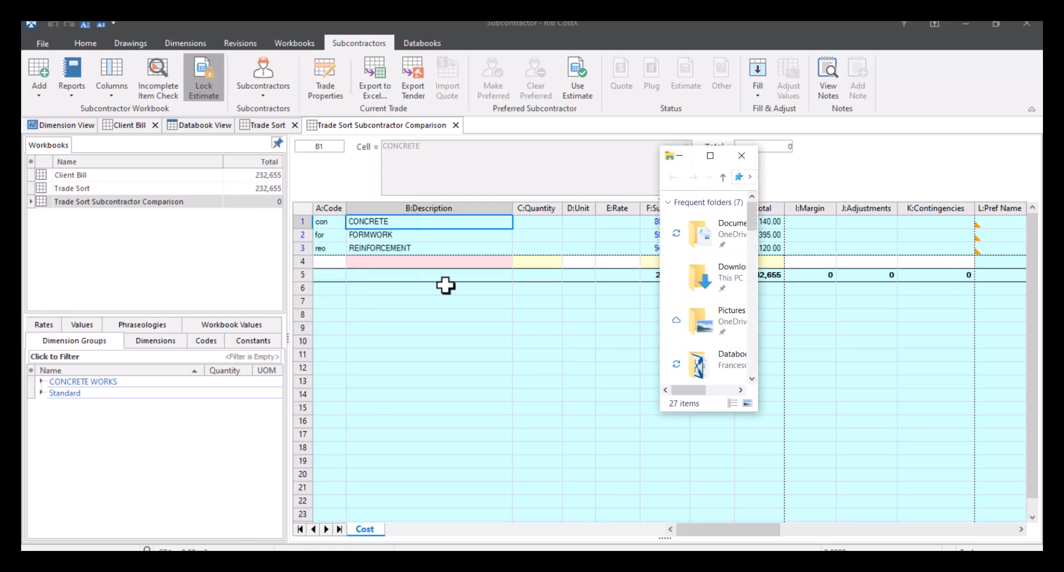
{"action": "left_click", "coordinate": [721, 157]}
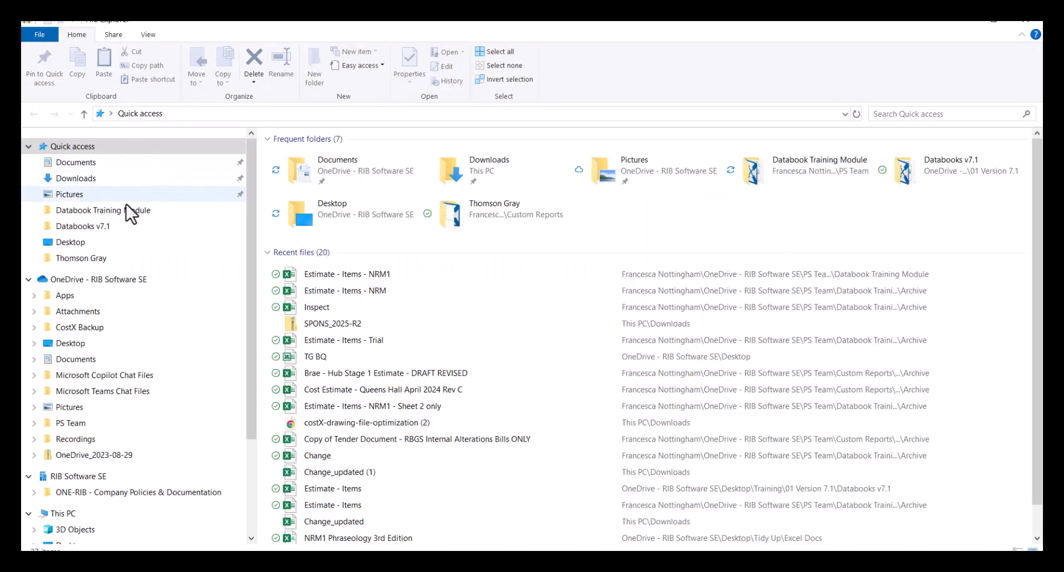
{"action": "left_click", "coordinate": [108, 242]}
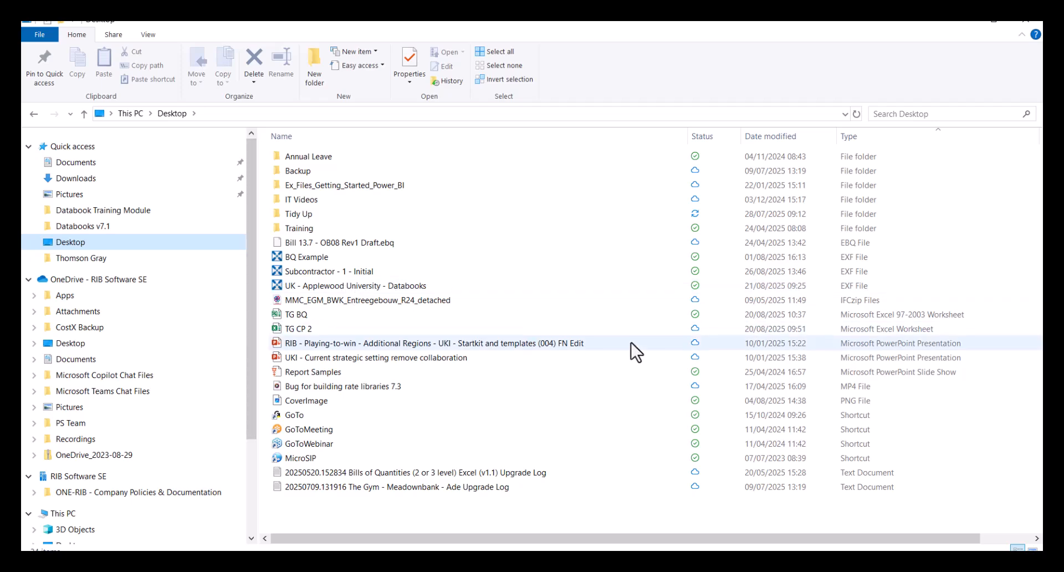
{"action": "left_click", "coordinate": [567, 270]}
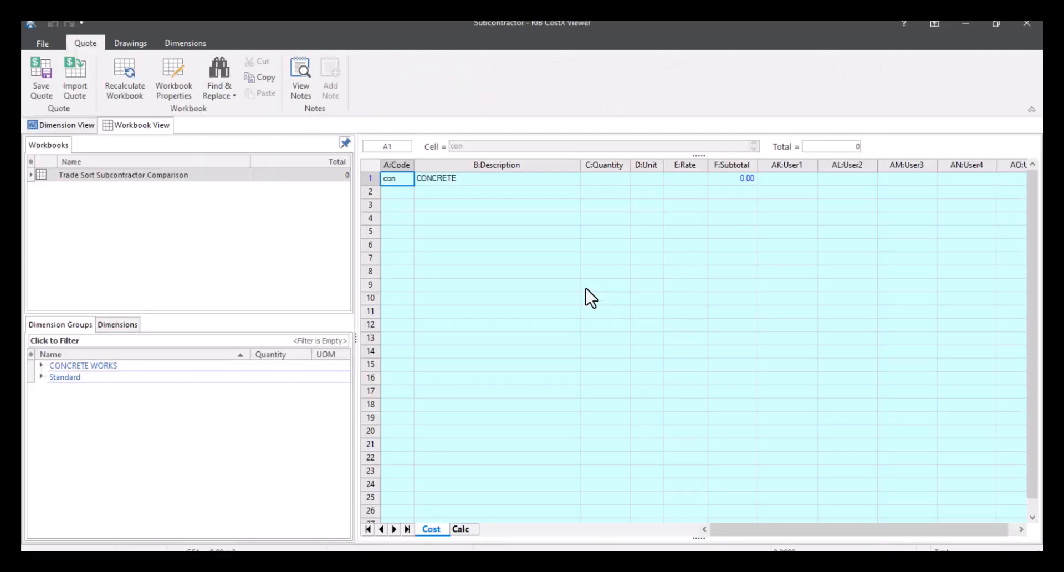
Display the Autodesk University EX01-01 Ground Floor Plan drawing in the Dimension View and bring the whole plan into view.
{"action": "left_click", "coordinate": [74, 125]}
{"action": "double_click", "coordinate": [157, 173]}
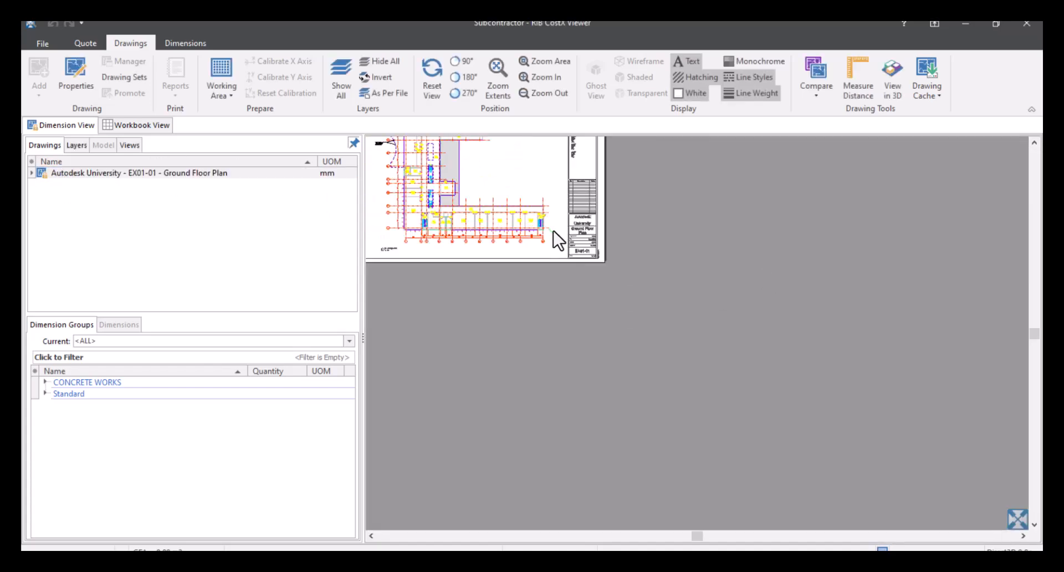
{"action": "middle_click_drag", "start_coordinate": [673, 386], "coordinate": [724, 363]}
{"action": "scroll", "coordinate": [677, 293], "scroll_direction": "up", "scroll_amount": 2}
{"action": "middle_click_drag", "start_coordinate": [676, 293], "coordinate": [757, 306]}
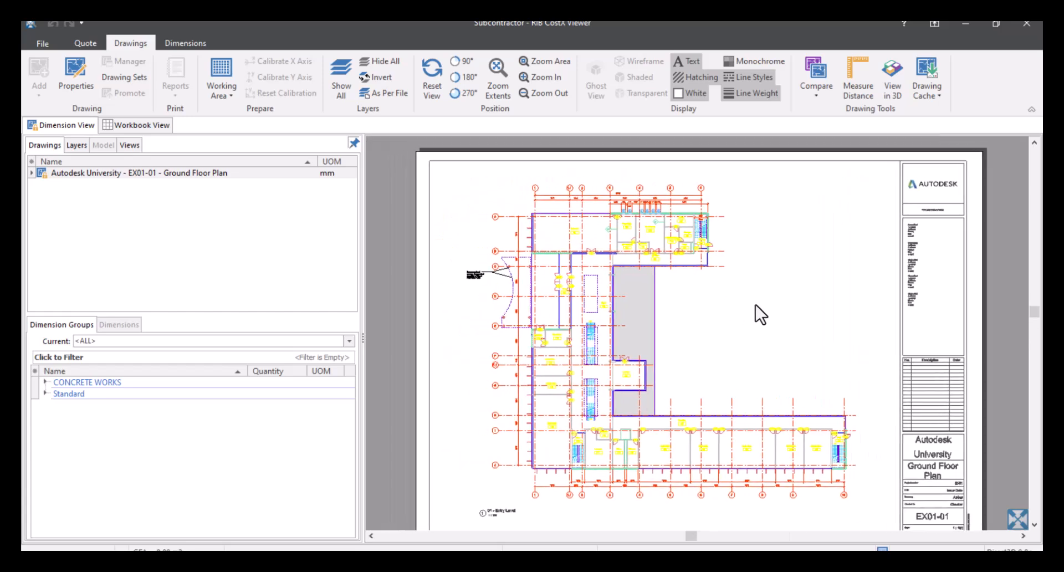
Expand the CONCRETE WORKS dimension group and display the Ground Slab dimensions on the ground floor plan.
{"action": "left_click", "coordinate": [45, 382]}
{"action": "left_click", "coordinate": [85, 395]}
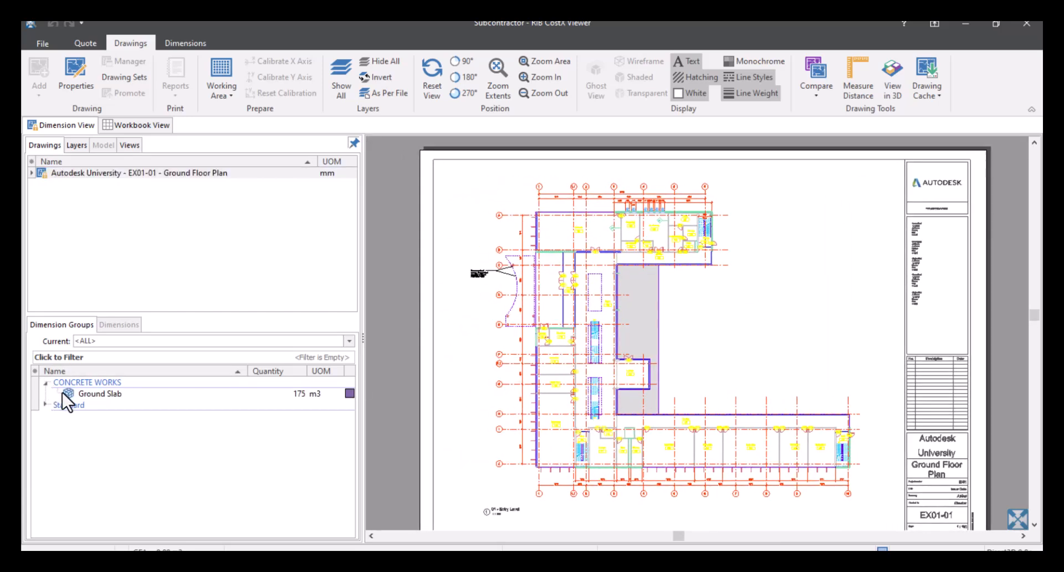
{"action": "double_click", "coordinate": [85, 394]}
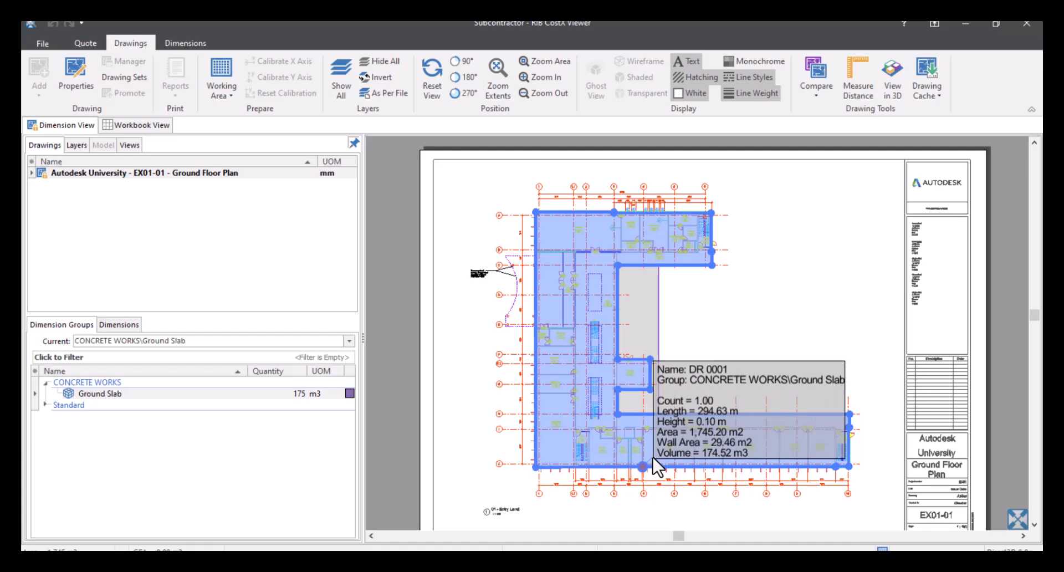
Open the CONCRETE subsheet of the Trade Sort Subcontractor Comparison workbook and check its Rate cells for the 25 MPa items.
{"action": "left_click", "coordinate": [138, 125]}
{"action": "left_click", "coordinate": [732, 179]}
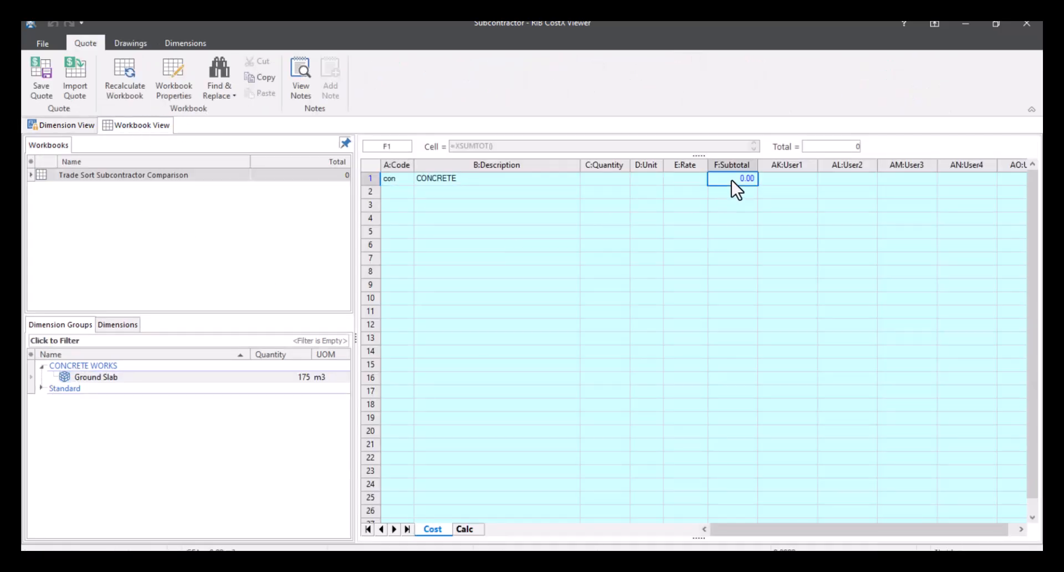
{"action": "left_click", "coordinate": [686, 270]}
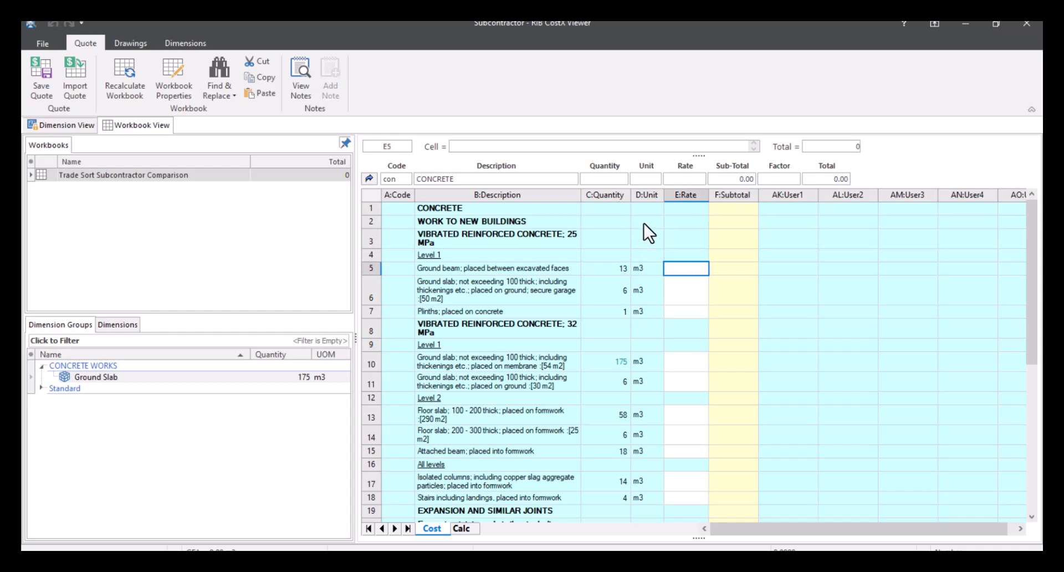
{"action": "left_click", "coordinate": [693, 285]}
{"action": "left_click", "coordinate": [692, 308]}
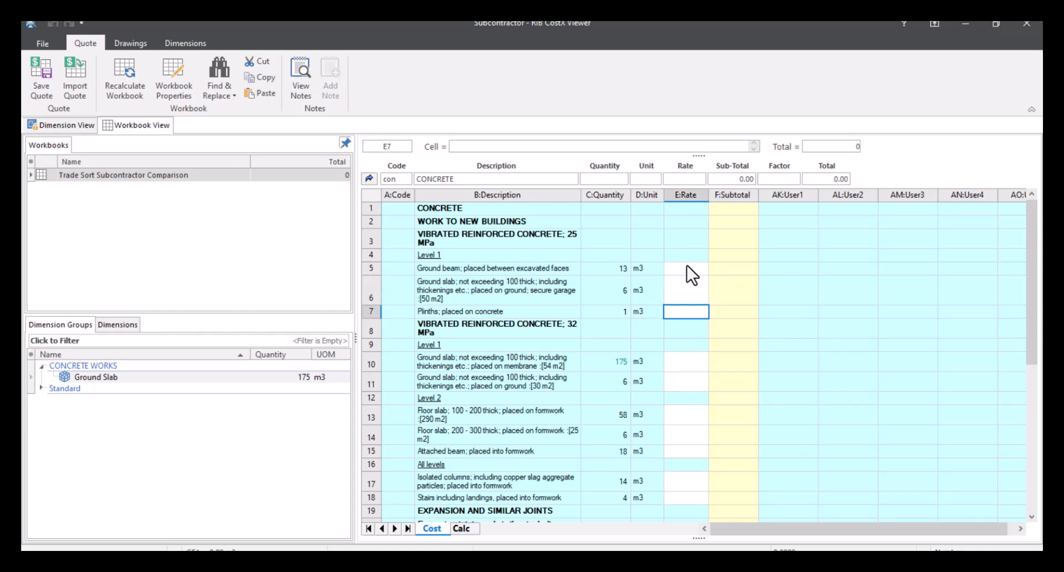
Set the rates of the three 25 MPa Level 1 items, ground beam, ground slab and plinths (E5 to E7), to 200.
{"action": "left_click", "coordinate": [690, 272]}
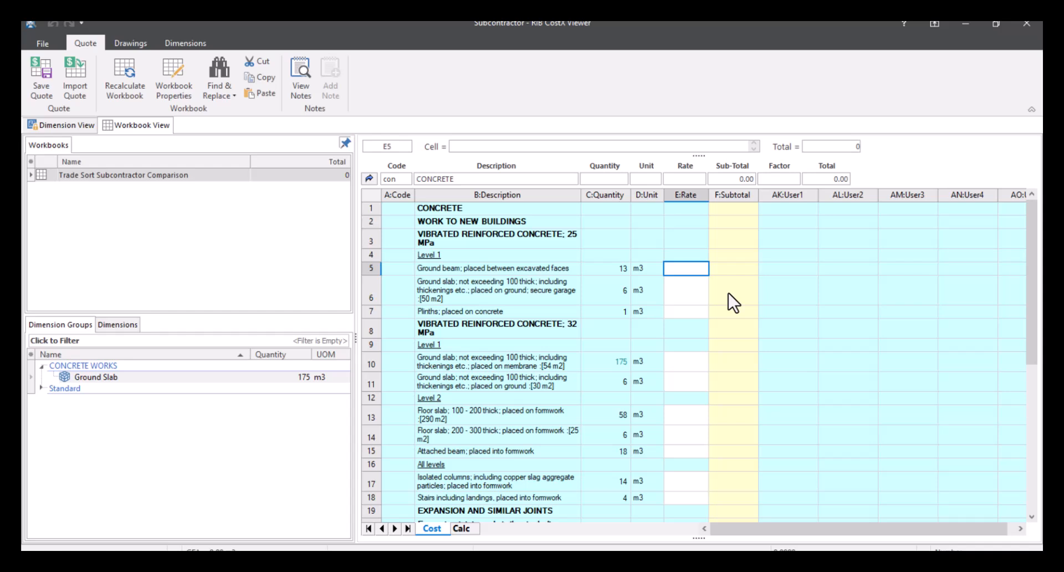
{"action": "type", "text": "200"}
{"action": "key", "text": "Return"}
{"action": "type", "text": "200"}
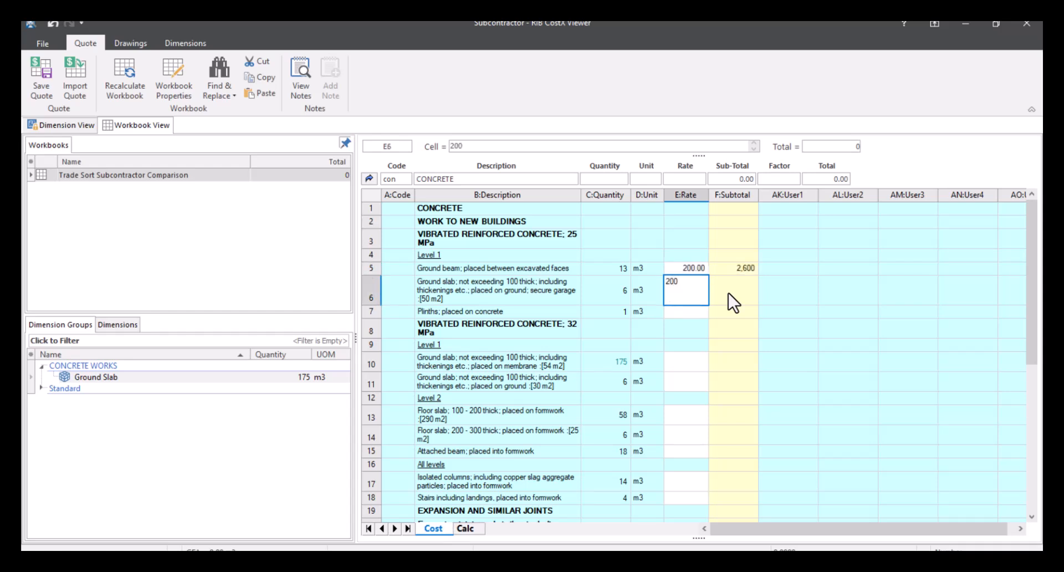
{"action": "key", "text": "Return"}
{"action": "type", "text": "200"}
{"action": "key", "text": "Return"}
{"action": "key", "text": "Return"}
{"action": "key", "text": "Return"}
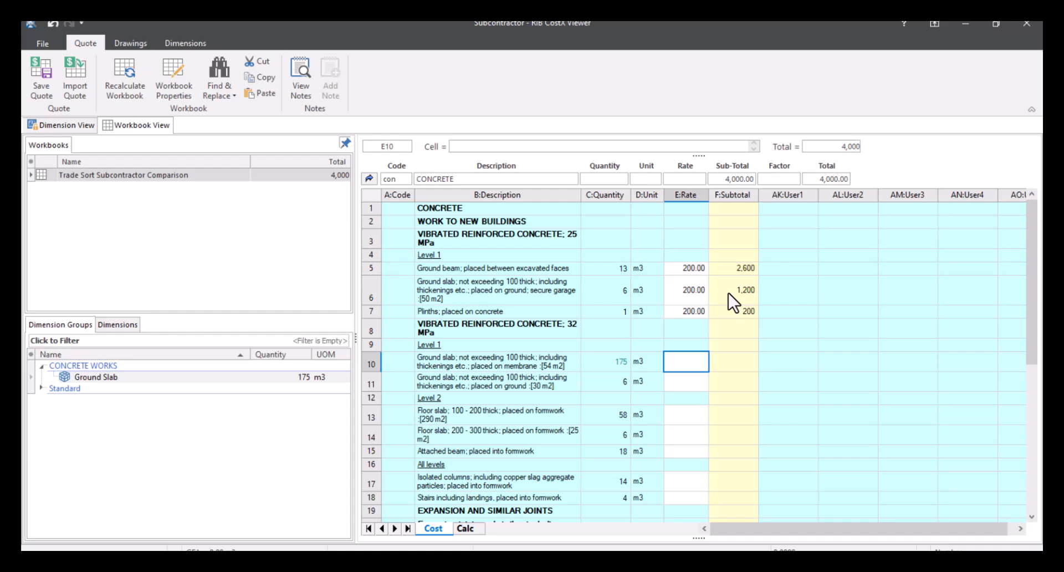
Set the rates of both 32 MPa Level 1 ground slab items (E10 and E11) to 63.
{"action": "type", "text": "63"}
{"action": "key", "text": "Return"}
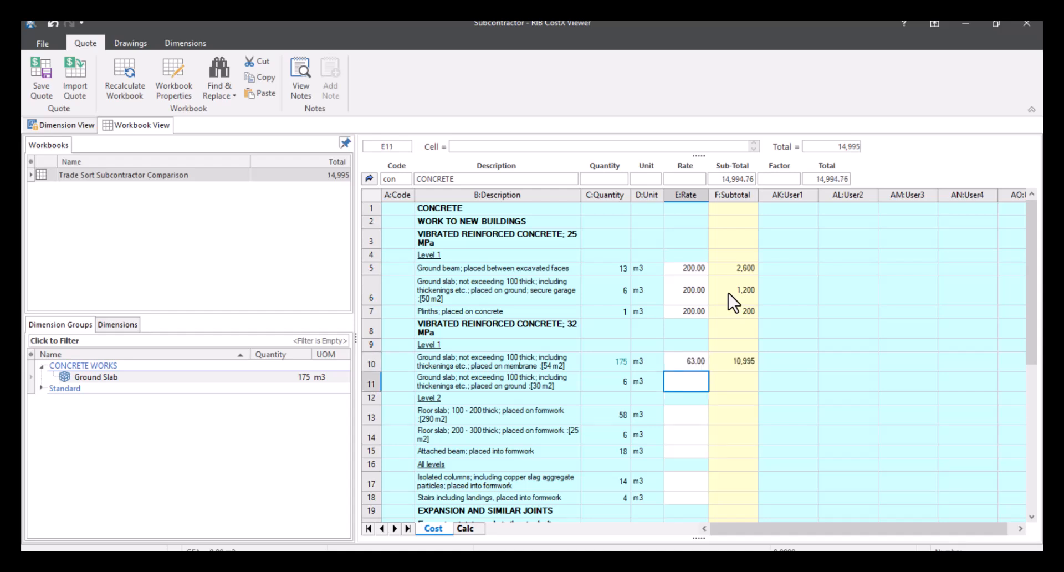
{"action": "type", "text": "63"}
{"action": "key", "text": "Return"}
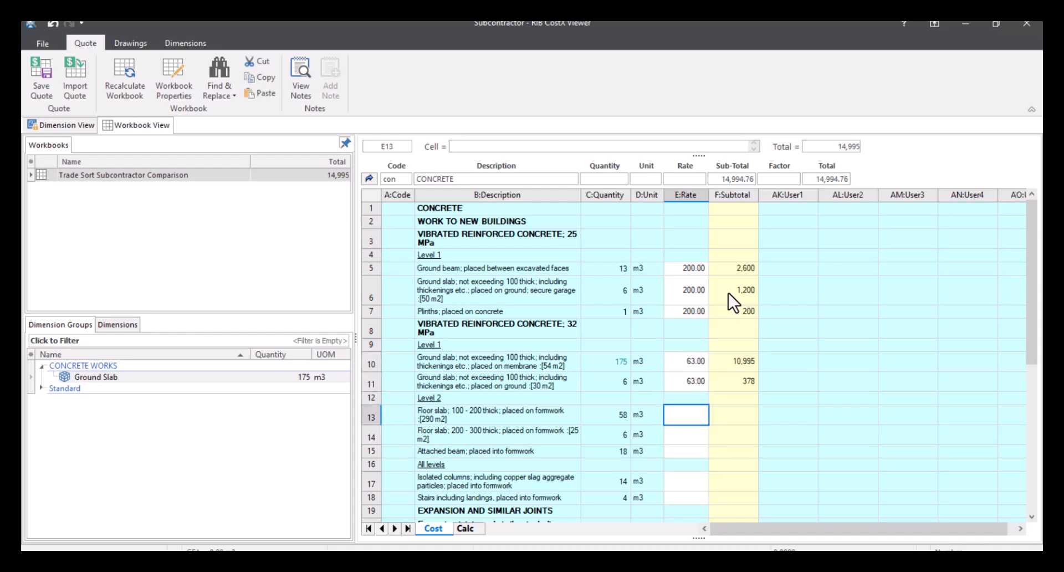
Set the rates of the Level 2 floor slabs and attached beam (E13 to E15) to 123.
{"action": "type", "text": "123"}
{"action": "key", "text": "Return"}
{"action": "type", "text": "12"}
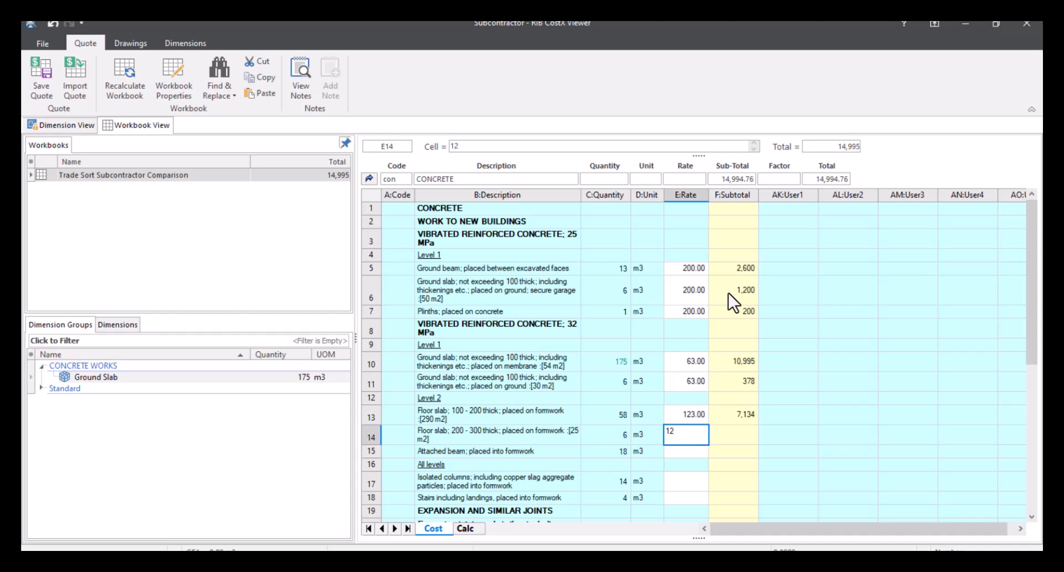
{"action": "type", "text": "3"}
{"action": "key", "text": "Return"}
{"action": "type", "text": "123"}
{"action": "key", "text": "Return"}
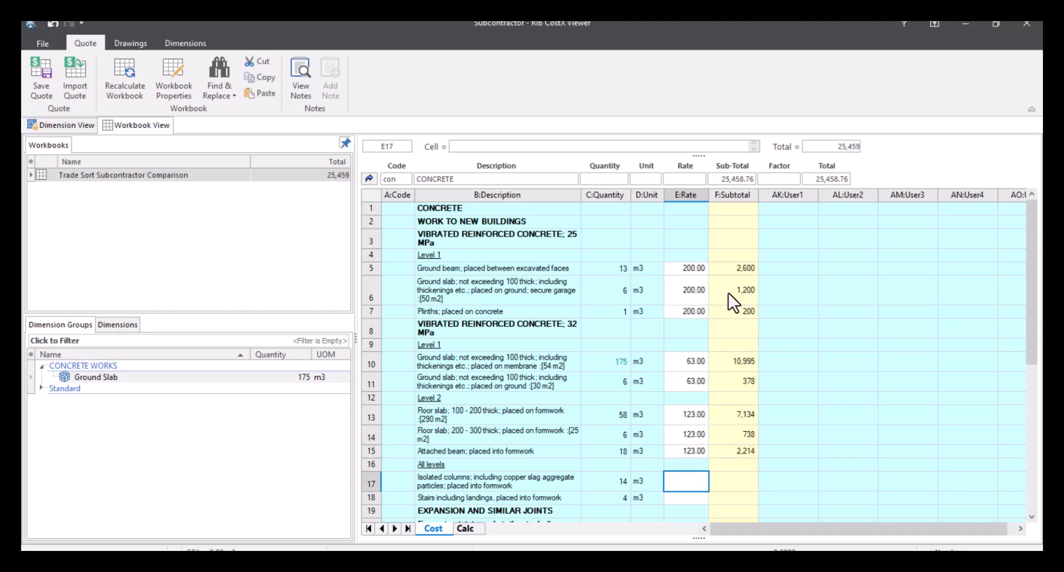
Set the isolated columns rate to 45 in E17 and the stairs rate to 52 in E18.
{"action": "type", "text": "45"}
{"action": "key", "text": "Return"}
{"action": "type", "text": "52"}
{"action": "key", "text": "Return"}
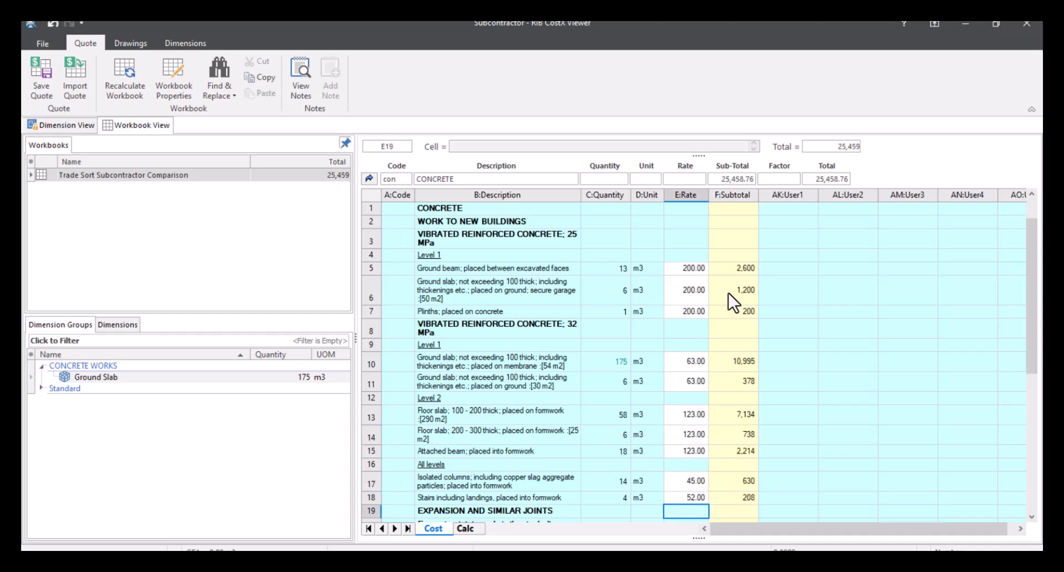
Set the dowel joint rates to 65 and 32, the sawn contraction joint to 123 and the pavement junction joint to 269.
{"action": "key", "text": "Return"}
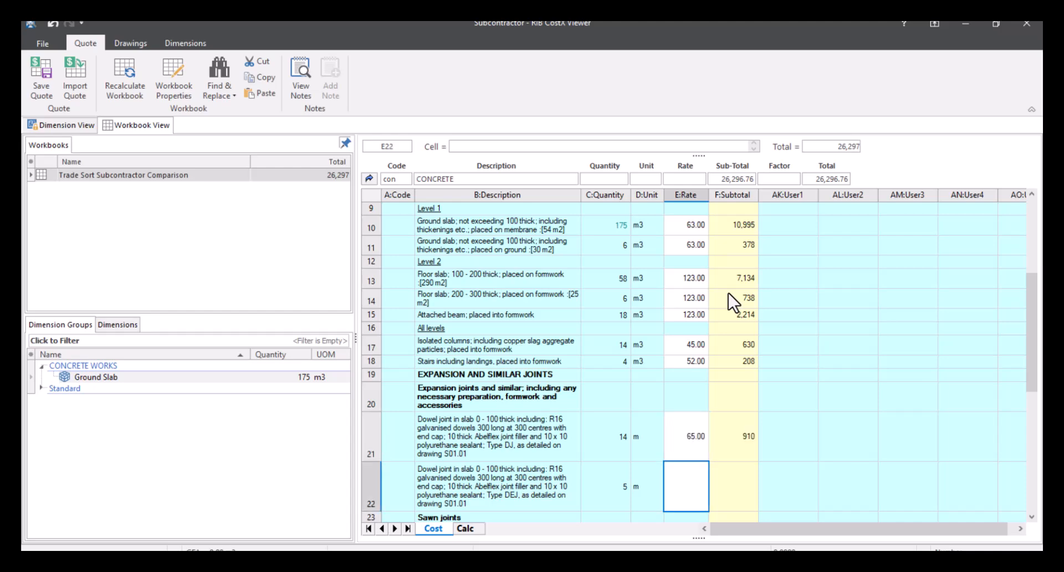
{"action": "type", "text": "32"}
{"action": "key", "text": "Return"}
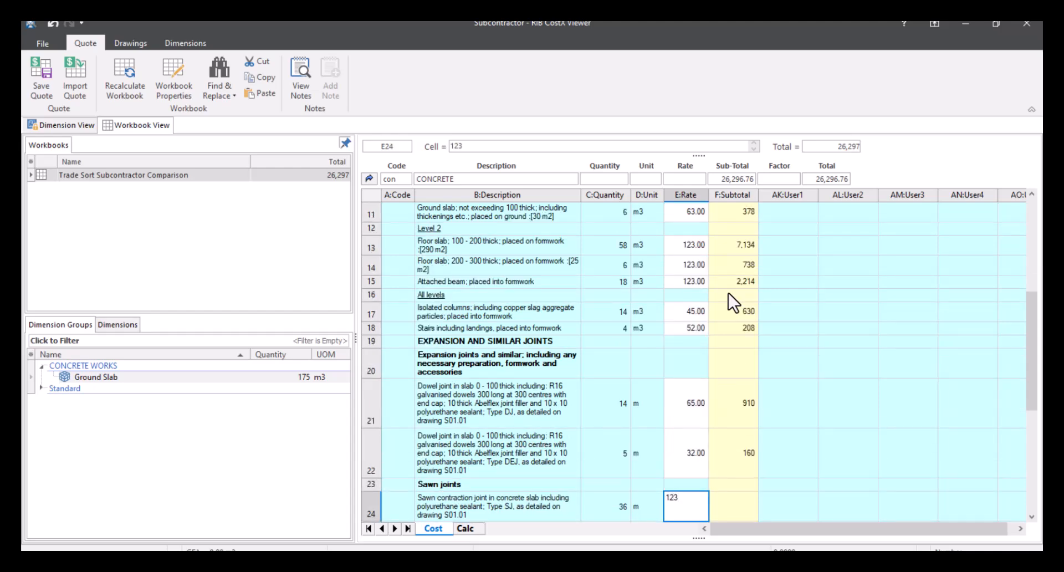
{"action": "key", "text": "Return"}
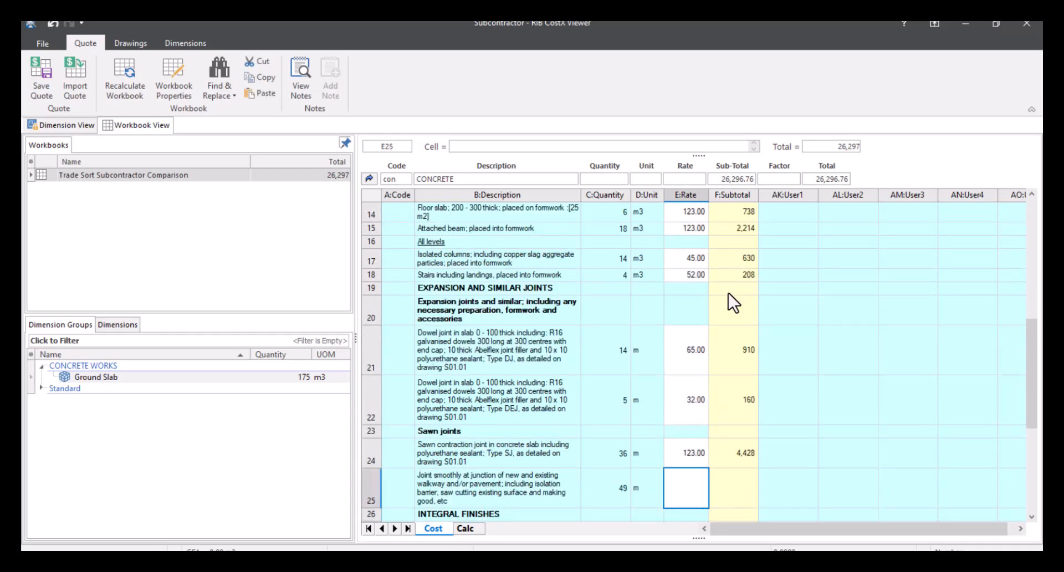
{"action": "type", "text": "269"}
{"action": "key", "text": "Return"}
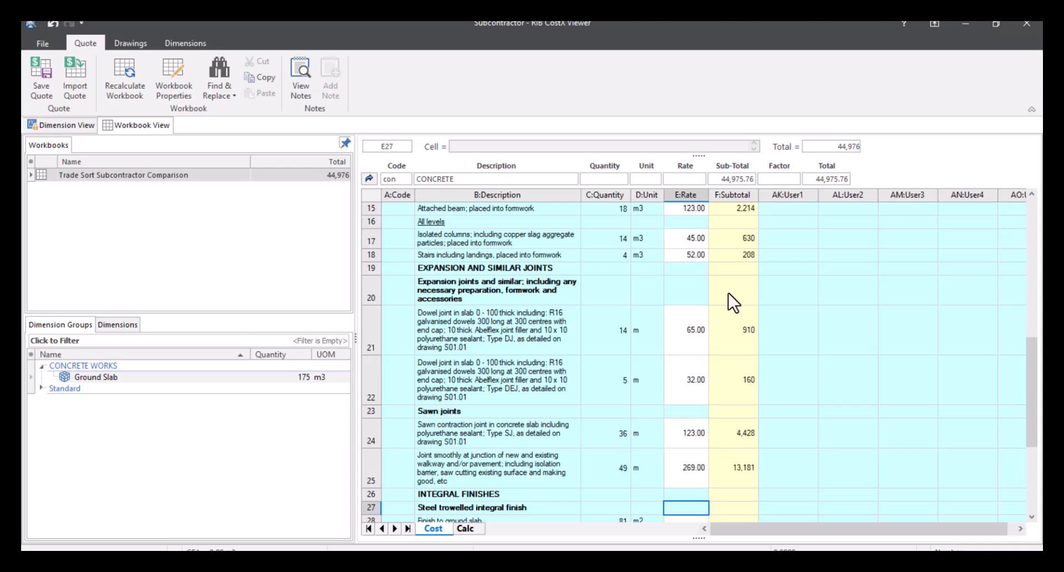
Set the steel trowelled finish rates to 96 for ground slab and secure garage, and 52 for refuse enclosure and floor slab.
{"action": "type", "text": "96"}
{"action": "key", "text": "Return"}
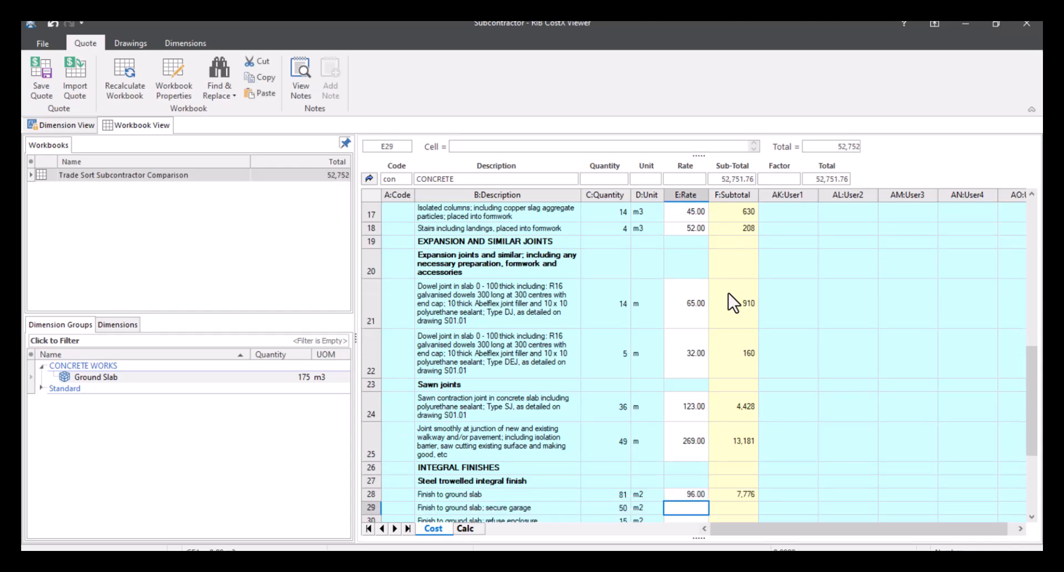
{"action": "type", "text": "96"}
{"action": "key", "text": "Return"}
{"action": "type", "text": "52"}
{"action": "key", "text": "Return"}
{"action": "type", "text": "52"}
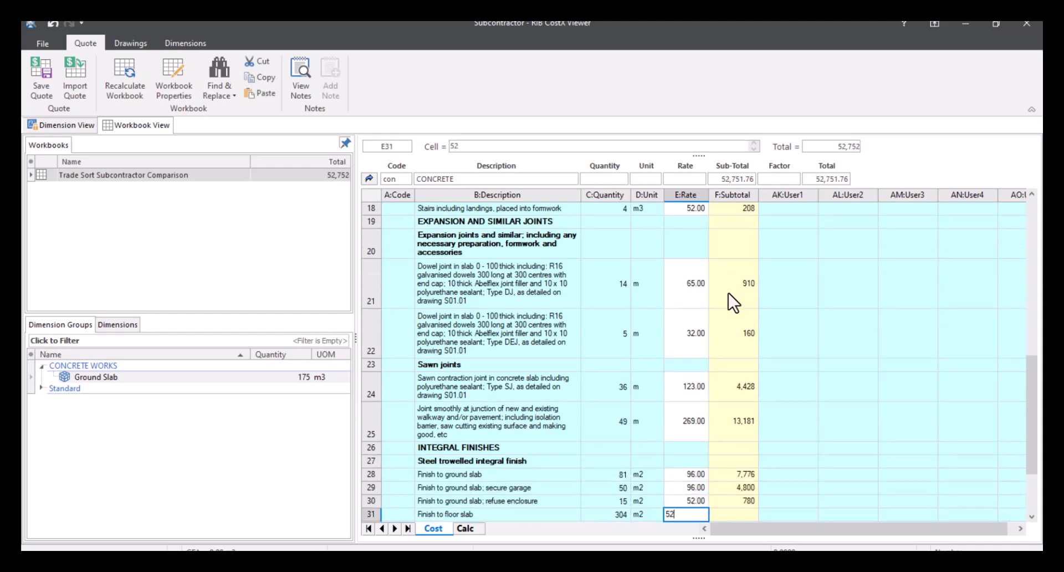
{"action": "key", "text": "Return"}
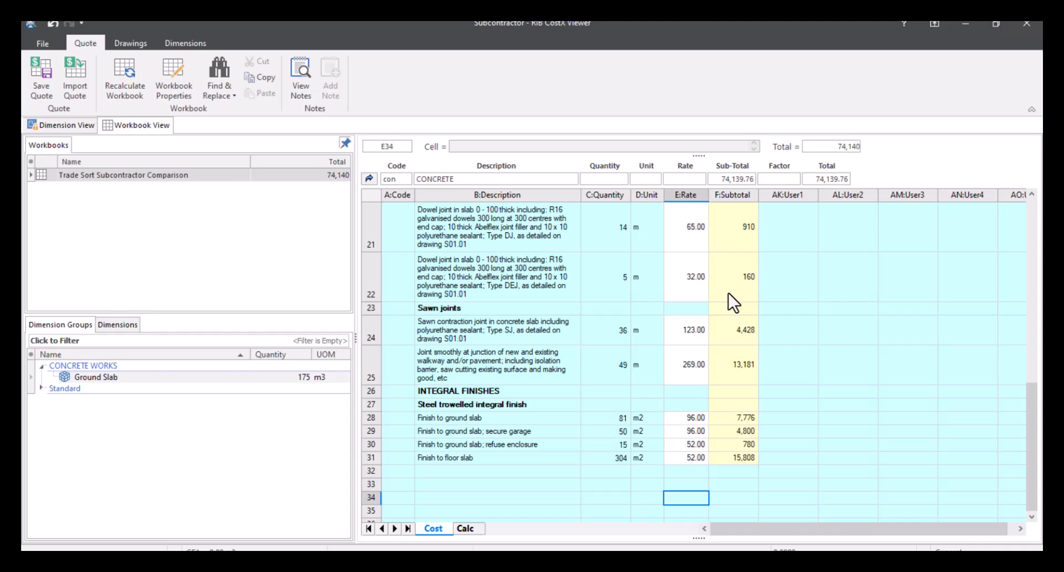
Add the note "Prov Sum" to the ground beam subtotal in cell F5.
{"action": "scroll", "coordinate": [709, 450], "scroll_direction": "up", "scroll_amount": 6}
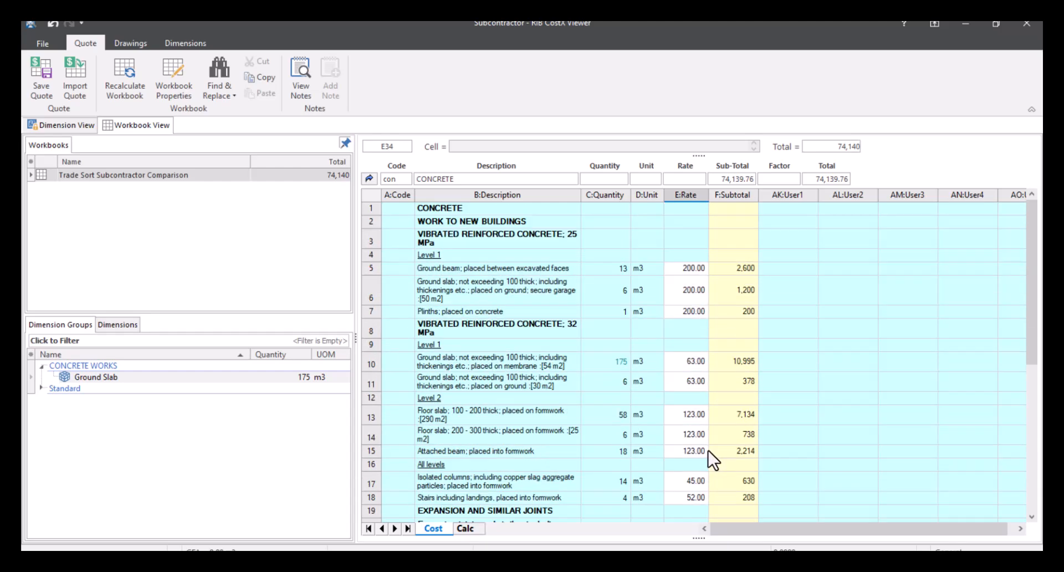
{"action": "left_click", "coordinate": [739, 269]}
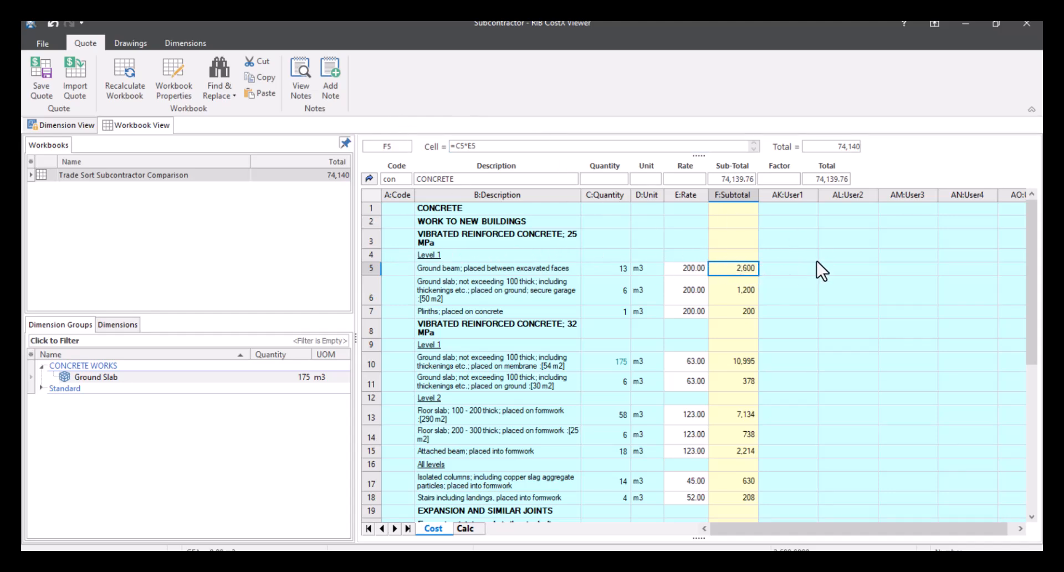
{"action": "left_click", "coordinate": [334, 89]}
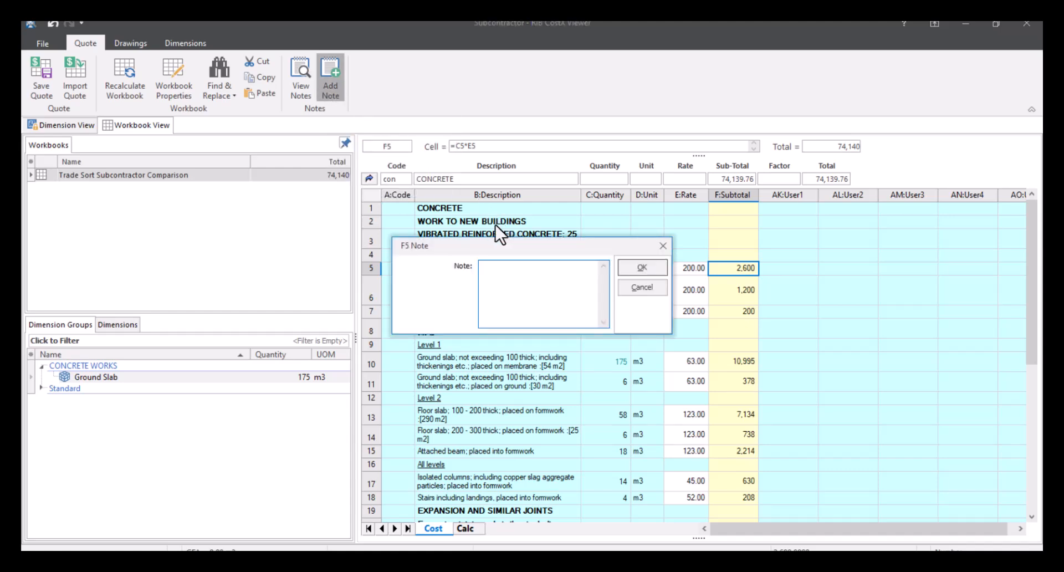
{"action": "type", "text": "Prov Sum"}
{"action": "left_click", "coordinate": [634, 267]}
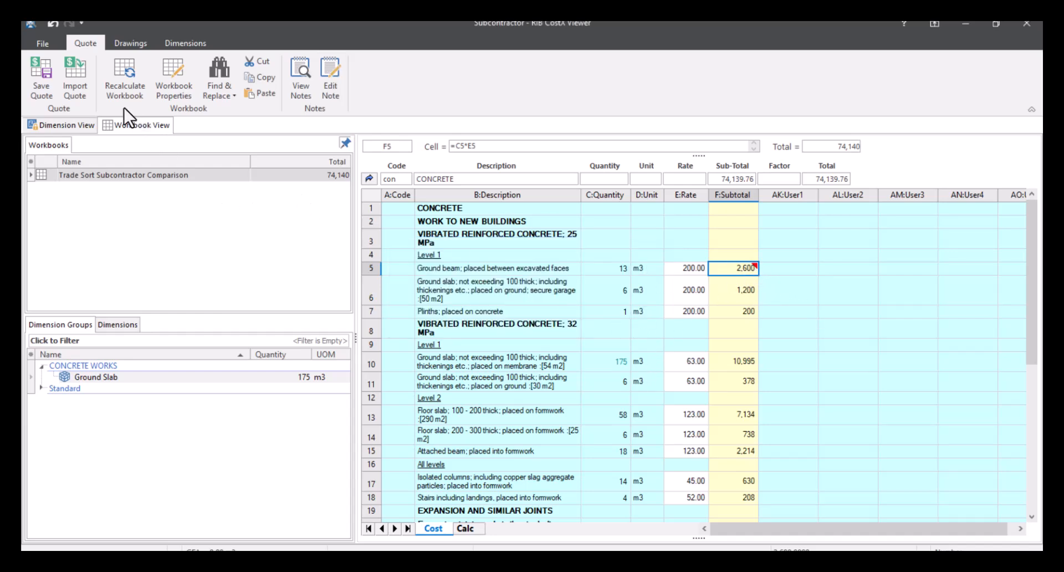
Save the tender quote for company A1 Concrete with reference 26.08.25 and date 26/08/2025 to the Desktop as Quote - A1 Concrete - 2025-08-26 - 26.08.25.
{"action": "left_click", "coordinate": [41, 75]}
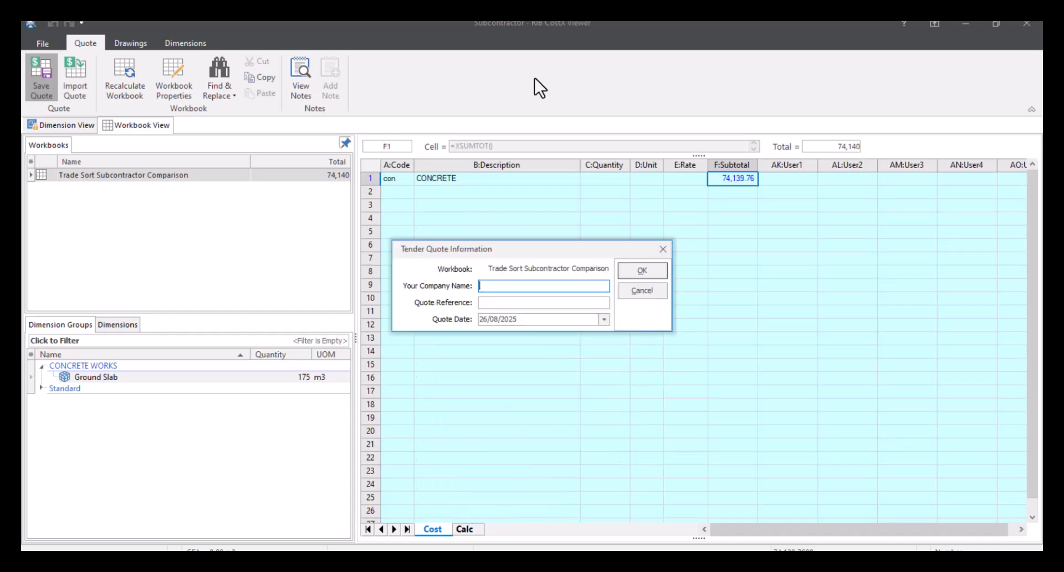
{"action": "left_click", "coordinate": [531, 302]}
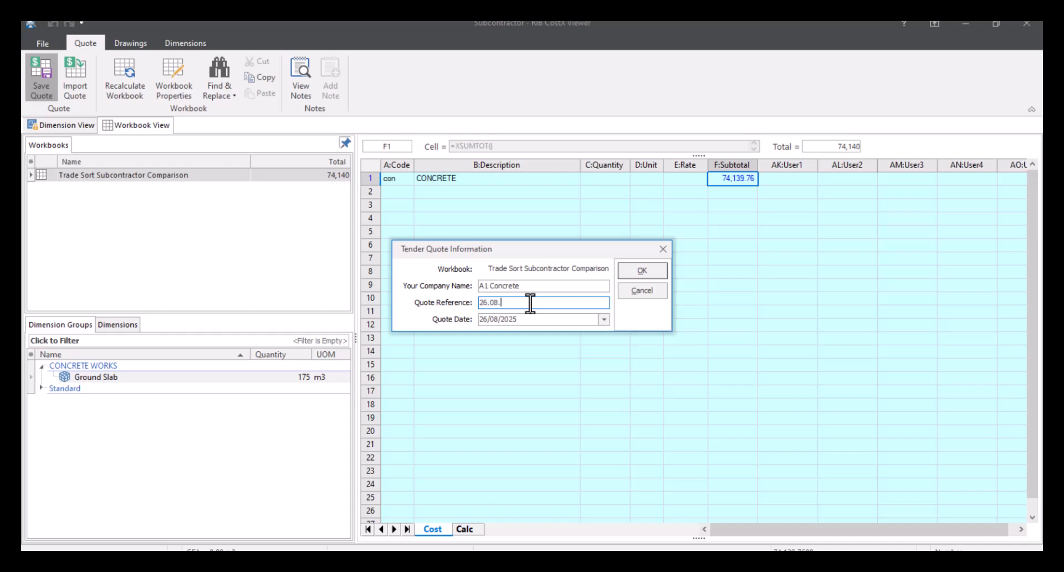
{"action": "left_click", "coordinate": [603, 320]}
{"action": "left_click", "coordinate": [603, 320]}
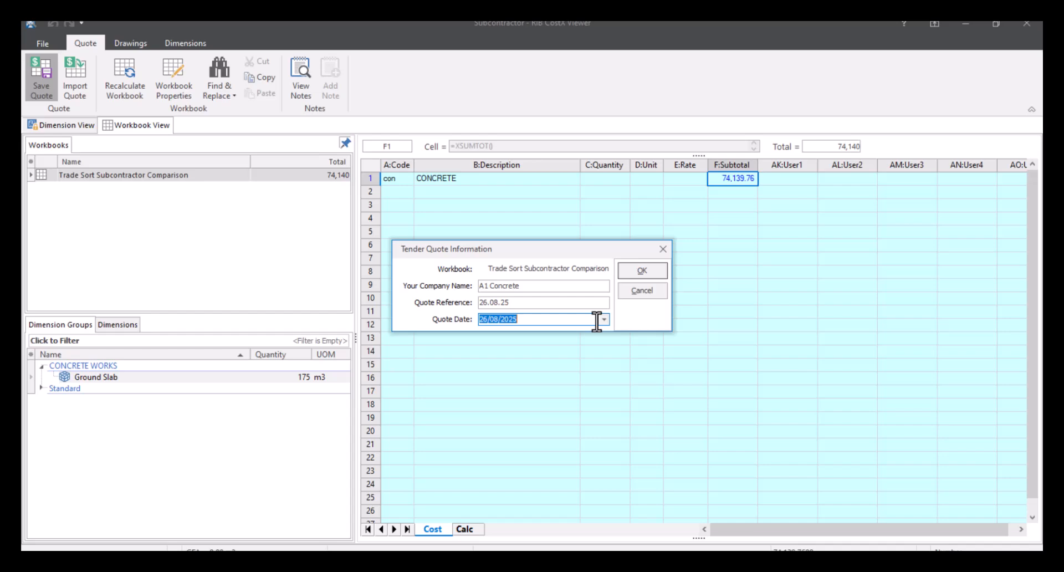
{"action": "left_click", "coordinate": [642, 272]}
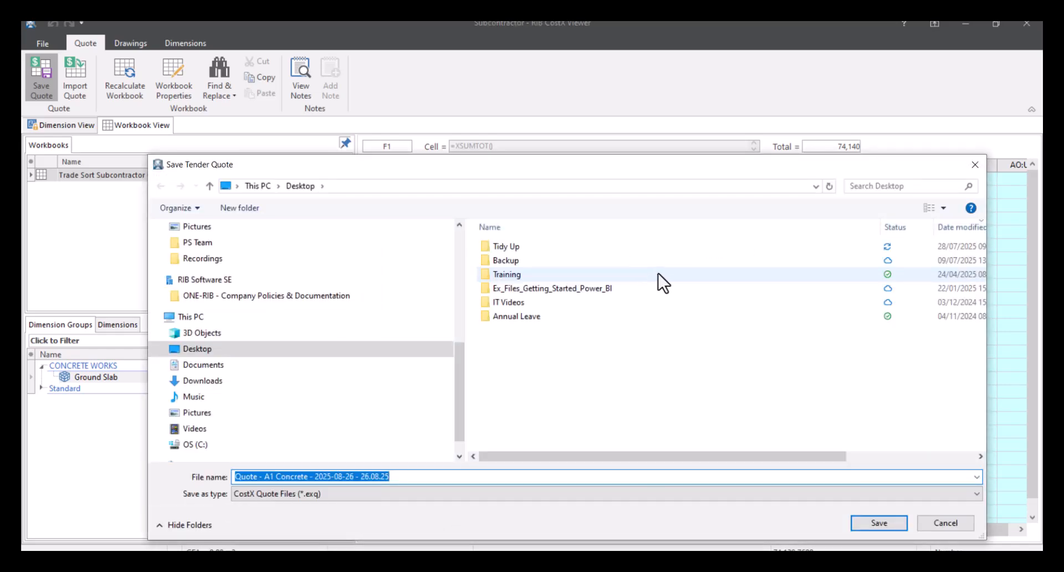
{"action": "left_click", "coordinate": [880, 527]}
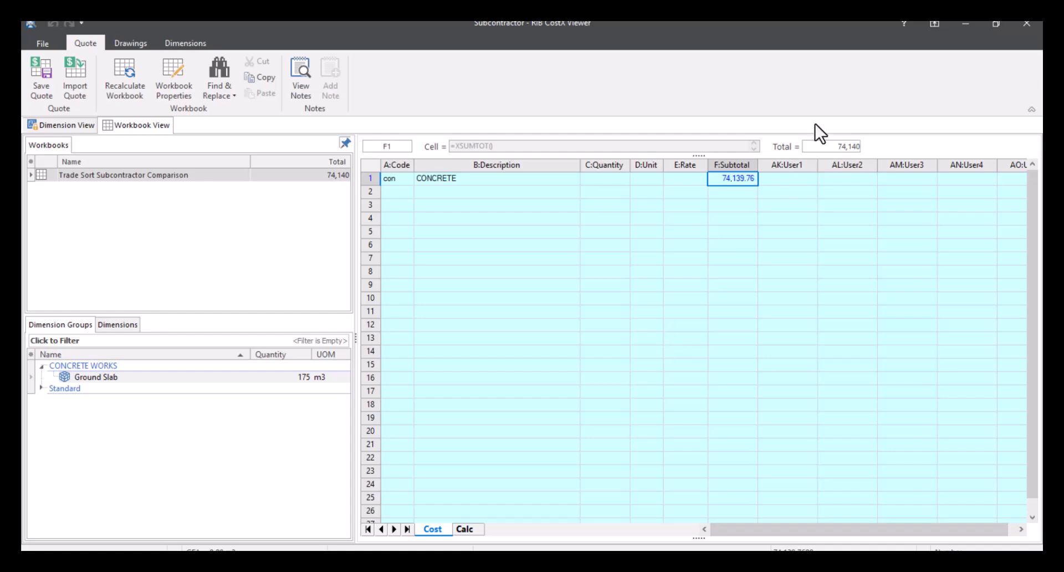
Switch from CostX Viewer to CostX and import Quote - A1 Concrete - 2025-08-26 - 26.08.25 from the Desktop for subcontractor A1 Concrete on the CONCRETE trade.
{"action": "left_click", "coordinate": [1028, 24]}
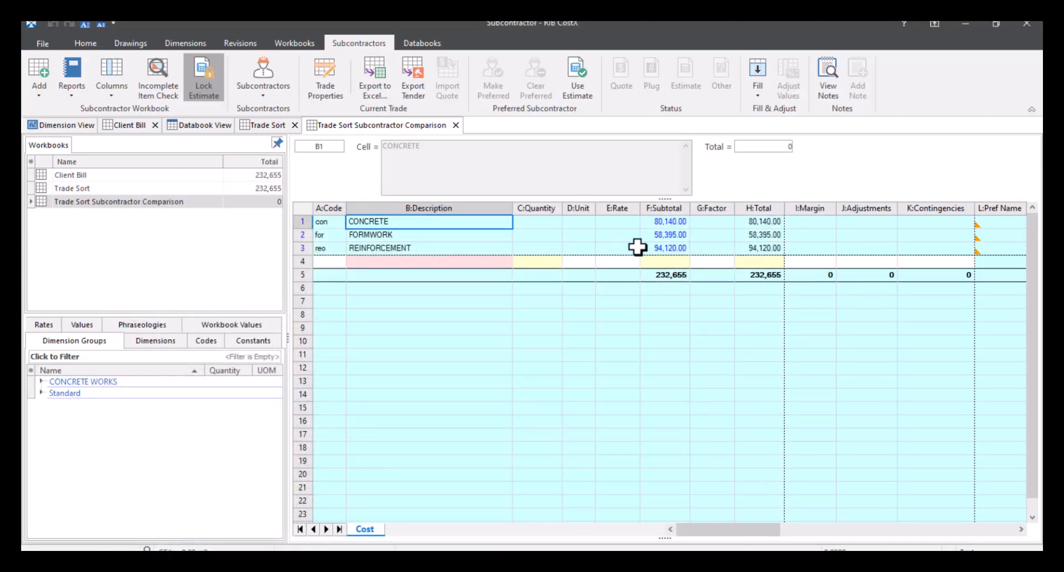
{"action": "left_click_drag", "start_coordinate": [690, 530], "coordinate": [810, 540]}
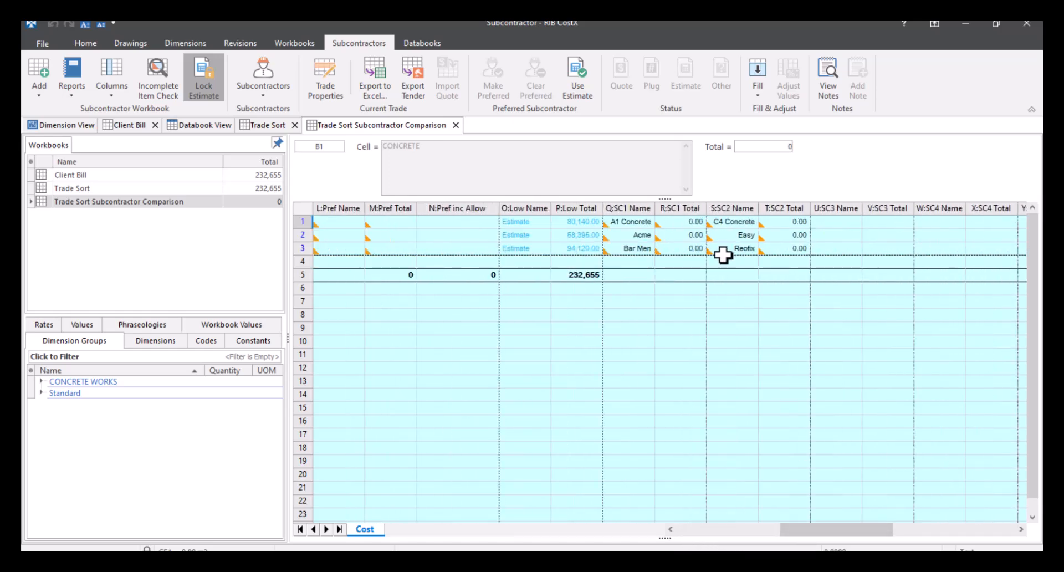
{"action": "left_click", "coordinate": [641, 222]}
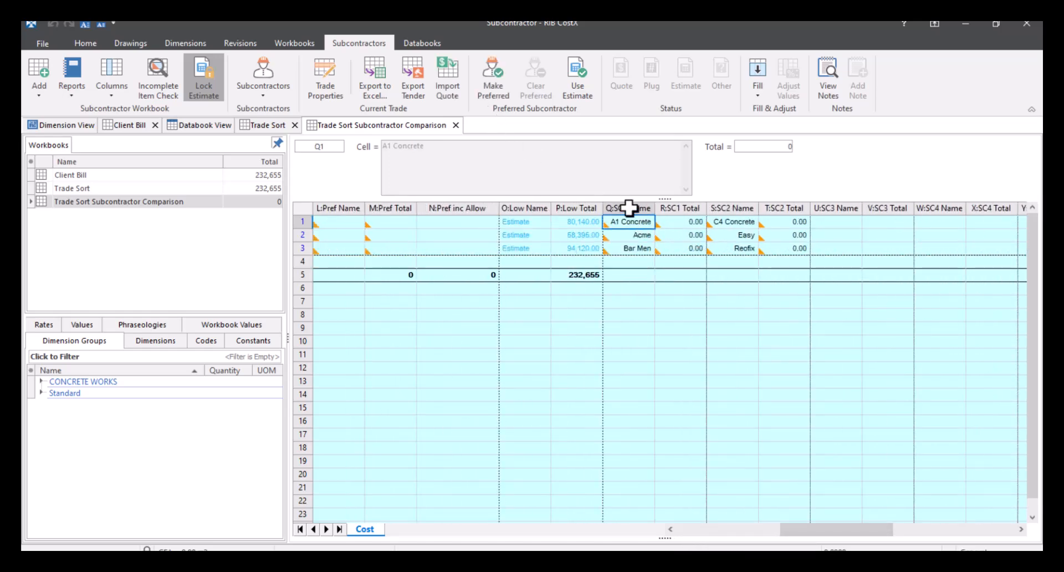
{"action": "left_click", "coordinate": [452, 77]}
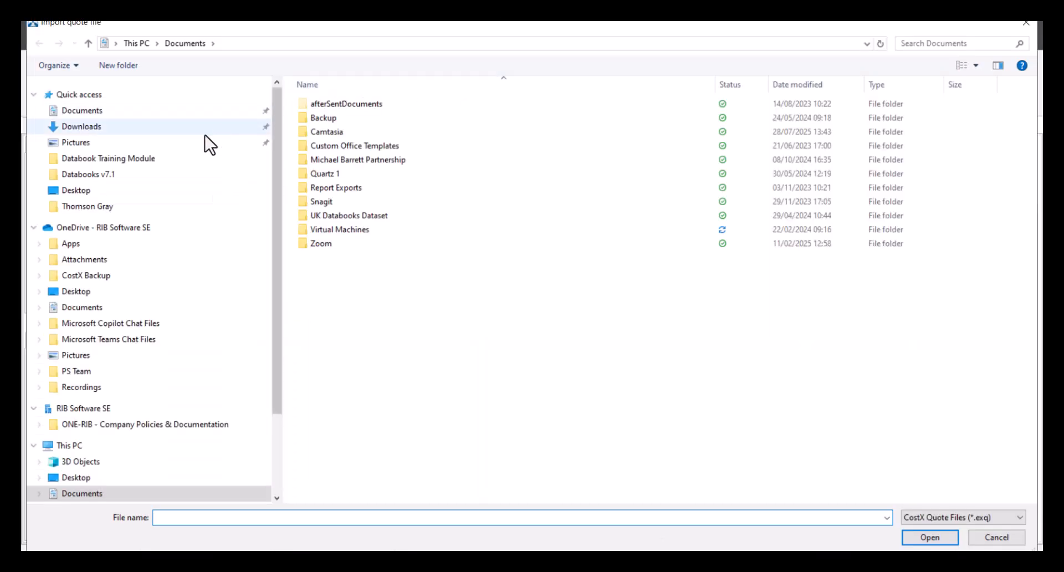
{"action": "left_click", "coordinate": [147, 191]}
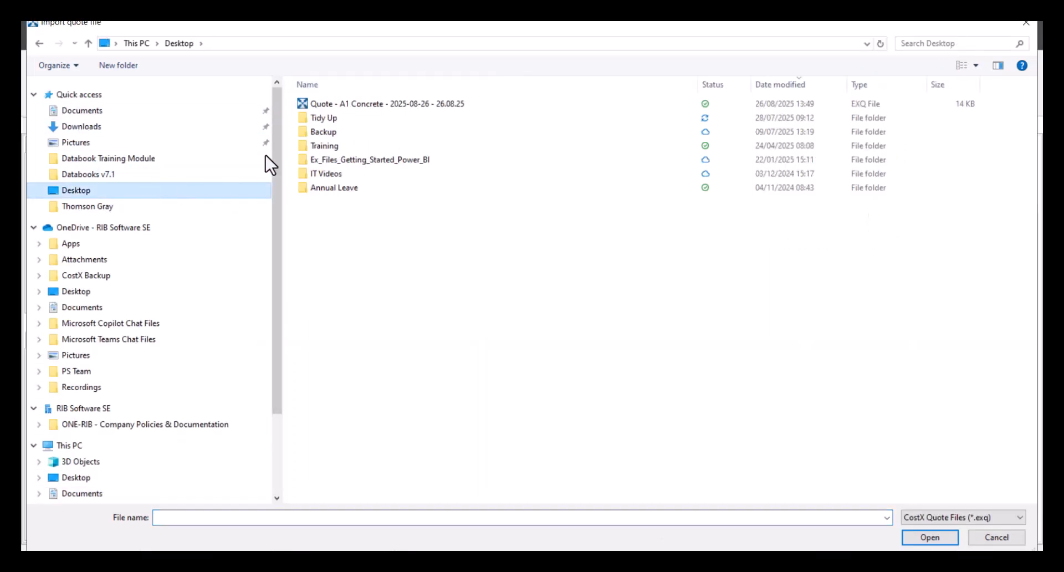
{"action": "left_click", "coordinate": [343, 105]}
{"action": "left_click", "coordinate": [942, 537]}
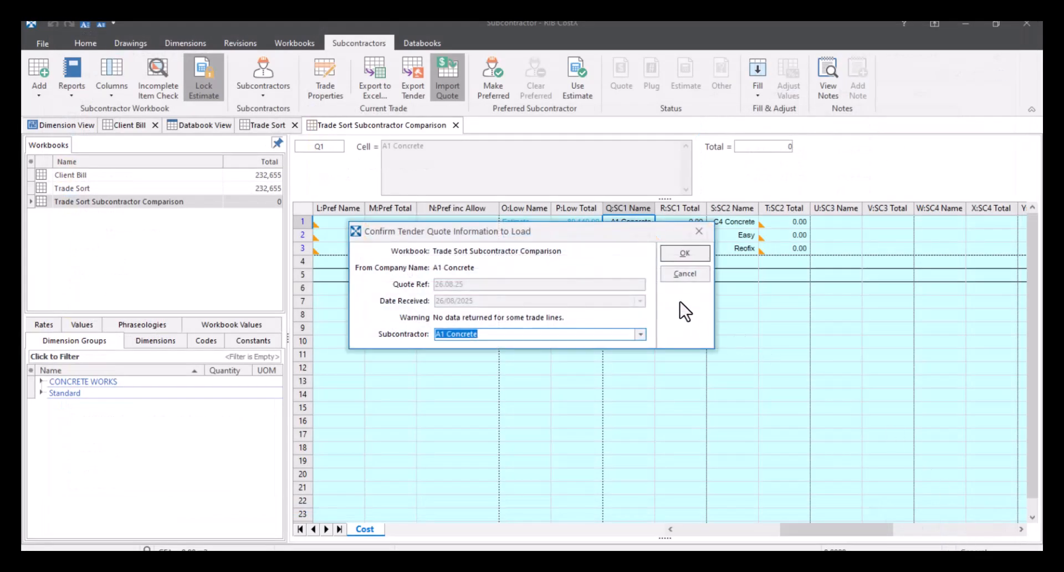
{"action": "left_click", "coordinate": [640, 335]}
{"action": "left_click", "coordinate": [639, 335]}
{"action": "left_click", "coordinate": [685, 253]}
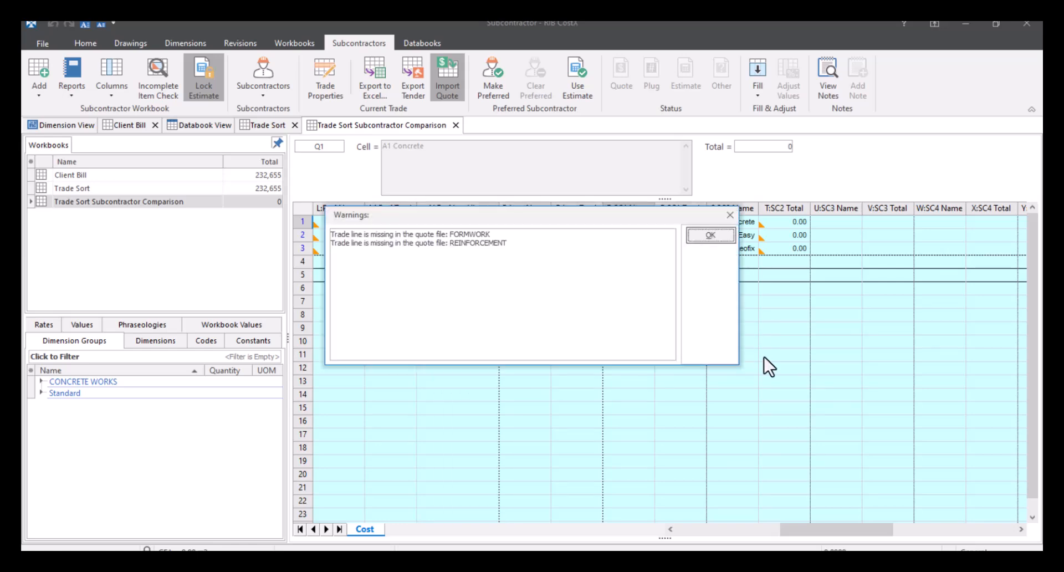
{"action": "left_click", "coordinate": [708, 236]}
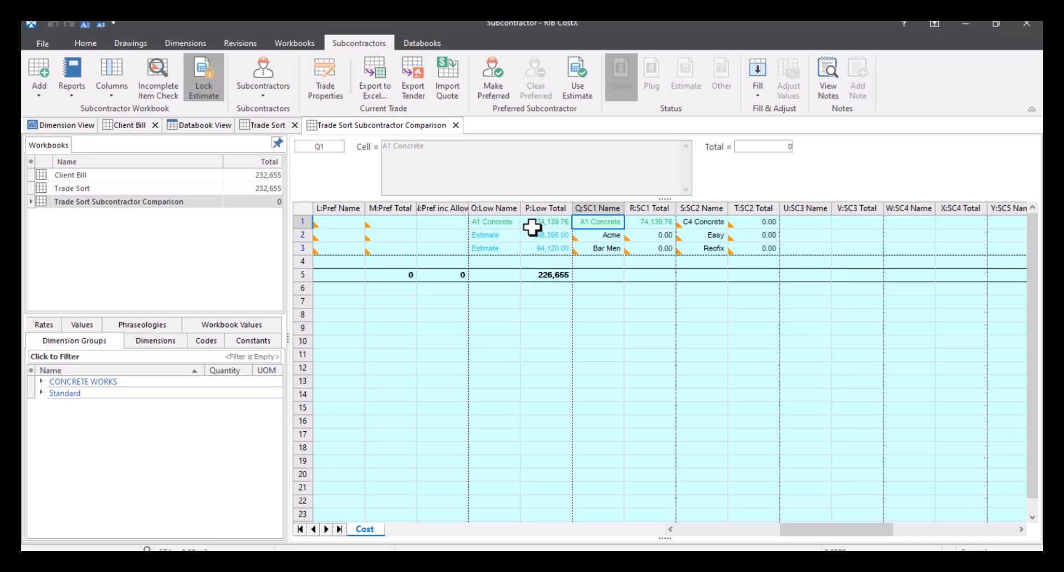
Open the CONCRETE trade's item breakdown and review A1 Concrete's imported rates and totals down to the total row.
{"action": "left_click_drag", "start_coordinate": [814, 530], "coordinate": [714, 530]}
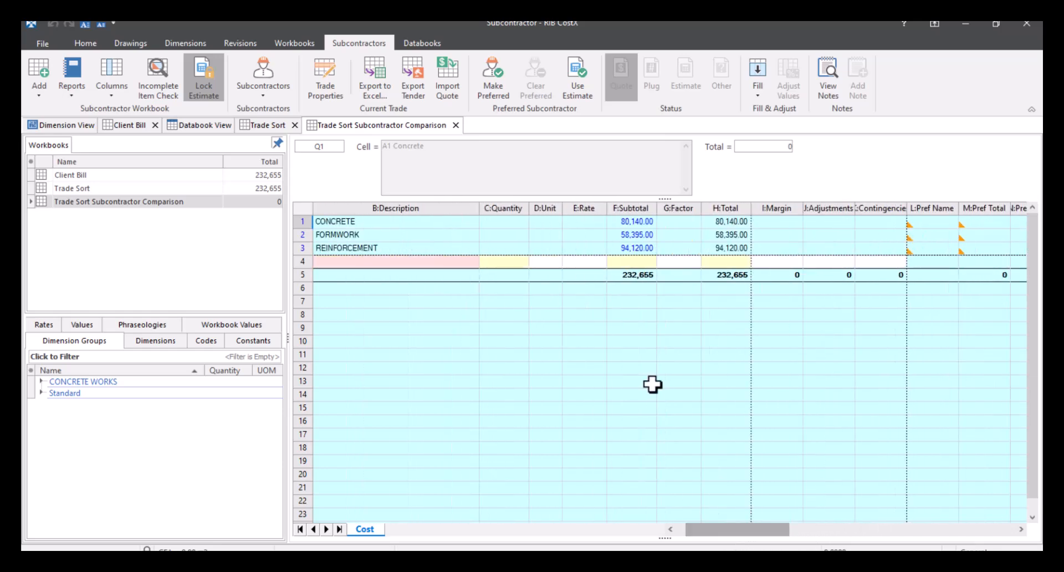
{"action": "left_click", "coordinate": [635, 222]}
{"action": "double_click", "coordinate": [642, 226]}
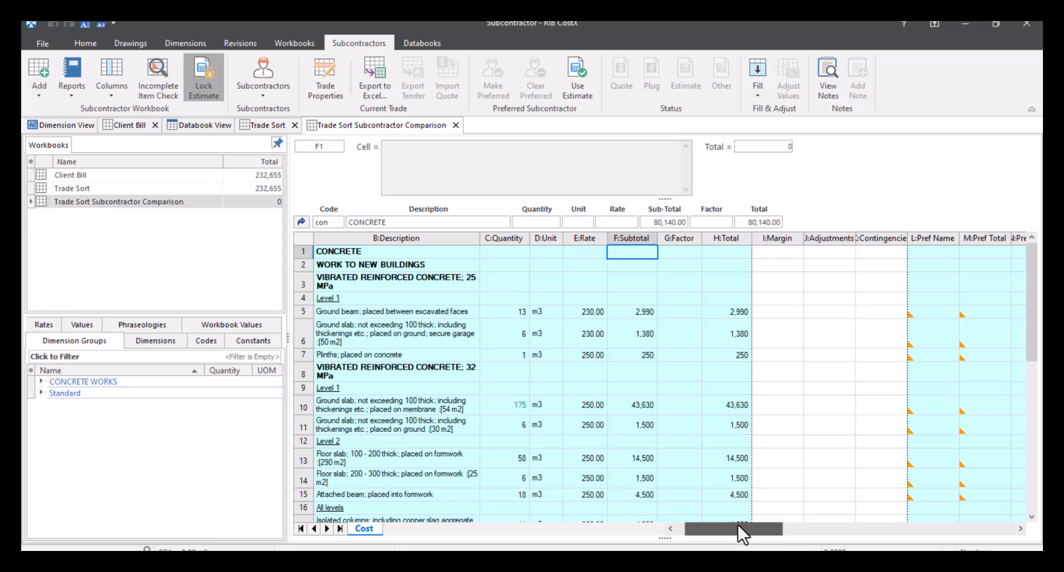
{"action": "left_click_drag", "start_coordinate": [744, 530], "coordinate": [833, 513]}
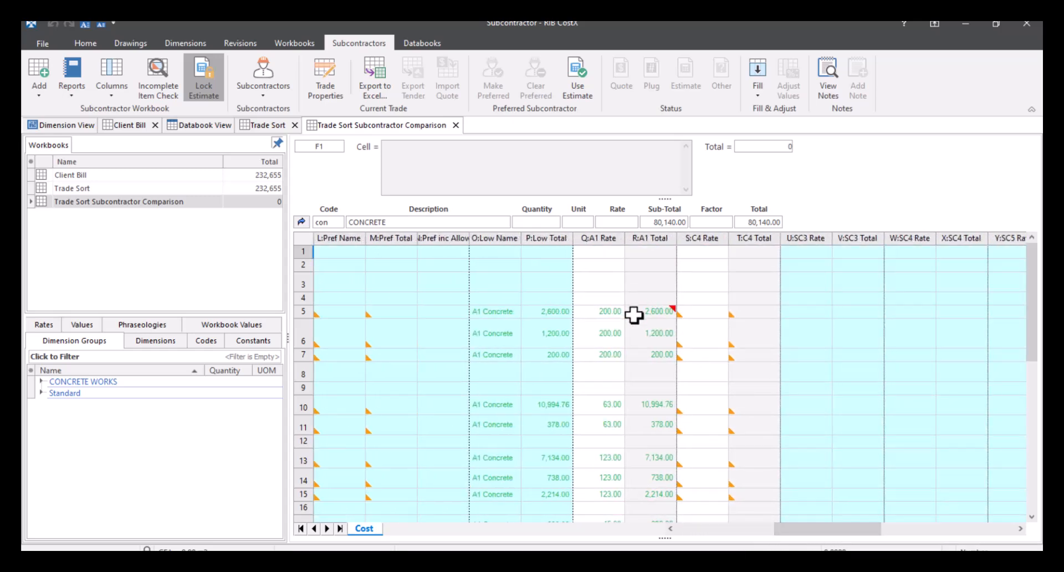
{"action": "scroll", "coordinate": [621, 320], "scroll_direction": "down", "scroll_amount": 3}
{"action": "scroll", "coordinate": [601, 345], "scroll_direction": "down", "scroll_amount": 5}
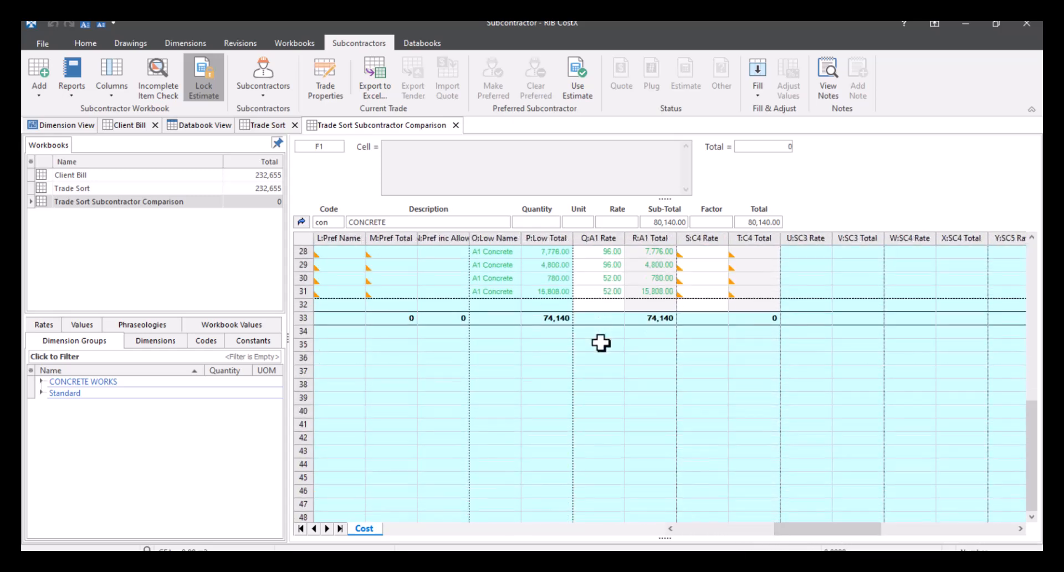
{"action": "scroll", "coordinate": [601, 345], "scroll_direction": "up", "scroll_amount": 8}
{"action": "scroll", "coordinate": [604, 344], "scroll_direction": "up", "scroll_amount": 1}
View the note attached to A1 Concrete's ground beam total in cell R5, and close the notes list.
{"action": "left_click", "coordinate": [648, 312]}
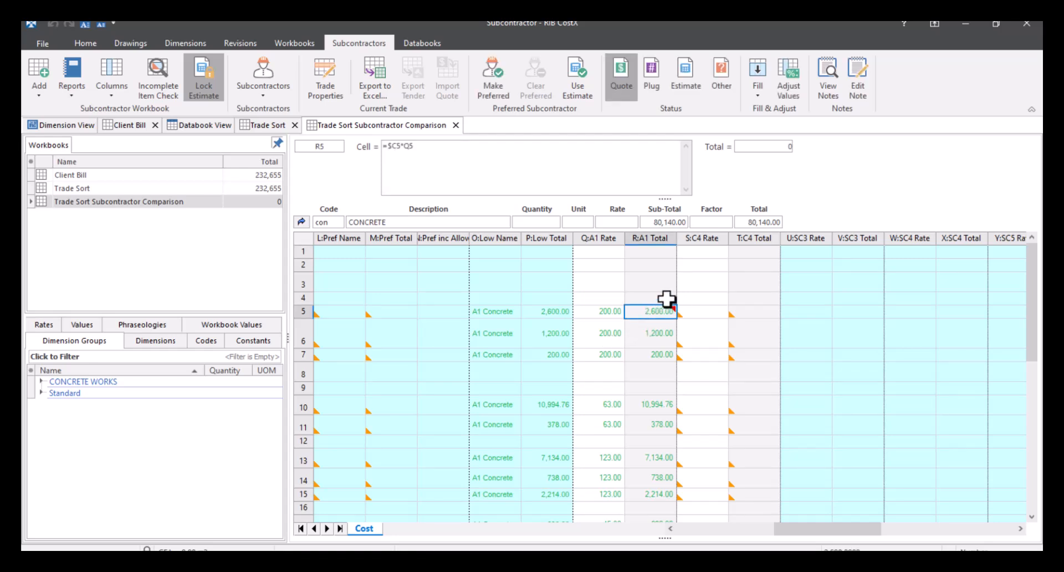
{"action": "left_click", "coordinate": [826, 78]}
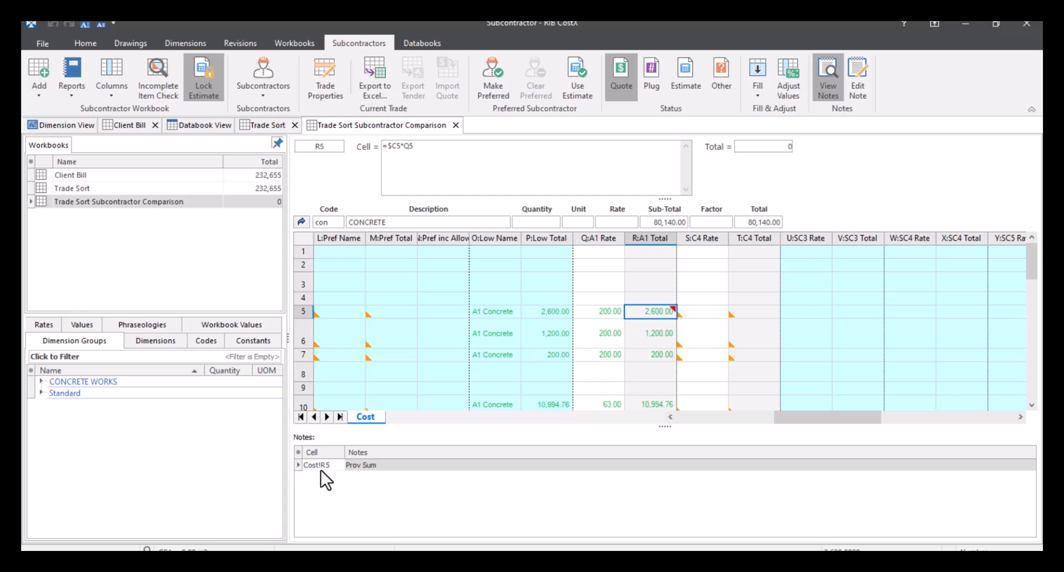
{"action": "left_click", "coordinate": [360, 467]}
{"action": "left_click", "coordinate": [825, 82]}
Examine the CONCRETE trade's estimate items down to the blank description row 32, and compare them with the subcontractor columns.
{"action": "left_click_drag", "start_coordinate": [831, 531], "coordinate": [712, 531]}
{"action": "scroll", "coordinate": [673, 442], "scroll_direction": "down", "scroll_amount": 10}
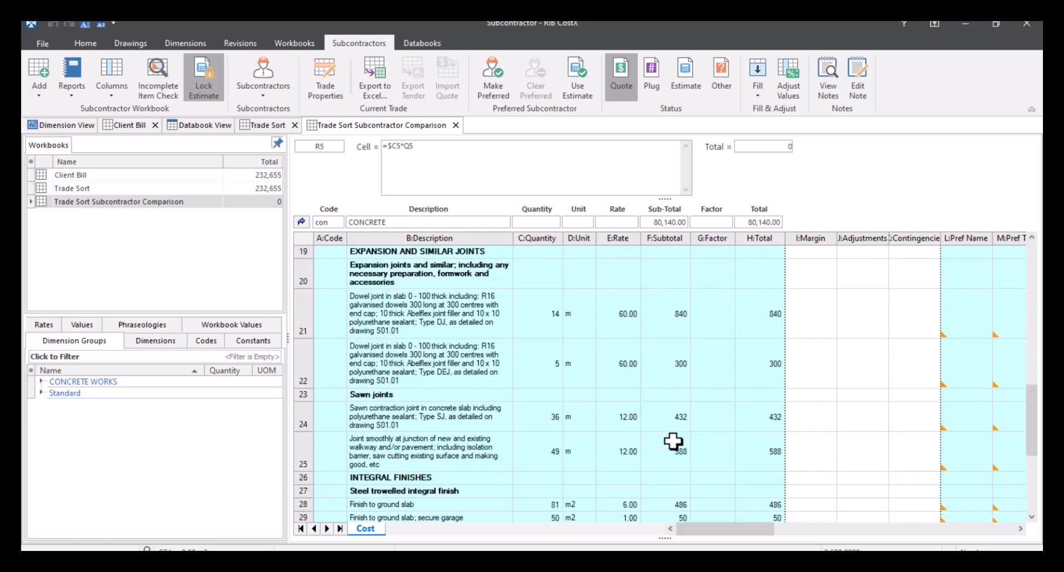
{"action": "scroll", "coordinate": [632, 433], "scroll_direction": "up", "scroll_amount": 2}
{"action": "left_click", "coordinate": [443, 466]}
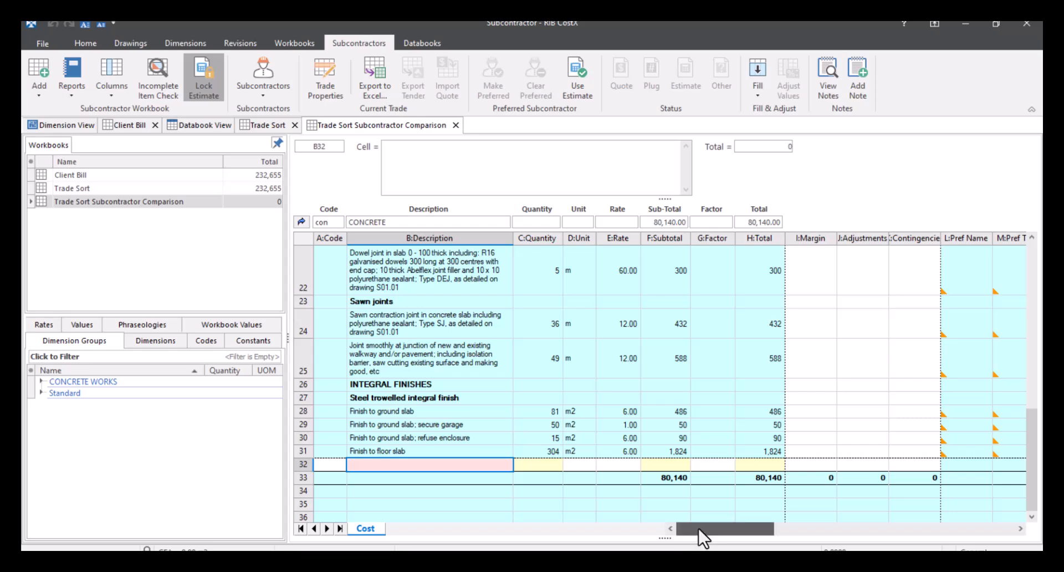
{"action": "left_click_drag", "start_coordinate": [701, 536], "coordinate": [781, 549]}
{"action": "scroll", "coordinate": [866, 434], "scroll_direction": "up", "scroll_amount": 6}
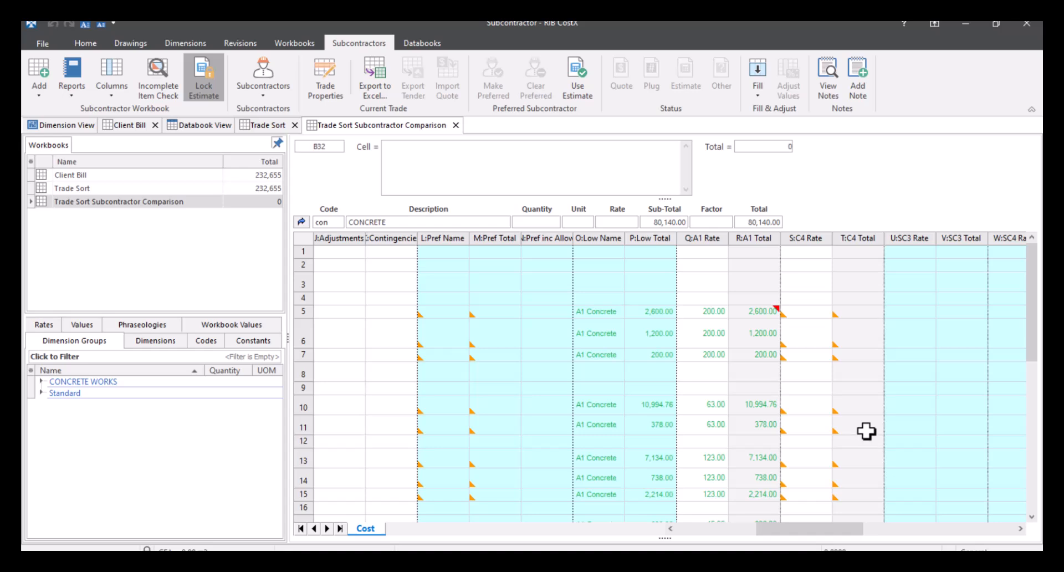
Return to the trade summary and fill C4 Concrete's CONCRETE total to a lump sum of 76,000 with status Quote.
{"action": "left_click", "coordinate": [300, 222]}
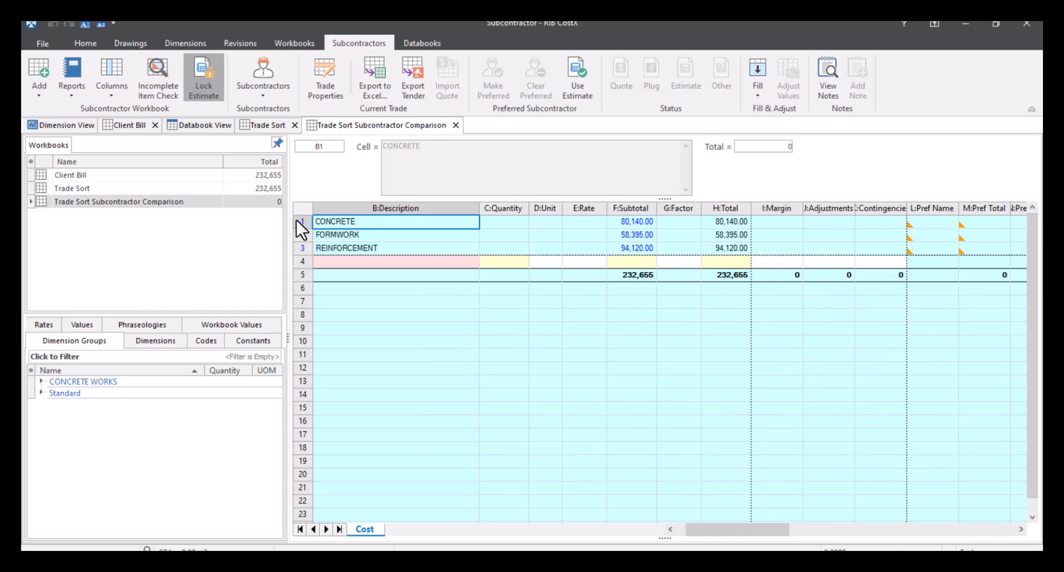
{"action": "left_click_drag", "start_coordinate": [689, 531], "coordinate": [779, 533]}
{"action": "left_click", "coordinate": [849, 223]}
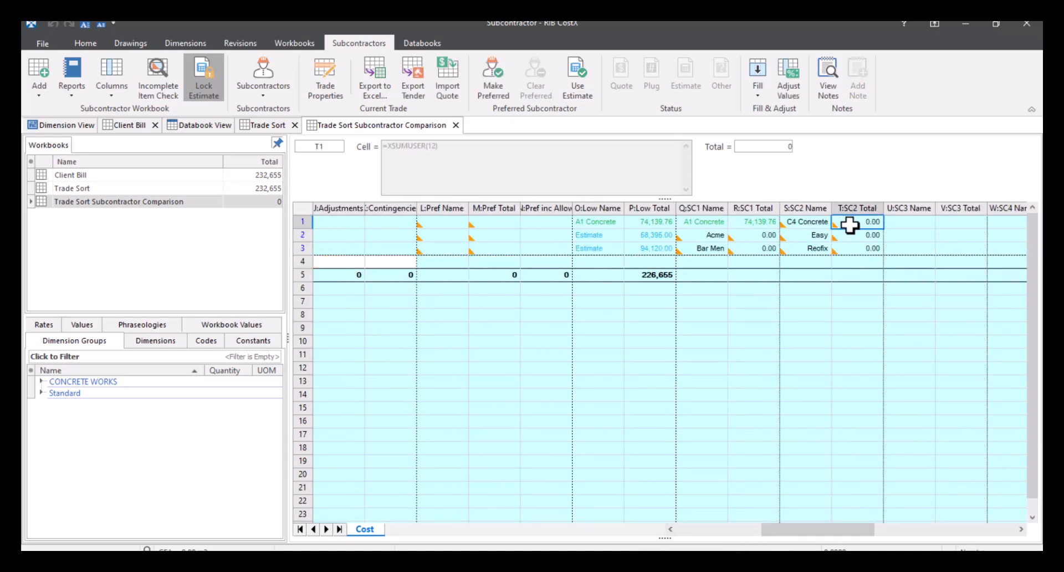
{"action": "left_click", "coordinate": [763, 96]}
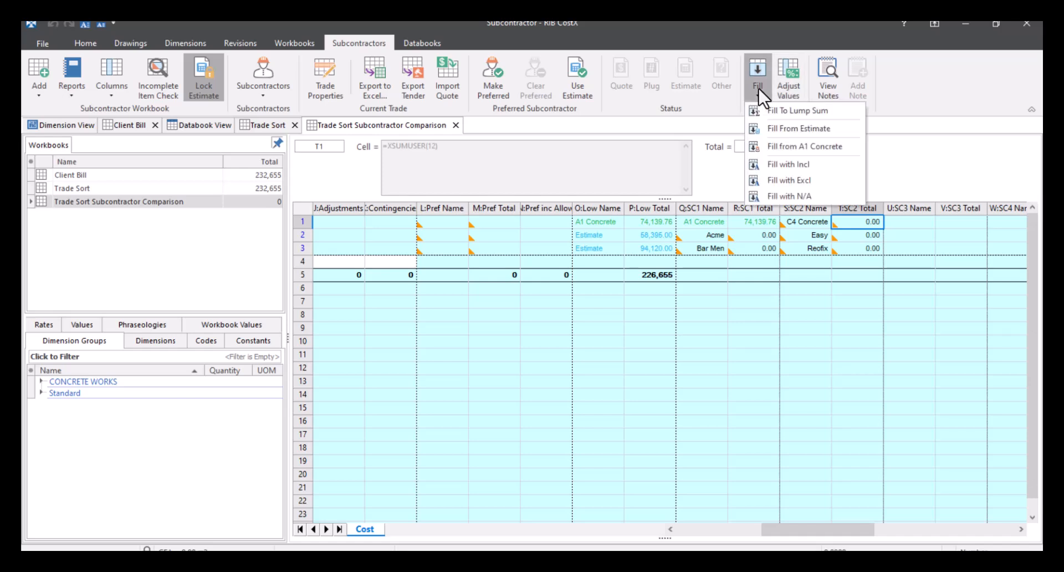
{"action": "left_click", "coordinate": [791, 111]}
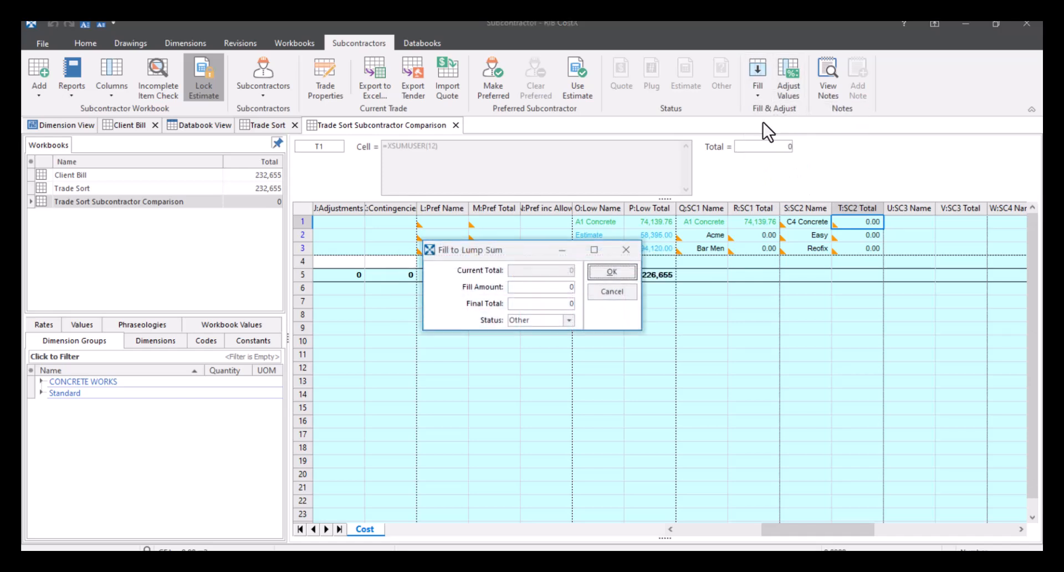
{"action": "left_click", "coordinate": [554, 287]}
{"action": "type", "text": "7600"}
{"action": "type", "text": "000"}
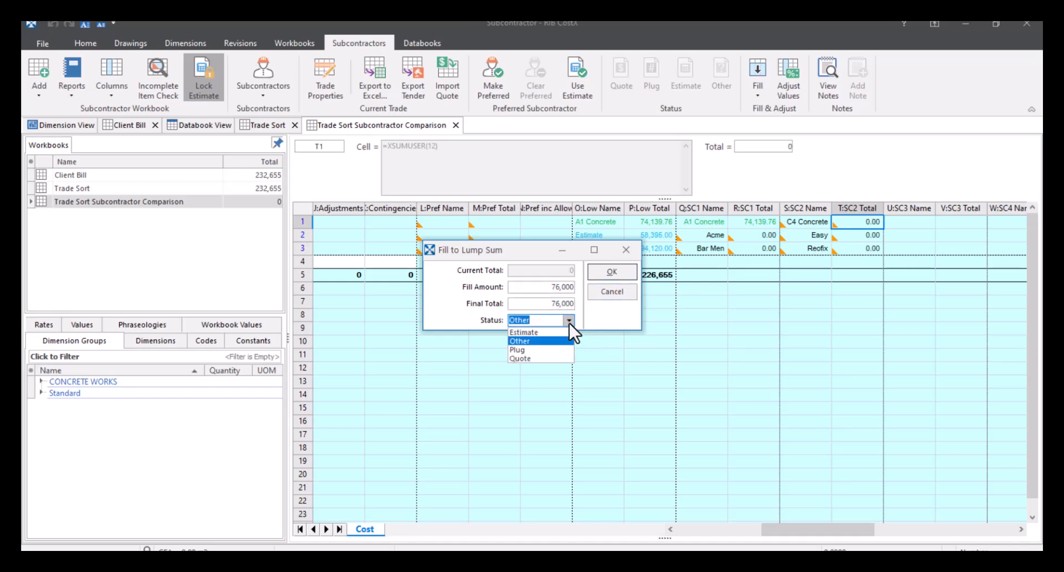
{"action": "left_click", "coordinate": [541, 359]}
{"action": "left_click", "coordinate": [620, 272]}
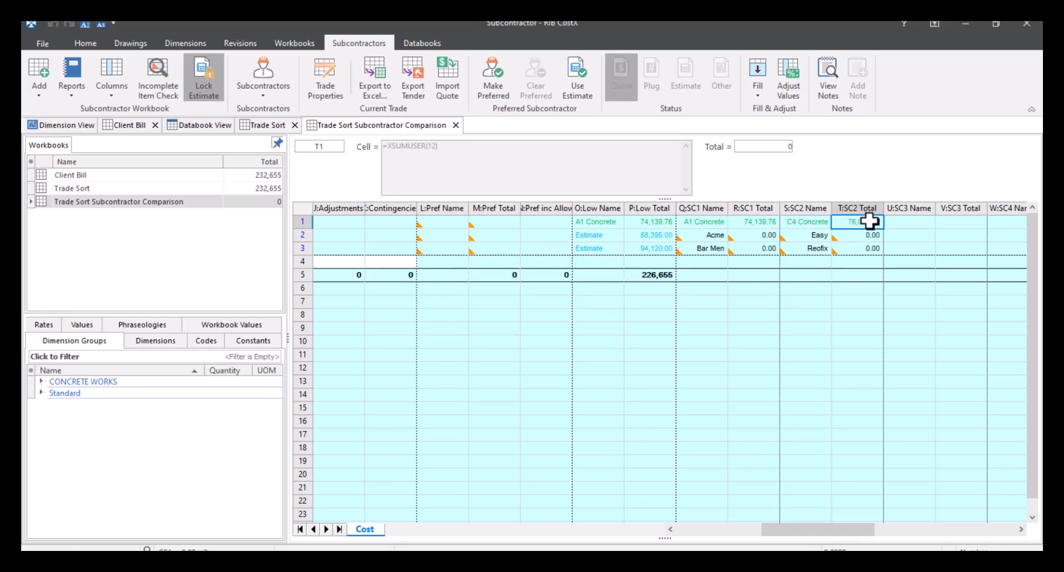
Open the CONCRETE breakdown from C4 Concrete's total and inspect how the lump sum is spread across the item rates.
{"action": "double_click", "coordinate": [869, 222]}
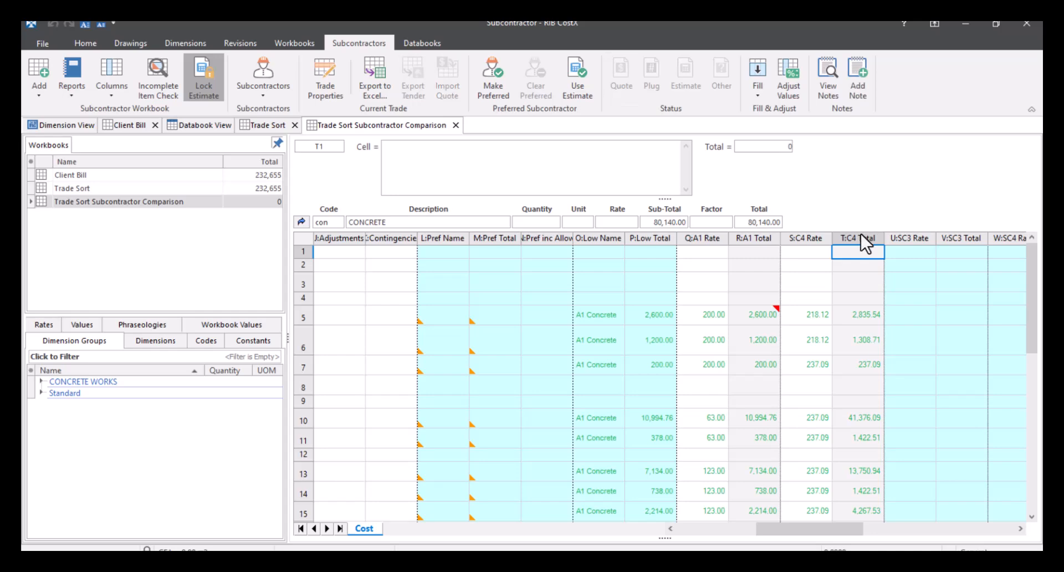
{"action": "left_click", "coordinate": [806, 316]}
{"action": "left_click", "coordinate": [808, 340]}
{"action": "left_click", "coordinate": [808, 364]}
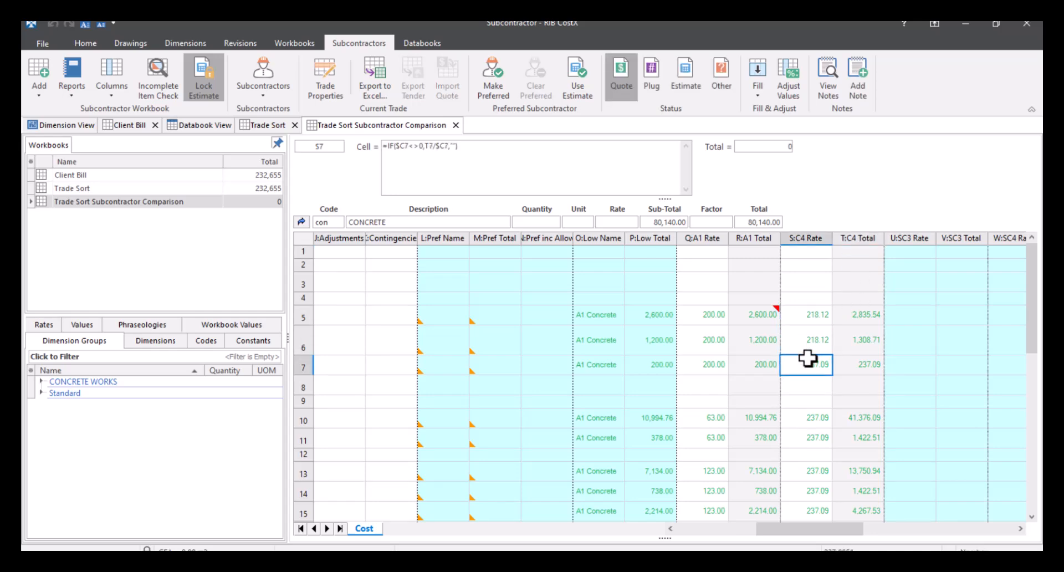
{"action": "left_click", "coordinate": [797, 417]}
{"action": "left_click", "coordinate": [807, 437]}
{"action": "scroll", "coordinate": [808, 435], "scroll_direction": "down", "scroll_amount": 3}
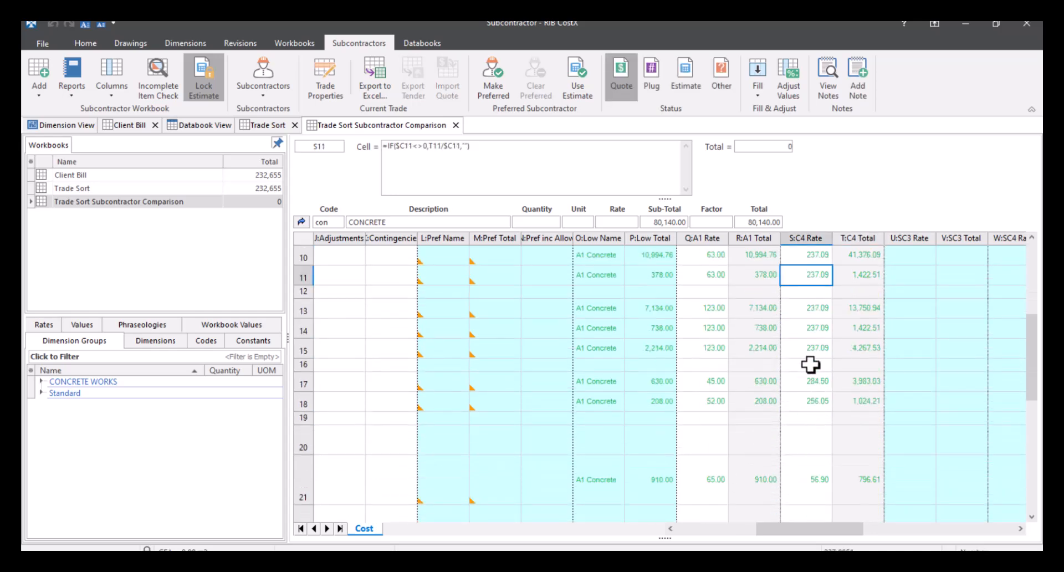
{"action": "left_click", "coordinate": [804, 306]}
{"action": "left_click", "coordinate": [801, 329]}
{"action": "left_click", "coordinate": [800, 349]}
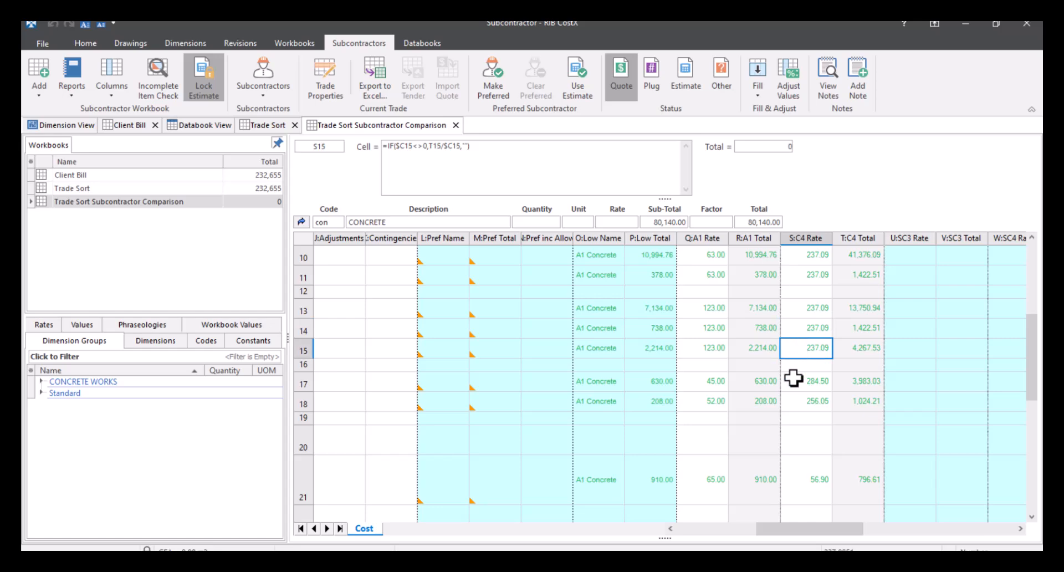
{"action": "left_click", "coordinate": [799, 382]}
{"action": "left_click", "coordinate": [798, 397]}
{"action": "left_click", "coordinate": [809, 475]}
{"action": "scroll", "coordinate": [810, 451], "scroll_direction": "down", "scroll_amount": 5}
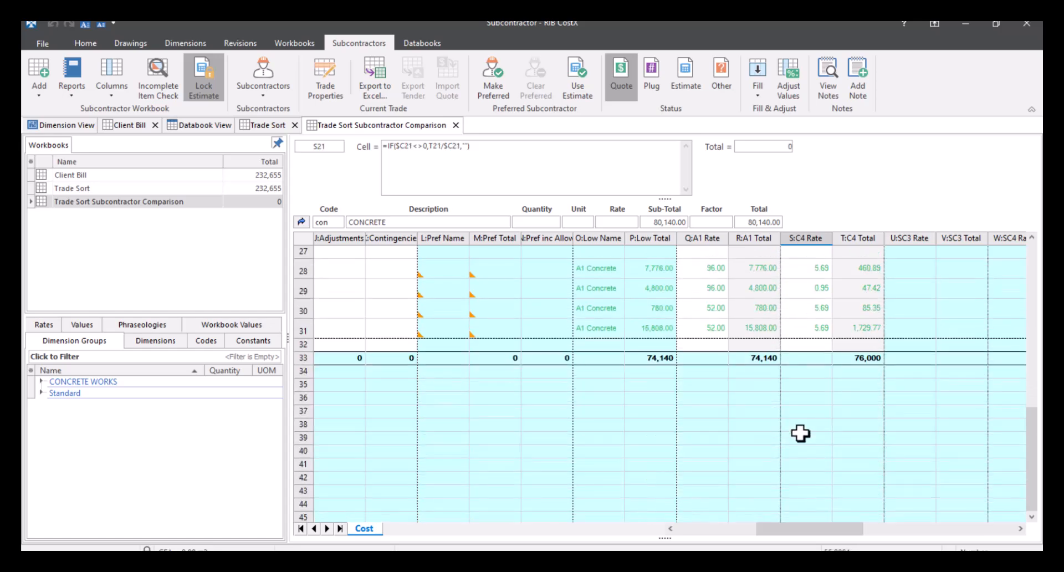
{"action": "scroll", "coordinate": [800, 431], "scroll_direction": "up", "scroll_amount": 8}
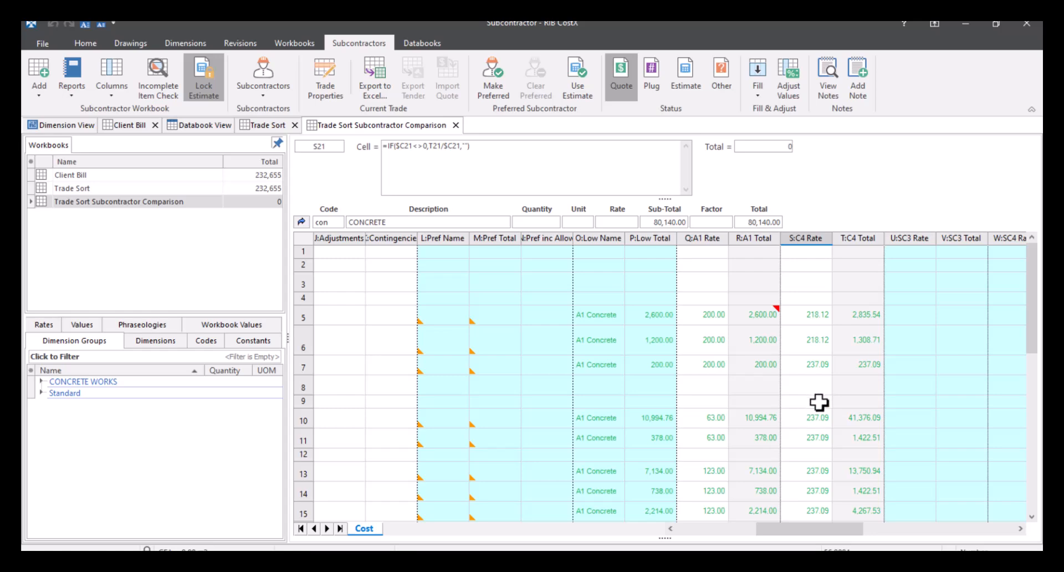
Clear A1 Concrete's rate for the ground slab on membrane in cell Q10 and fill it from the estimate.
{"action": "scroll", "coordinate": [818, 403], "scroll_direction": "down", "scroll_amount": 1}
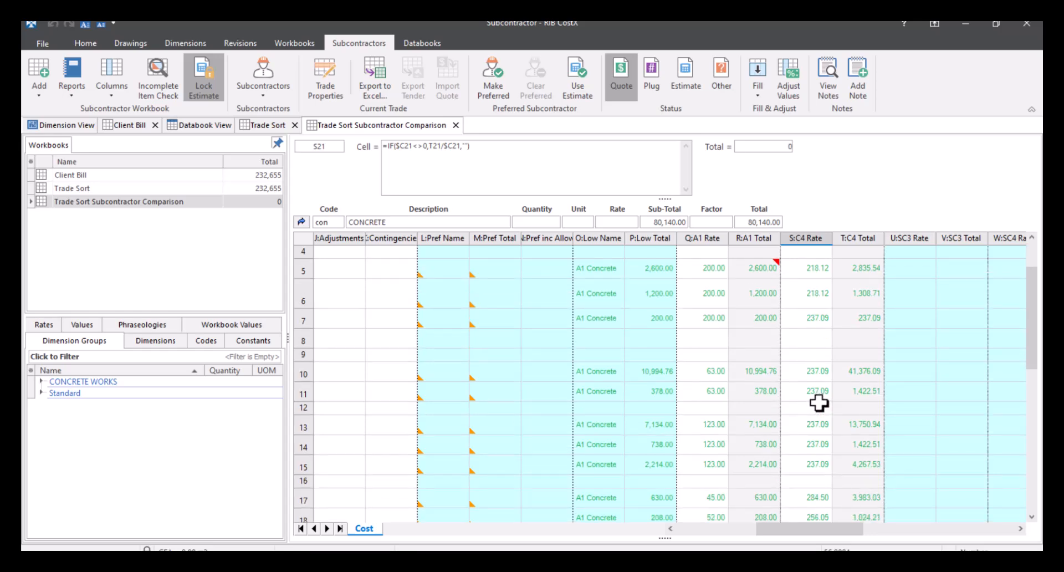
{"action": "mouse_move", "coordinate": [808, 531]}
{"action": "left_mouse_down"}
{"action": "mouse_move", "coordinate": [723, 530]}
{"action": "mouse_move", "coordinate": [803, 546]}
{"action": "mouse_move", "coordinate": [798, 532]}
{"action": "left_mouse_up"}
{"action": "left_click", "coordinate": [760, 373]}
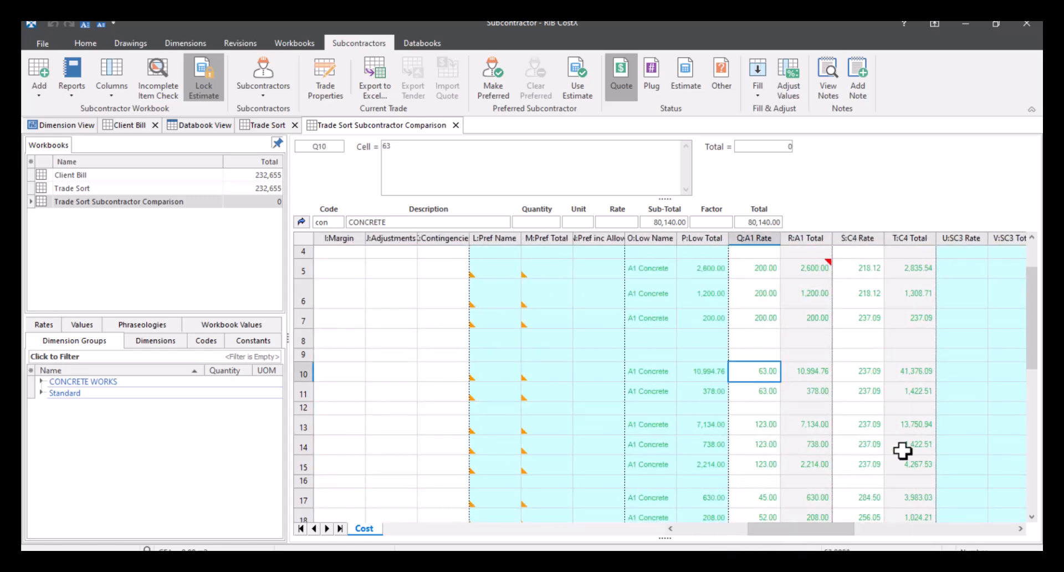
{"action": "key", "text": "Delete"}
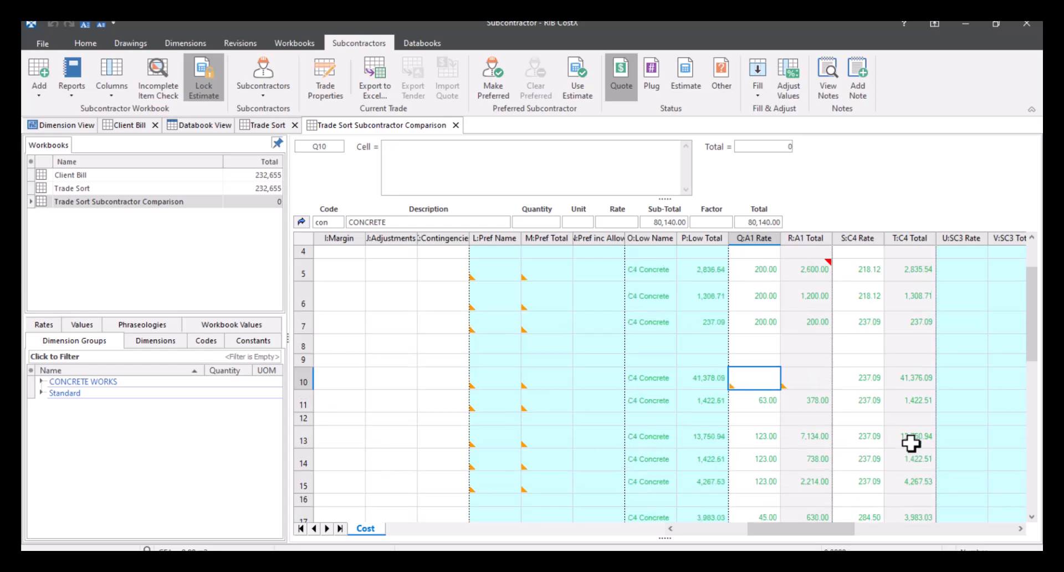
{"action": "left_click", "coordinate": [757, 89]}
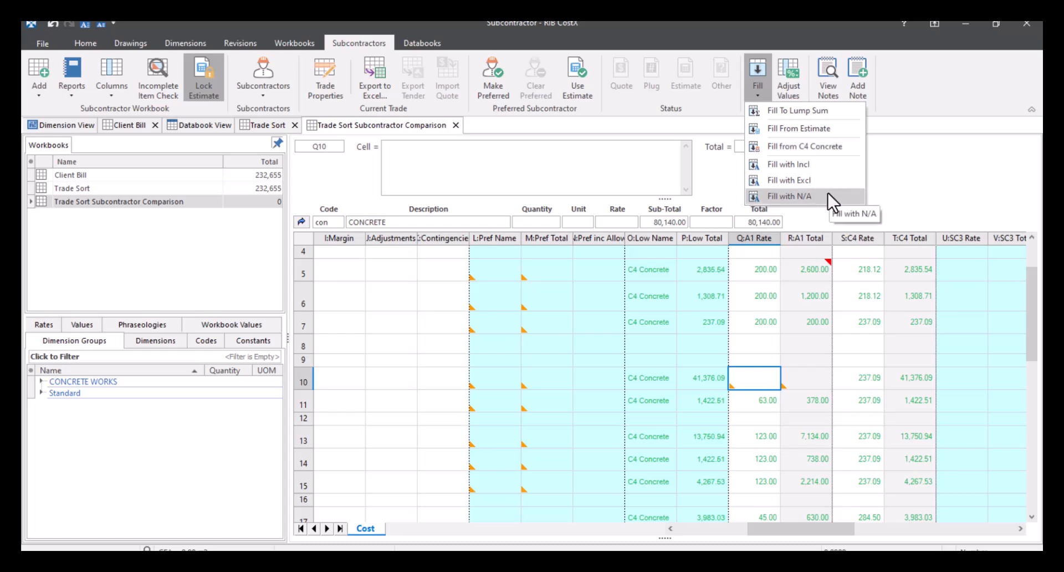
{"action": "left_click", "coordinate": [843, 142]}
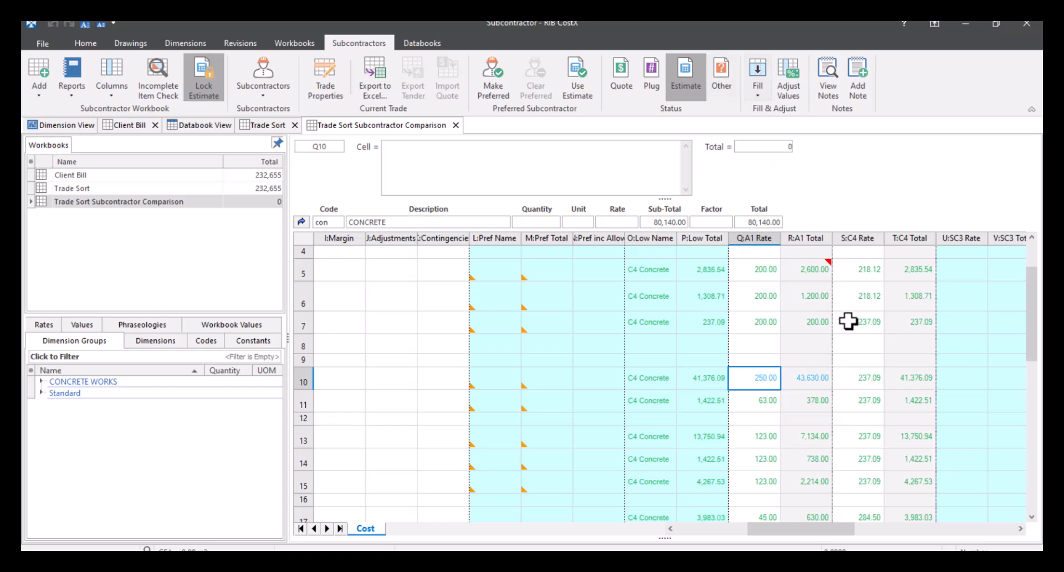
Clear C4 Concrete's rate for the ground slab on membrane in cell S10 and fill it with Excl.
{"action": "left_click", "coordinate": [857, 377]}
{"action": "key", "text": "Delete"}
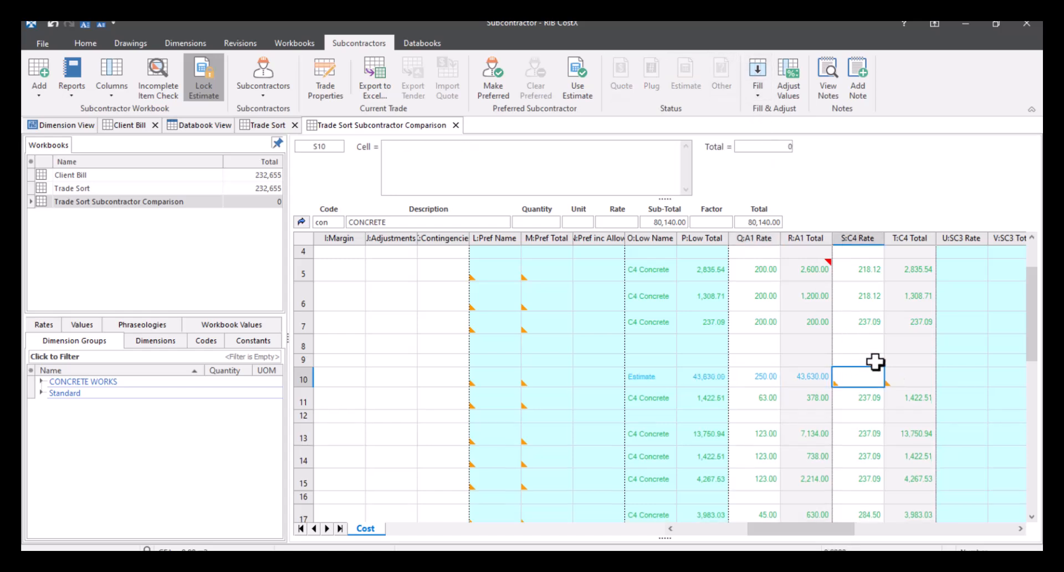
{"action": "left_click", "coordinate": [759, 100]}
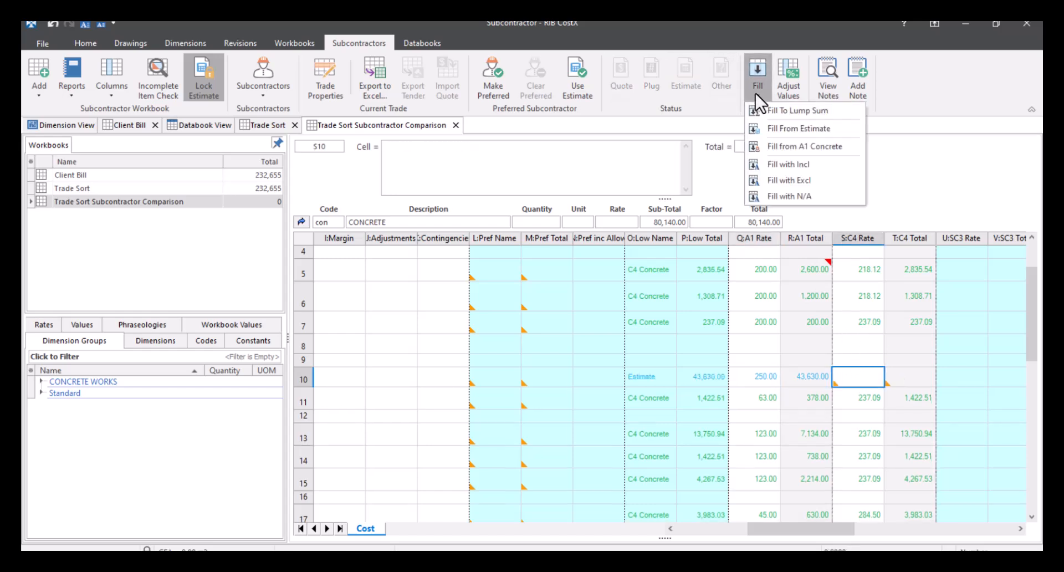
{"action": "left_click", "coordinate": [832, 180]}
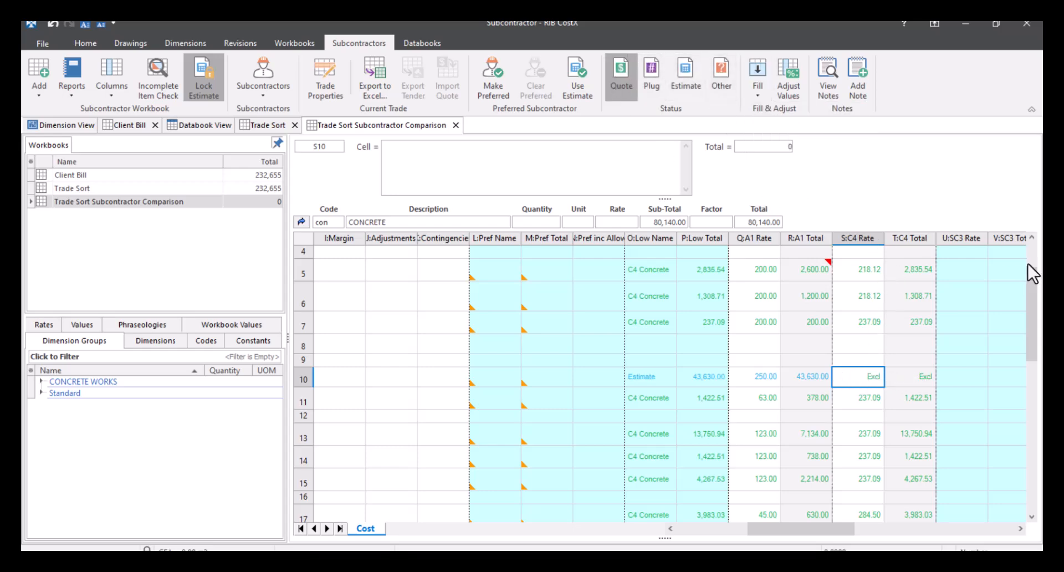
Replace C4 Concrete's rate for the ground slab on ground in cell S11 with A1 Concrete's rate and set its status to Plug.
{"action": "left_click", "coordinate": [869, 403]}
{"action": "key", "text": "Delete"}
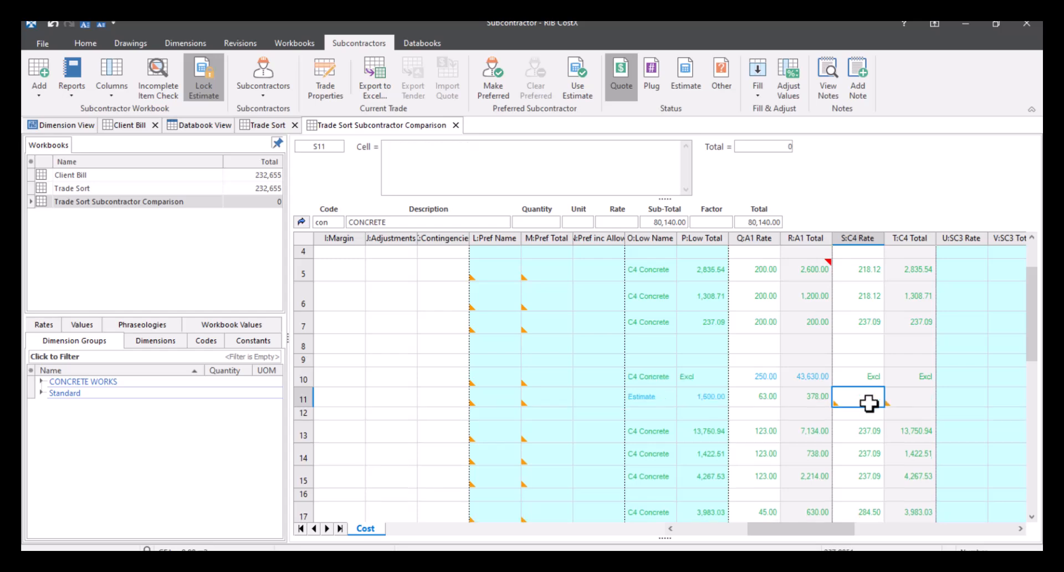
{"action": "left_click", "coordinate": [765, 94]}
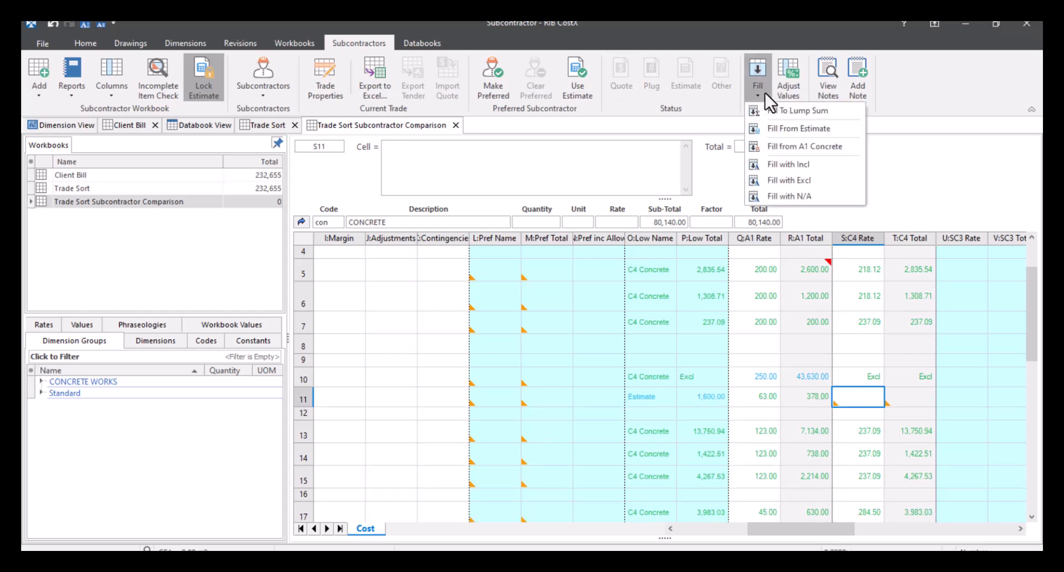
{"action": "left_click", "coordinate": [838, 150]}
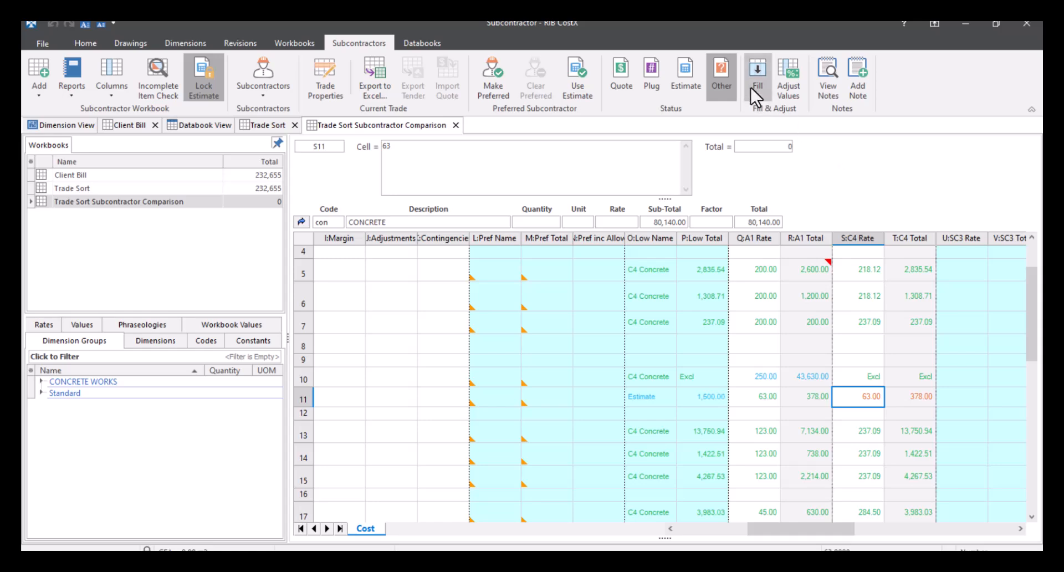
{"action": "left_click", "coordinate": [654, 69]}
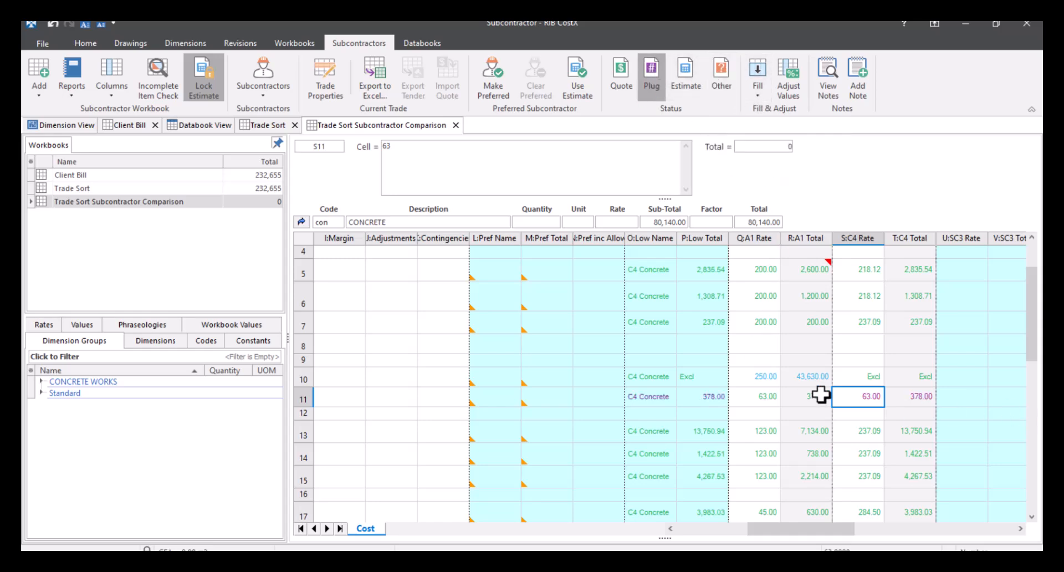
Return to the trade summary and compare A1 Concrete's and C4 Concrete's totals for the CONCRETE trade.
{"action": "scroll", "coordinate": [854, 362], "scroll_direction": "down", "scroll_amount": 1}
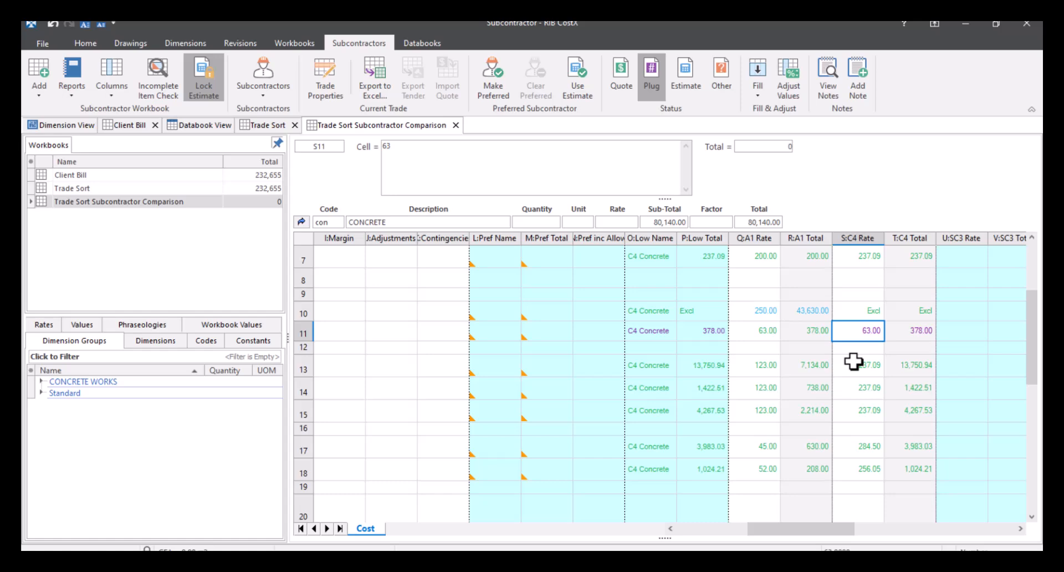
{"action": "scroll", "coordinate": [853, 363], "scroll_direction": "up", "scroll_amount": 3}
{"action": "scroll", "coordinate": [854, 365], "scroll_direction": "down", "scroll_amount": 3}
{"action": "scroll", "coordinate": [850, 372], "scroll_direction": "up", "scroll_amount": 2}
{"action": "left_click_drag", "start_coordinate": [828, 531], "coordinate": [755, 533]}
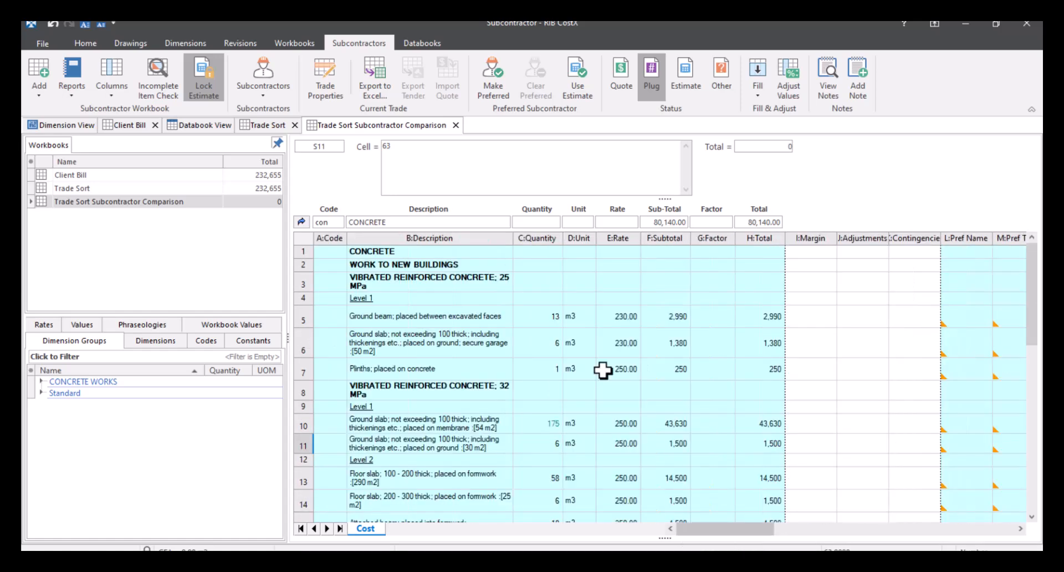
{"action": "left_click", "coordinate": [302, 222]}
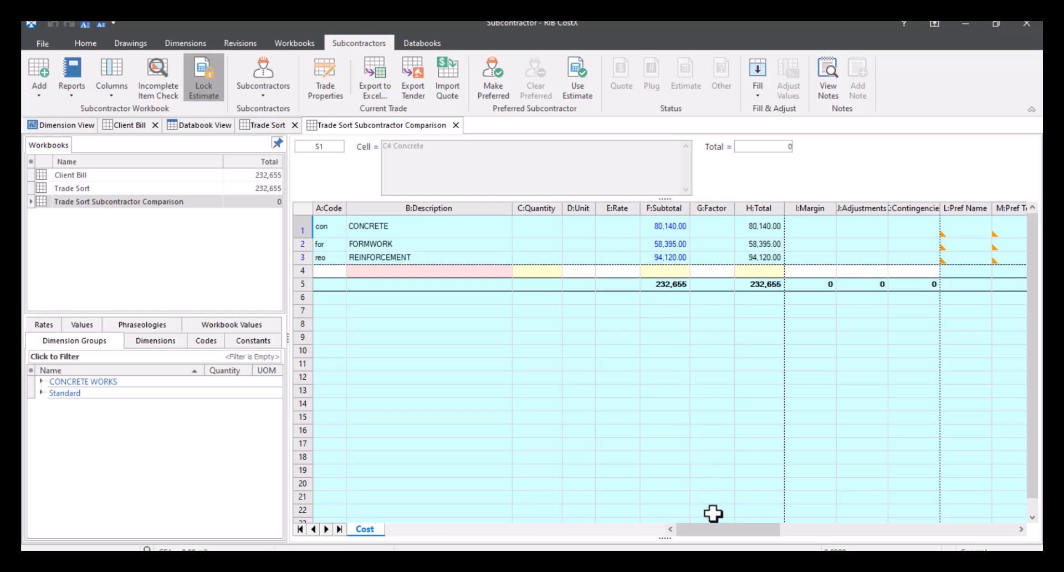
{"action": "left_click_drag", "start_coordinate": [715, 536], "coordinate": [791, 538]}
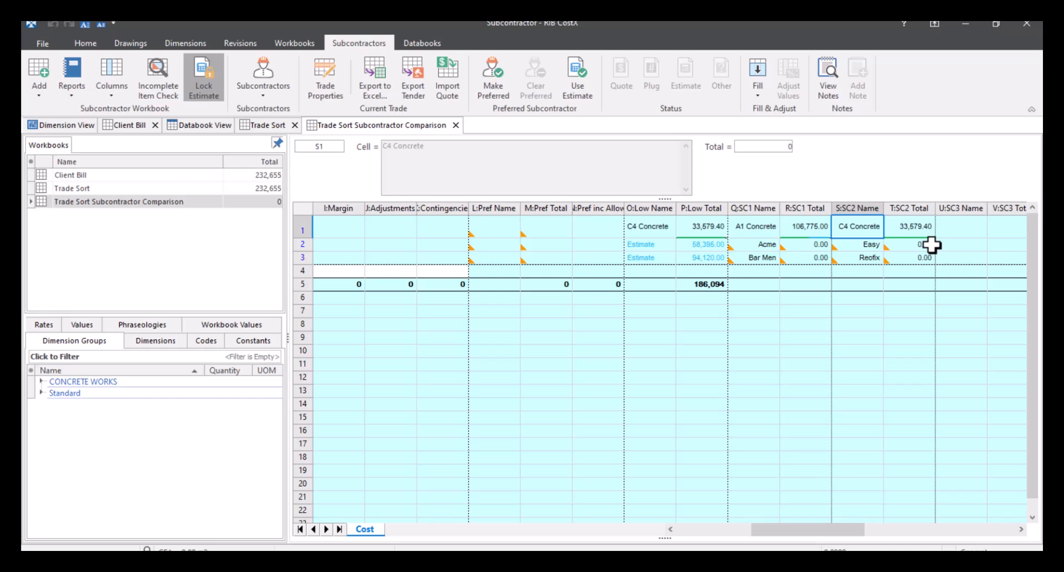
{"action": "left_click", "coordinate": [795, 228]}
{"action": "left_click", "coordinate": [900, 227]}
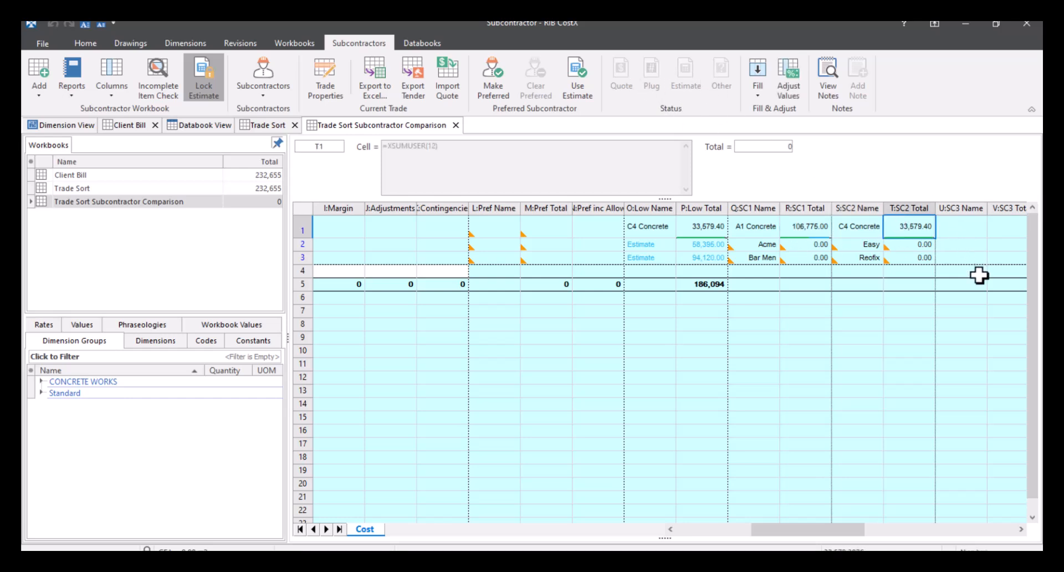
Make A1 Concrete the preferred subcontractor for the CONCRETE trade.
{"action": "left_click", "coordinate": [765, 228]}
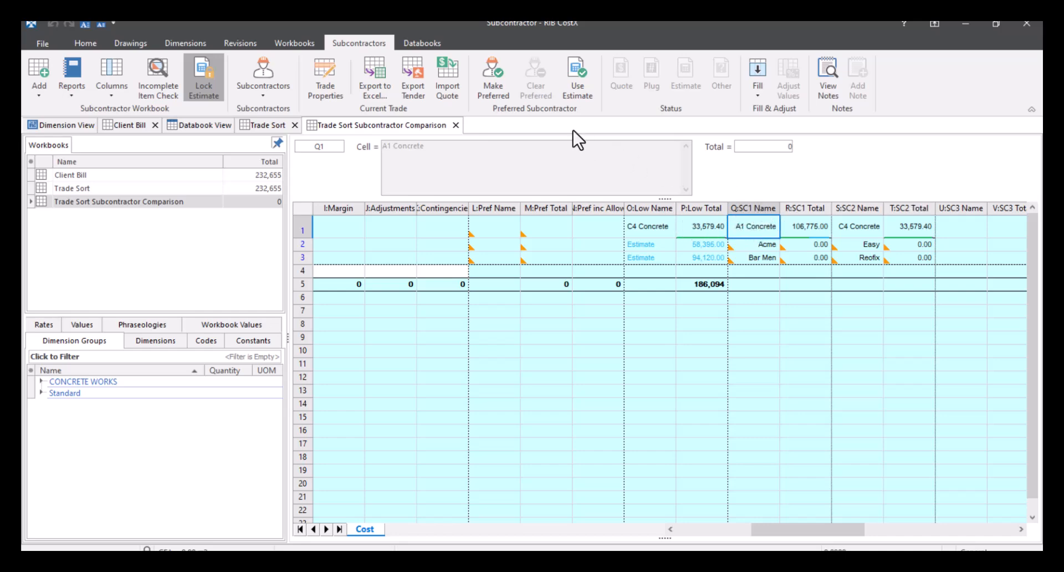
{"action": "left_click", "coordinate": [497, 75]}
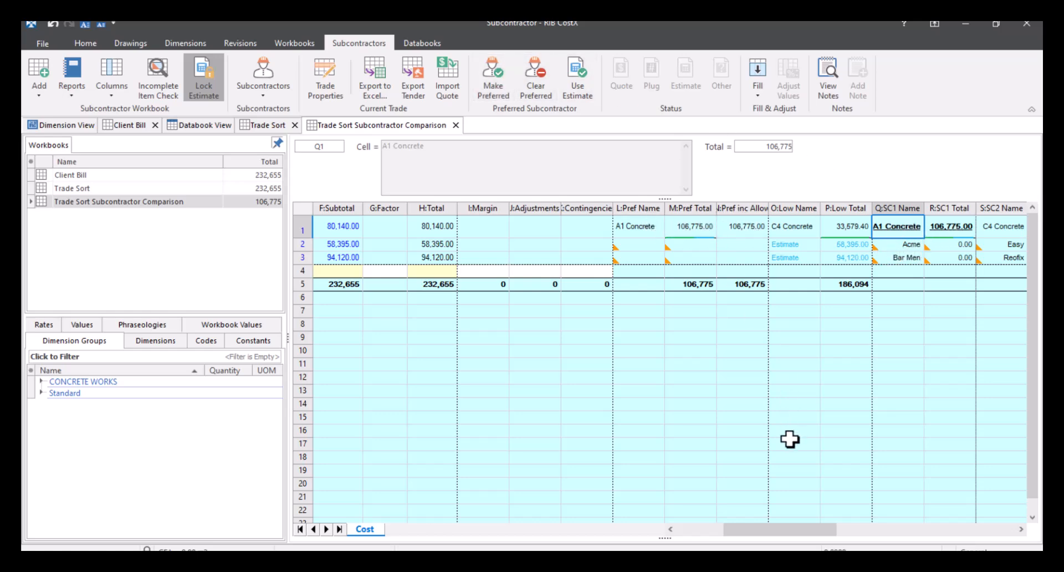
{"action": "left_click_drag", "start_coordinate": [776, 529], "coordinate": [717, 531]}
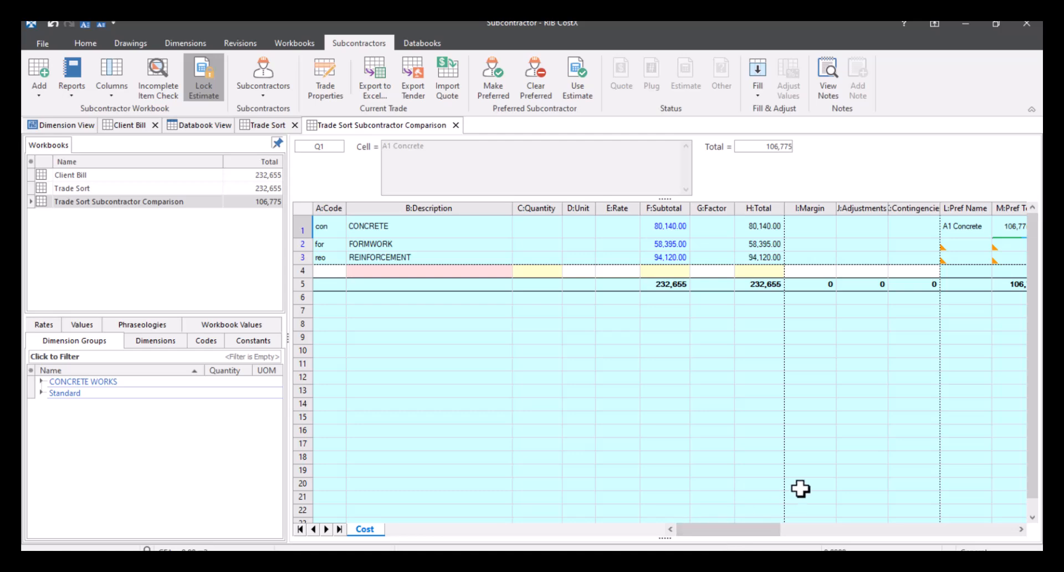
Open the CONCRETE breakdown and enter an adjustment of 500 for the ground beam item in row 5.
{"action": "double_click", "coordinate": [680, 228]}
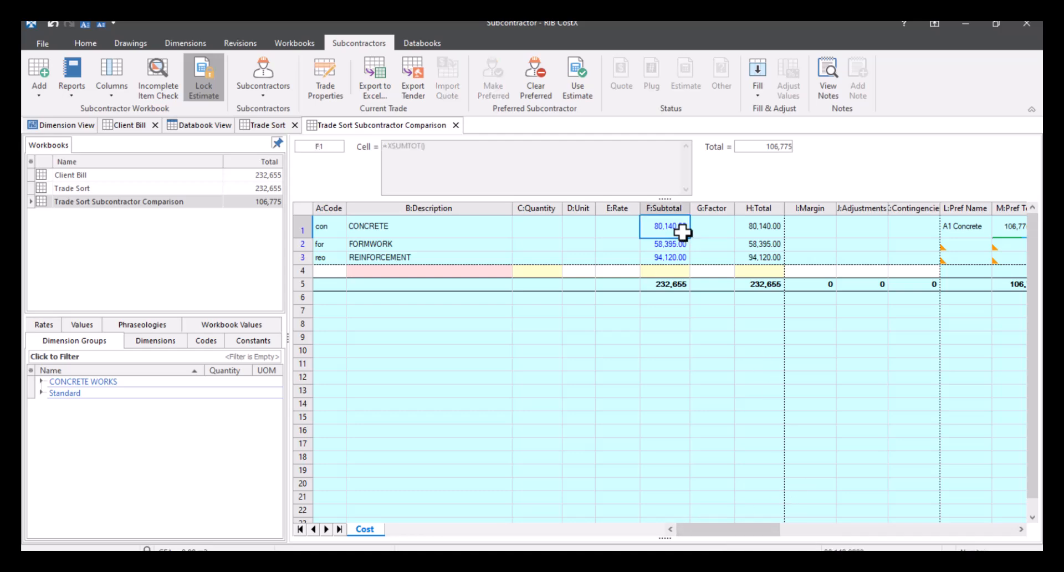
{"action": "left_click_drag", "start_coordinate": [750, 530], "coordinate": [767, 530]}
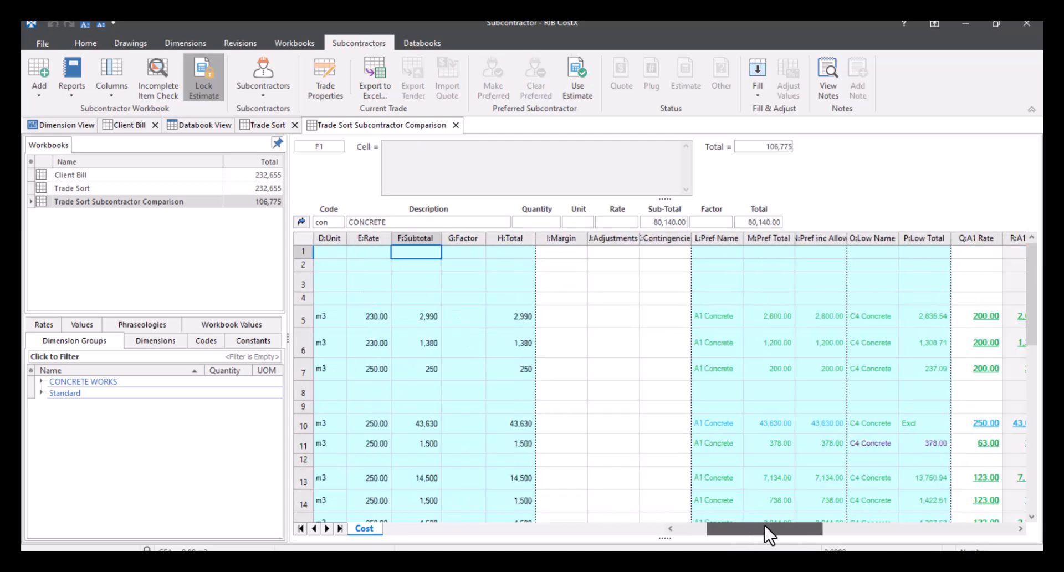
{"action": "left_click", "coordinate": [561, 319]}
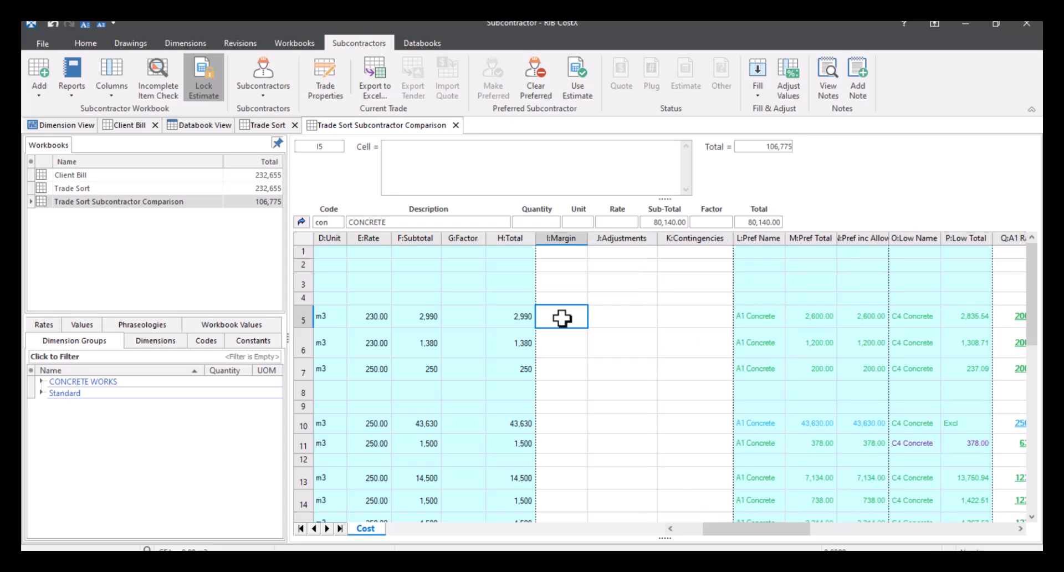
{"action": "key", "text": "Right"}
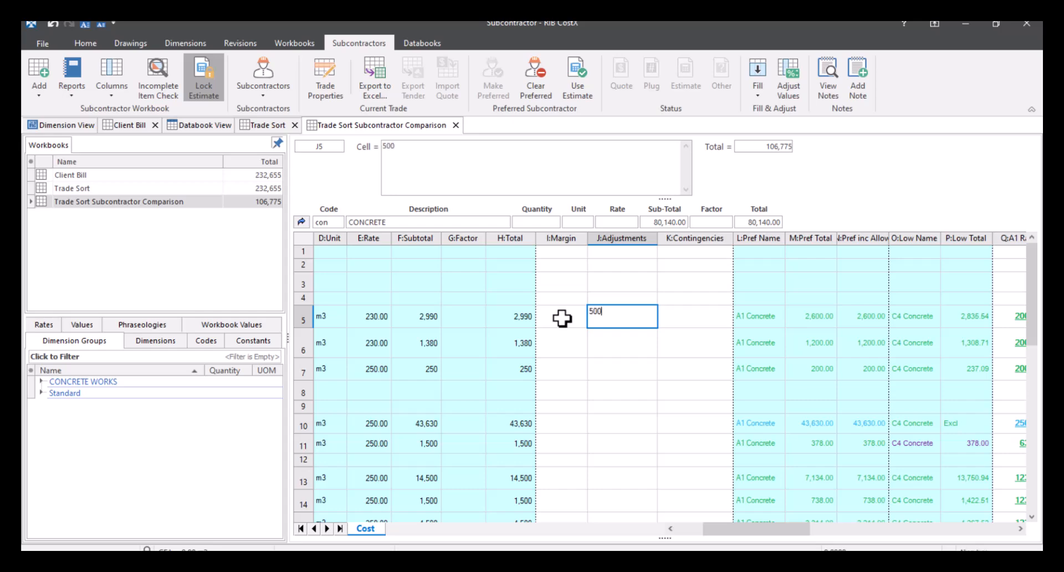
{"action": "key", "text": "Return"}
{"action": "key", "text": "Up"}
Return to the trade summary, widen the Pref inc Allow column and inspect the CONCRETE total including allowances.
{"action": "left_click", "coordinate": [301, 223]}
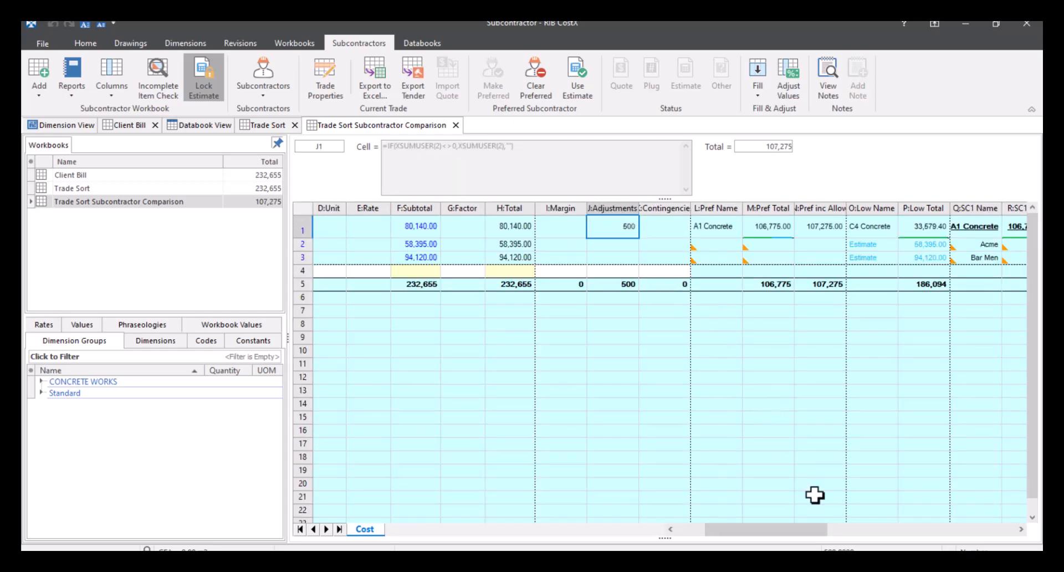
{"action": "left_click_drag", "start_coordinate": [783, 531], "coordinate": [818, 531]}
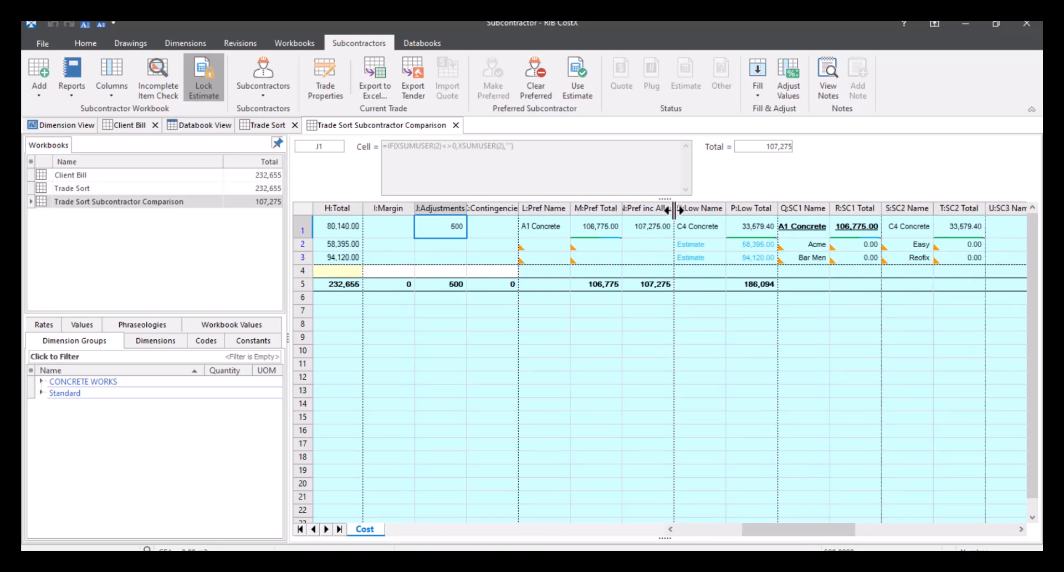
{"action": "left_click_drag", "start_coordinate": [673, 209], "coordinate": [700, 209]}
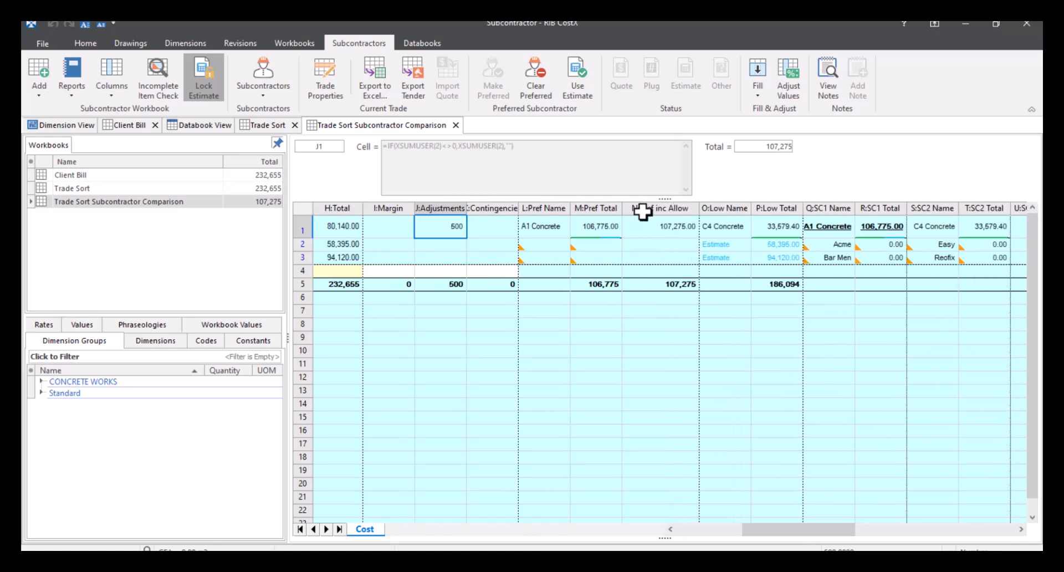
{"action": "left_click", "coordinate": [675, 228]}
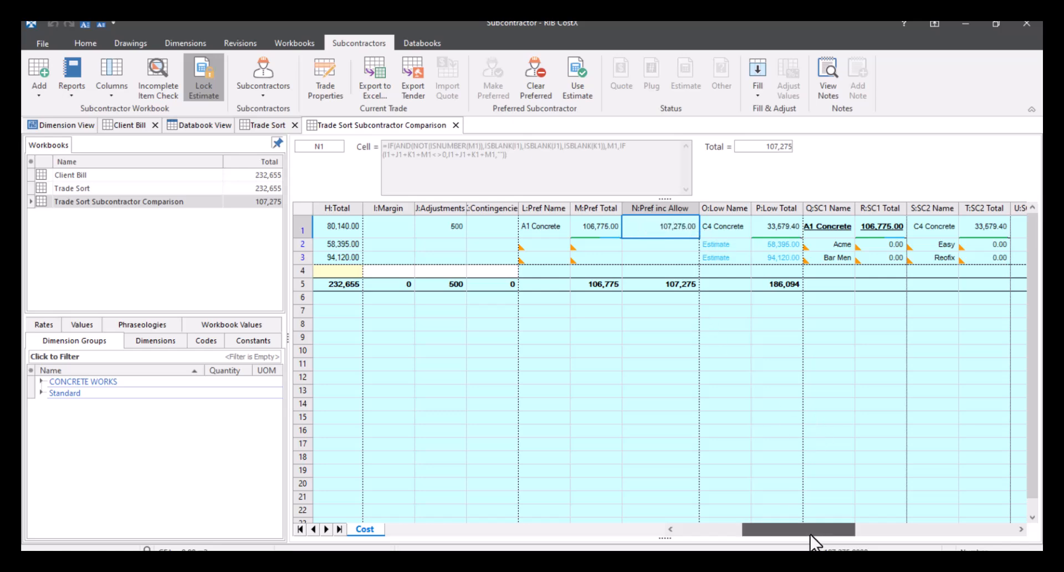
{"action": "left_click_drag", "start_coordinate": [809, 531], "coordinate": [715, 531]}
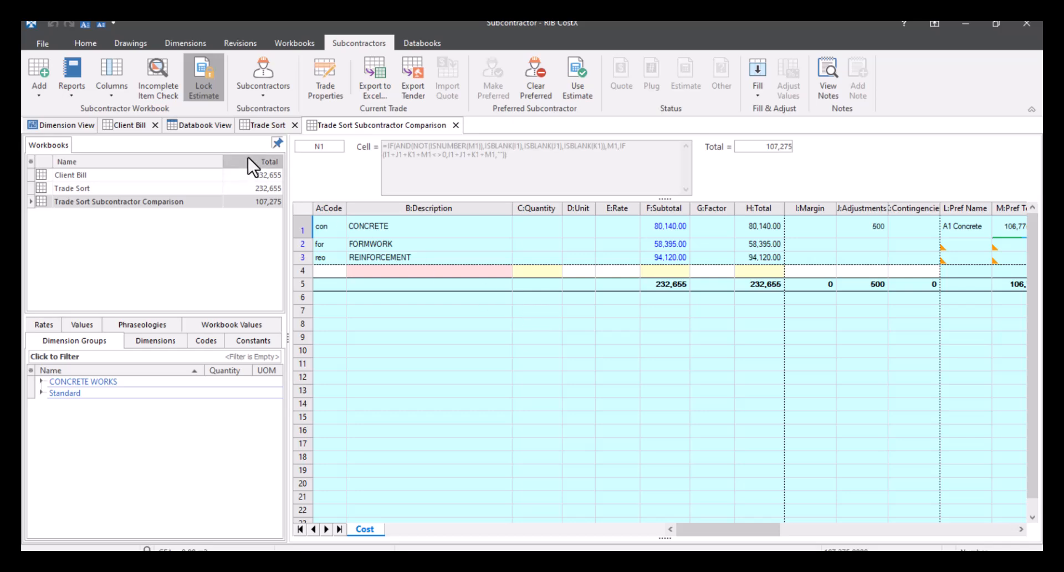
Generate the Subcontractor Analysis: 8 Subcontractors (EN) report from the unclassified report folder.
{"action": "left_click", "coordinate": [74, 72]}
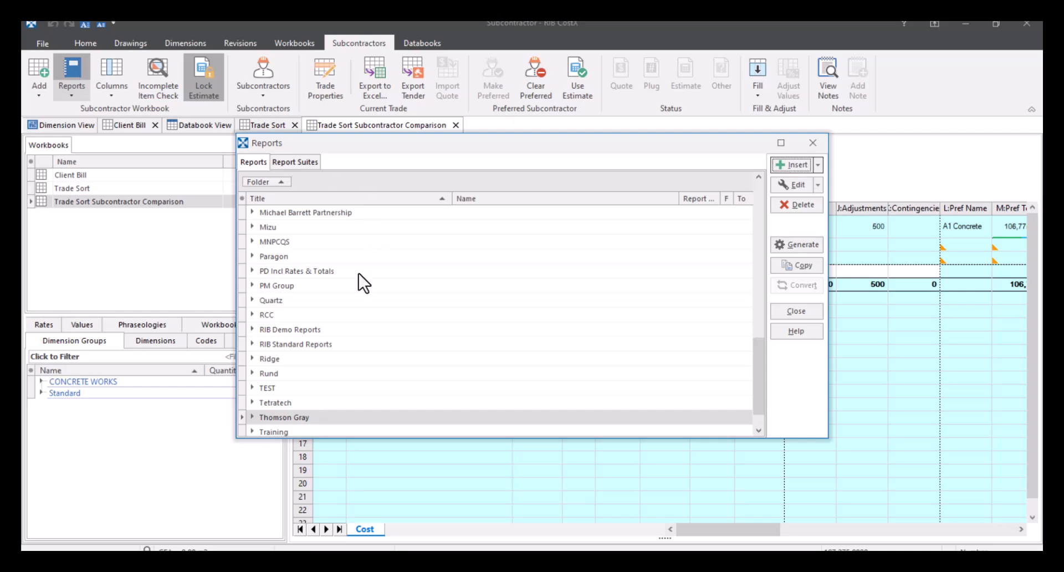
{"action": "scroll", "coordinate": [355, 300], "scroll_direction": "up", "scroll_amount": 10}
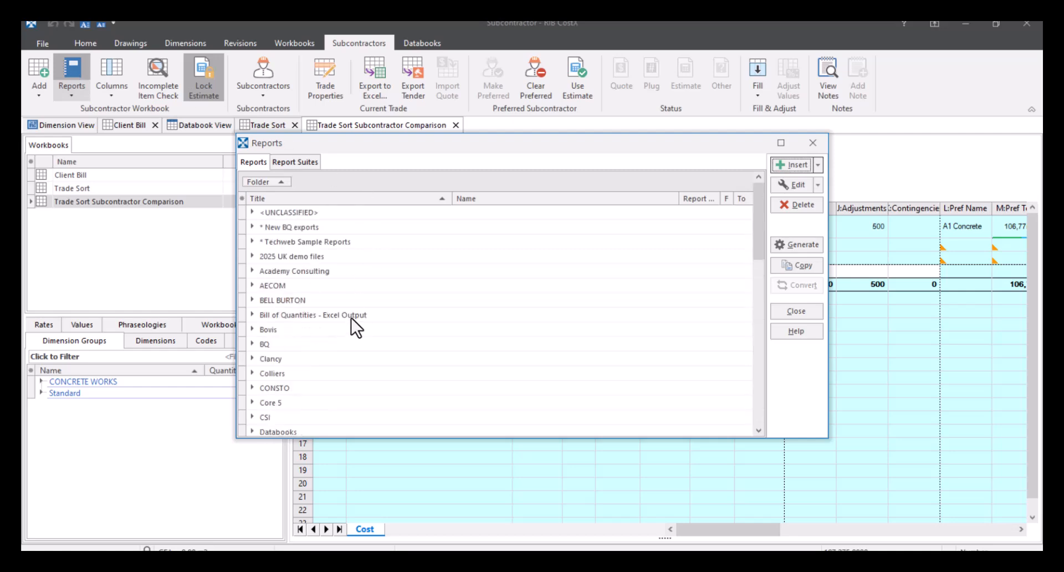
{"action": "left_click", "coordinate": [252, 212]}
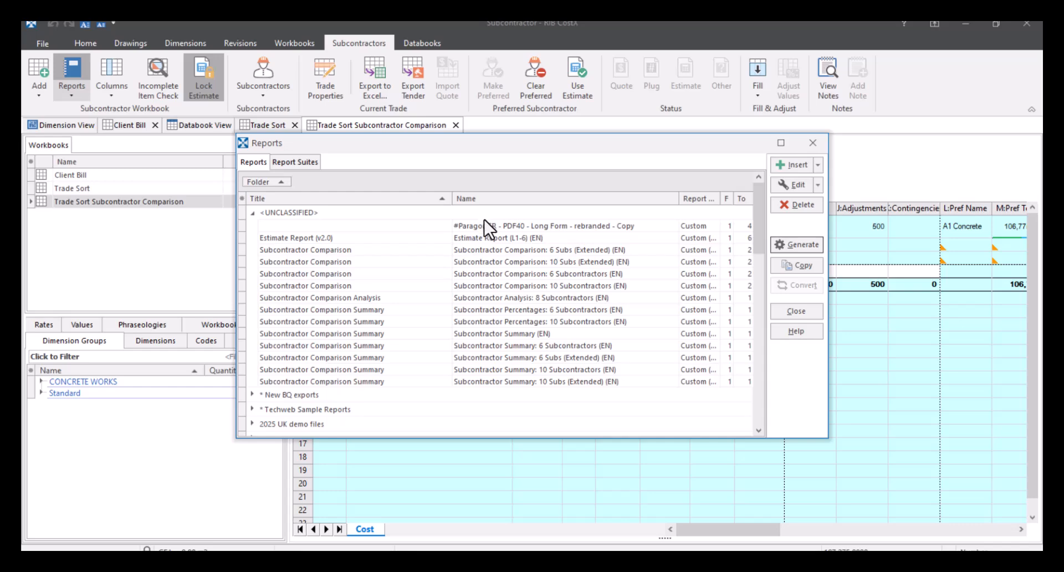
{"action": "left_click", "coordinate": [525, 297]}
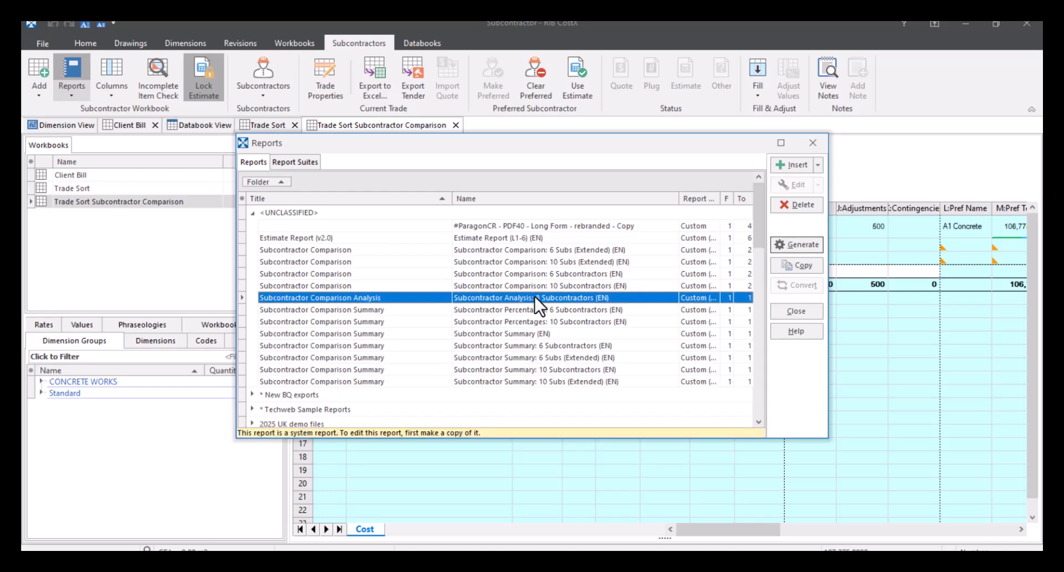
{"action": "left_click", "coordinate": [776, 244]}
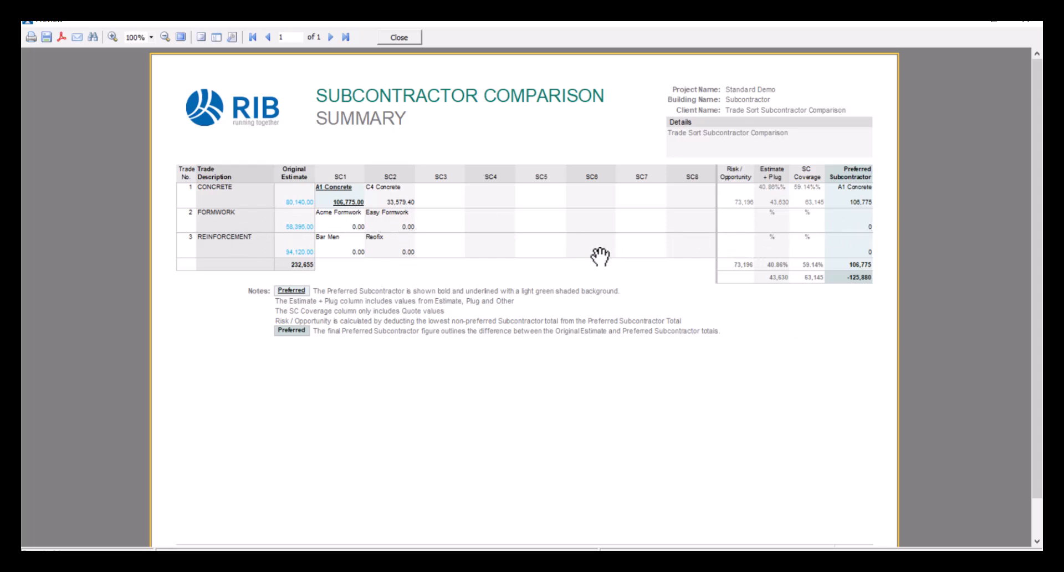
Look through the subcontractor comparison report preview, then close it and the report list.
{"action": "scroll", "coordinate": [601, 256], "scroll_direction": "down", "scroll_amount": 1}
{"action": "scroll", "coordinate": [600, 256], "scroll_direction": "up", "scroll_amount": 1}
{"action": "left_click", "coordinate": [399, 38]}
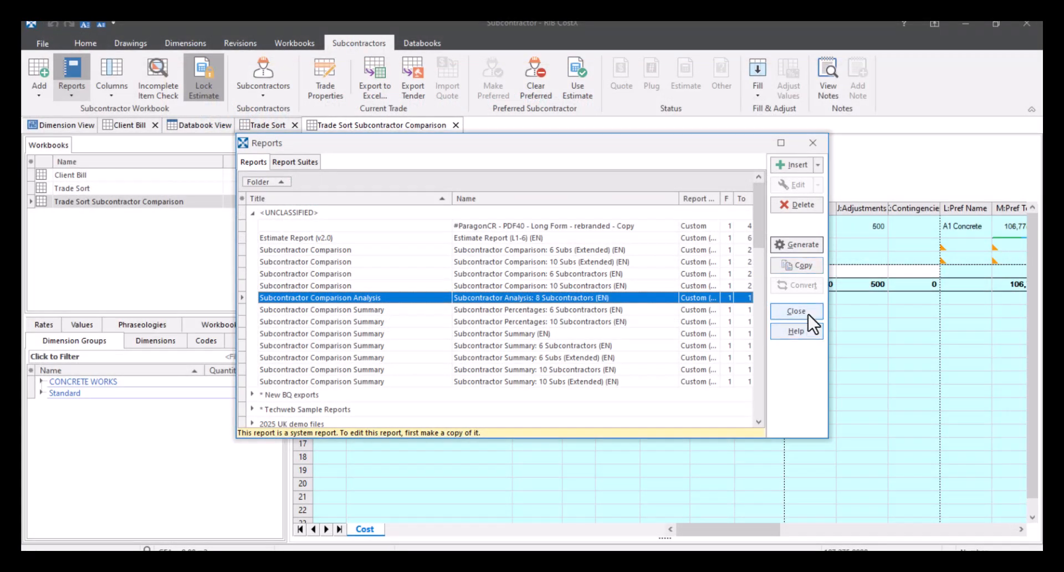
{"action": "left_click", "coordinate": [808, 314]}
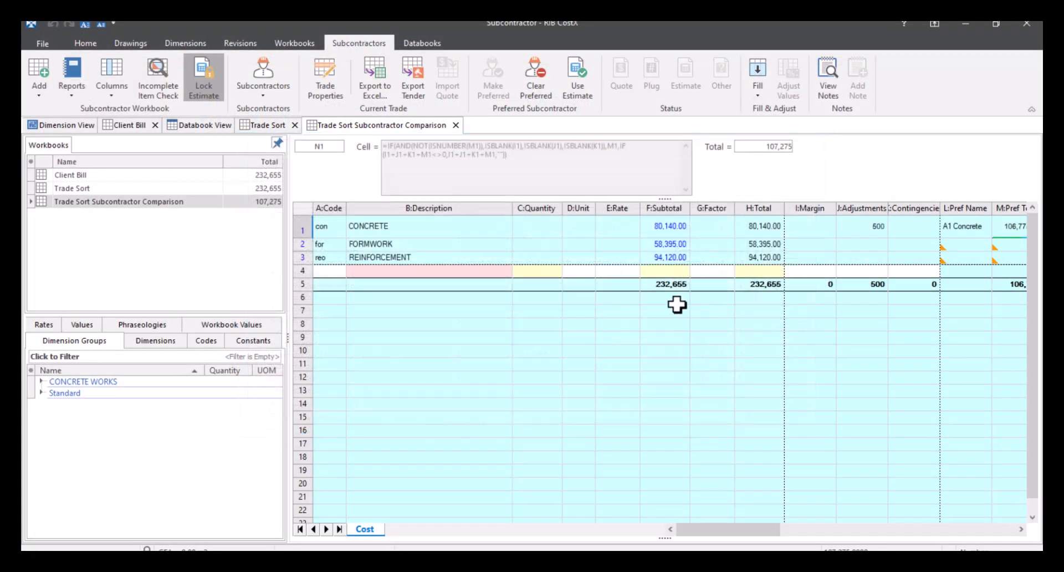
Generate a standard workbook named Trade Sort with rates from Trade Sort Subcontractor Comparison, using Preferred Including Allowances totals, preferred names and pro-rata subsheet rates.
{"action": "left_click", "coordinate": [137, 204]}
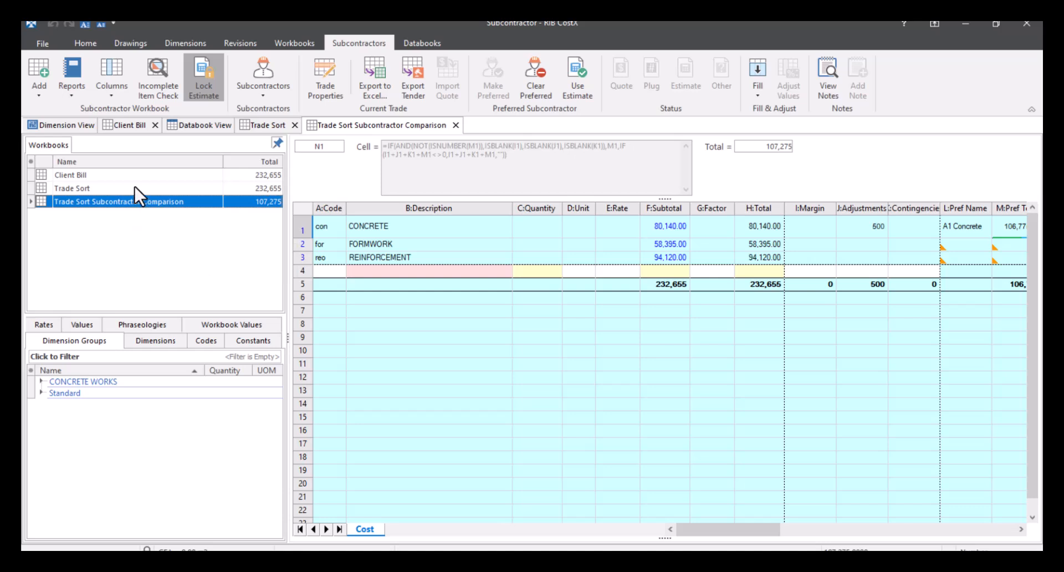
{"action": "left_click", "coordinate": [32, 94]}
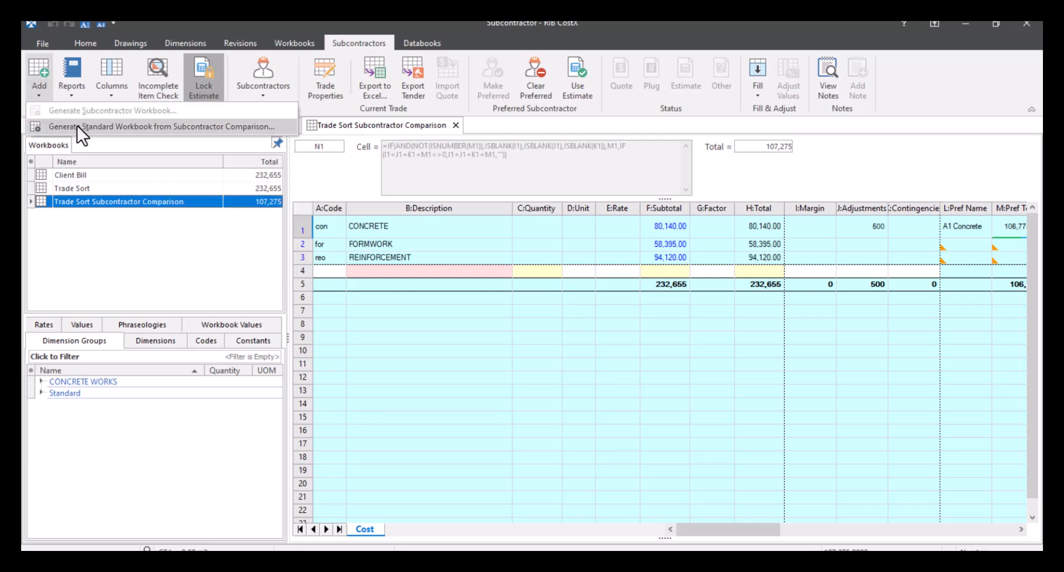
{"action": "left_click", "coordinate": [156, 129]}
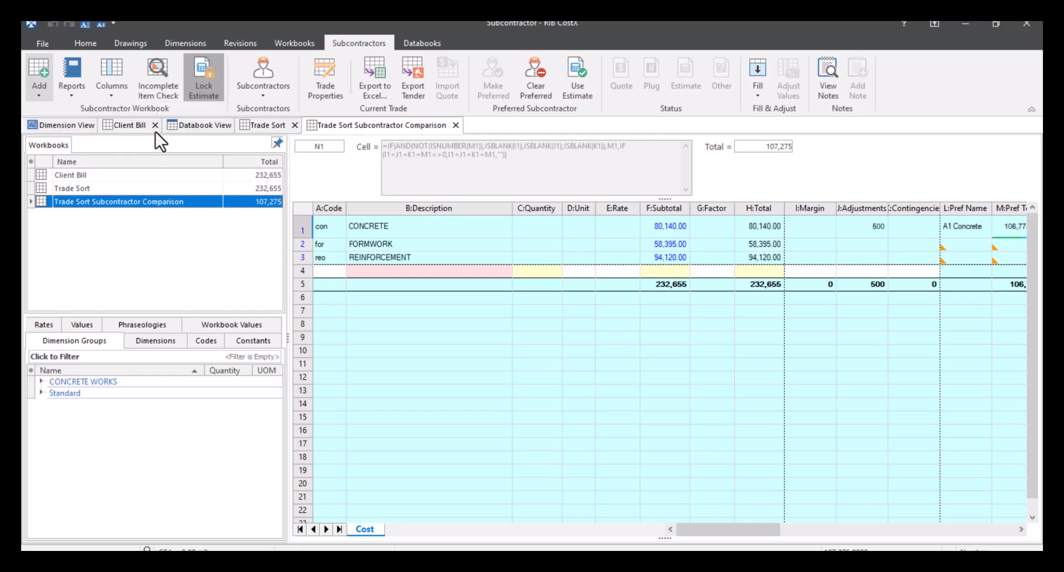
{"action": "left_click", "coordinate": [554, 268]}
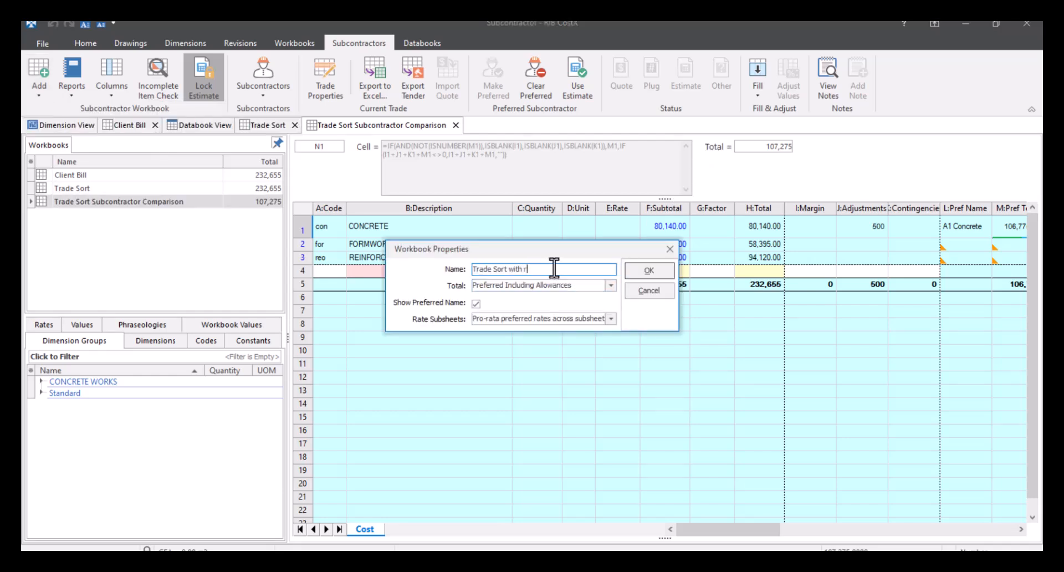
{"action": "left_click", "coordinate": [647, 271]}
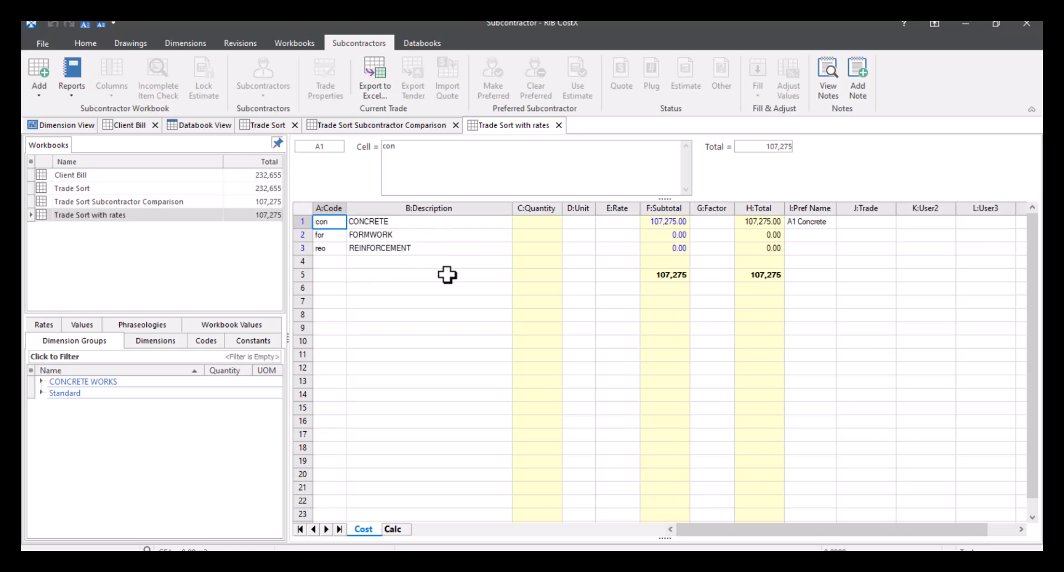
Open the CONCRETE breakdown in the Trade Sort with rates workbook and review the item rates and preferred subcontractor names.
{"action": "double_click", "coordinate": [673, 223]}
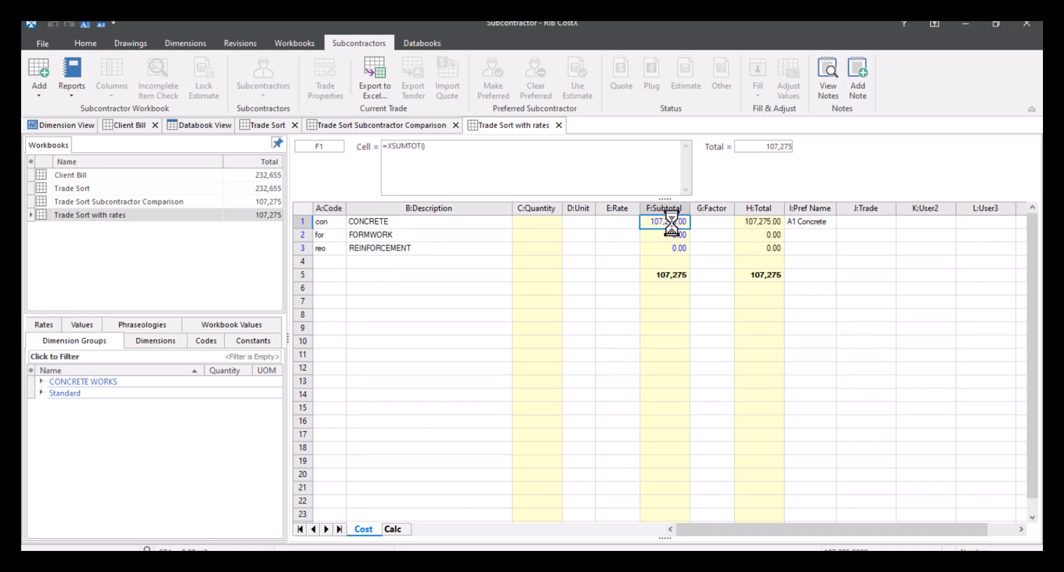
{"action": "left_click", "coordinate": [824, 316]}
{"action": "left_click", "coordinate": [824, 347]}
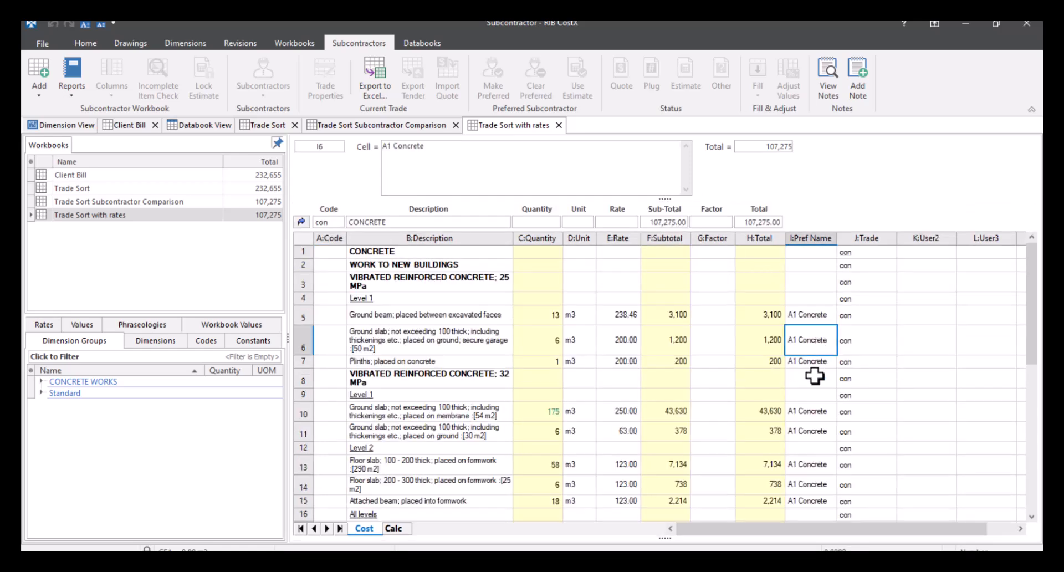
{"action": "left_click", "coordinate": [814, 381]}
{"action": "left_click", "coordinate": [805, 445]}
{"action": "scroll", "coordinate": [608, 330], "scroll_direction": "down", "scroll_amount": 7}
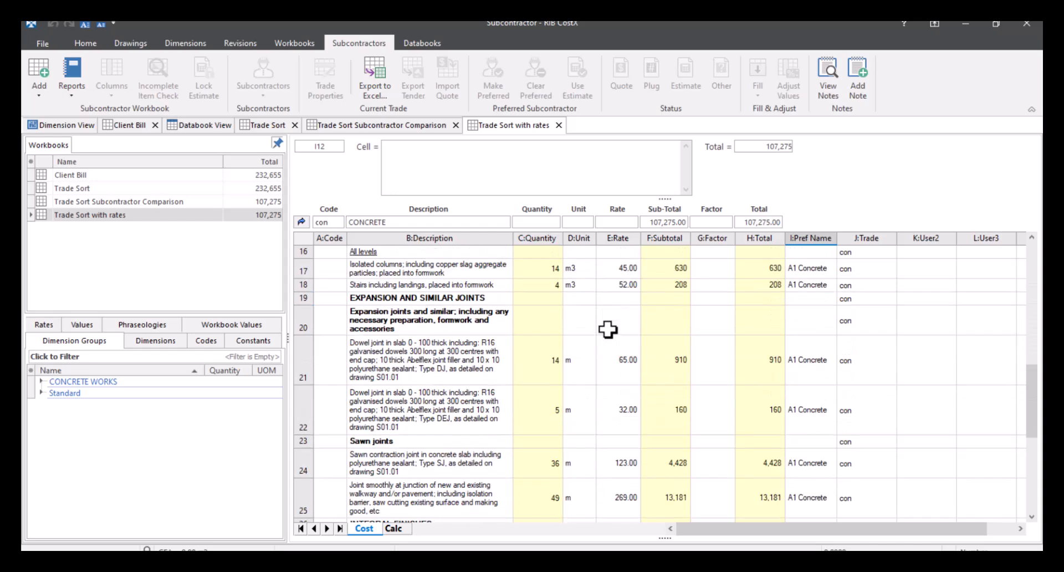
{"action": "scroll", "coordinate": [608, 331], "scroll_direction": "up", "scroll_amount": 1}
{"action": "scroll", "coordinate": [607, 329], "scroll_direction": "up", "scroll_amount": 6}
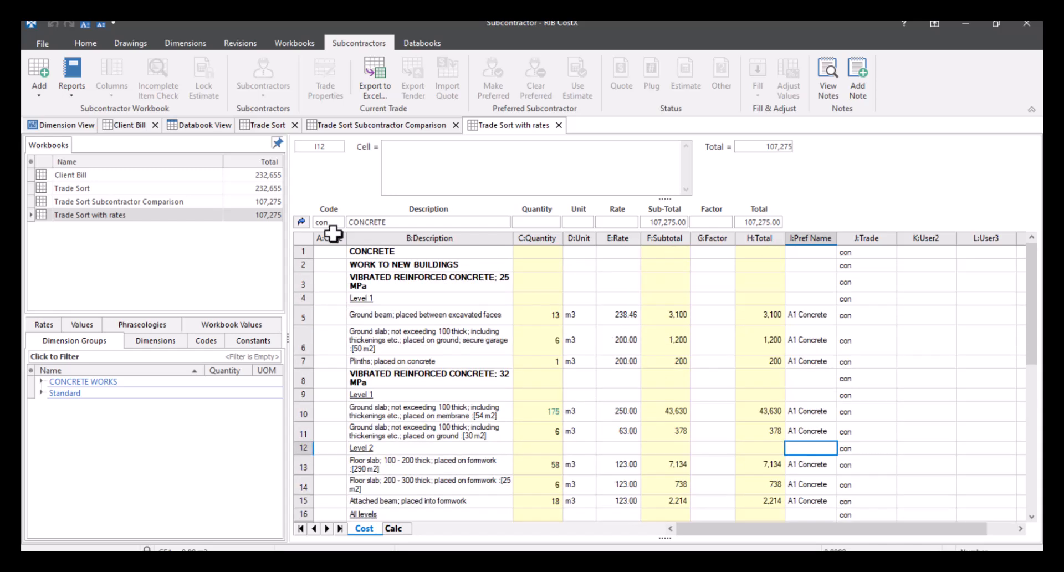
Generate a workbook reverted to source format from the Trade Sort with rates workbook.
{"action": "left_click", "coordinate": [133, 215]}
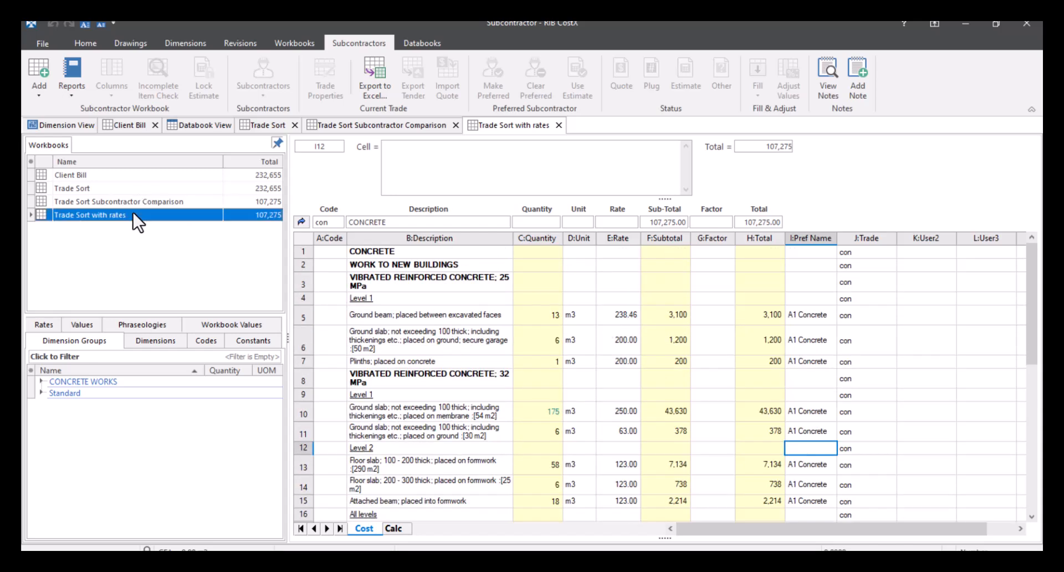
{"action": "left_click", "coordinate": [294, 42]}
{"action": "left_click", "coordinate": [32, 93]}
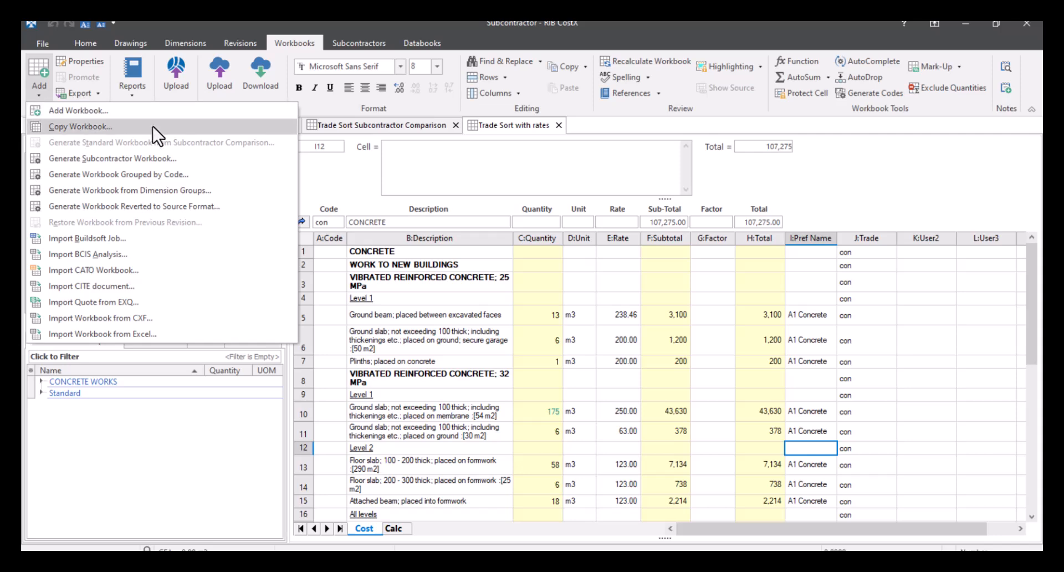
{"action": "left_click", "coordinate": [166, 206]}
{"action": "left_click", "coordinate": [639, 259]}
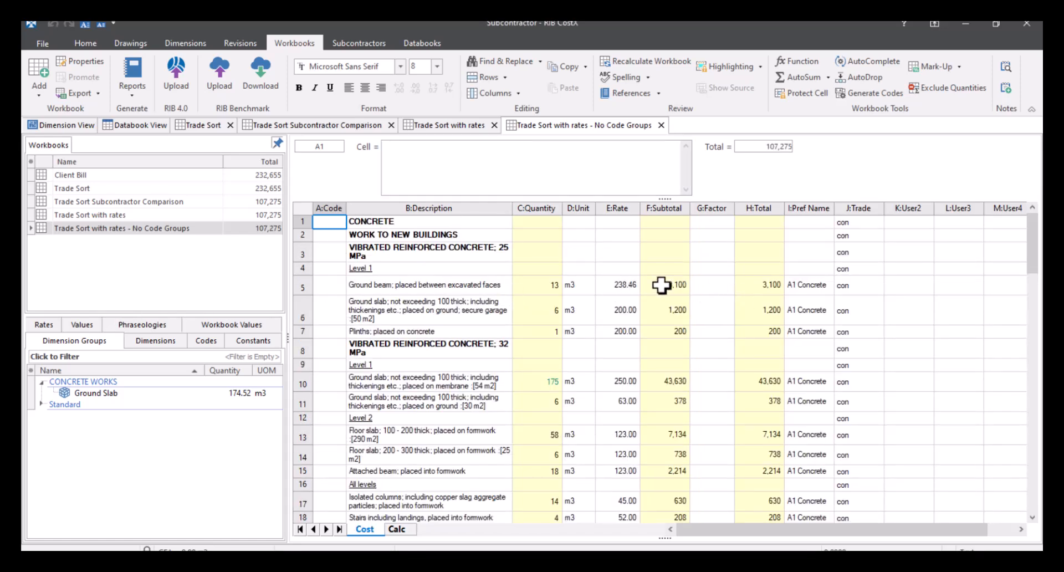
Examine the rates and preferred names across the concrete, formwork and reinforcement items in the workbook reverted to source format.
{"action": "left_click", "coordinate": [622, 284]}
{"action": "left_click", "coordinate": [622, 311]}
{"action": "left_click", "coordinate": [631, 331]}
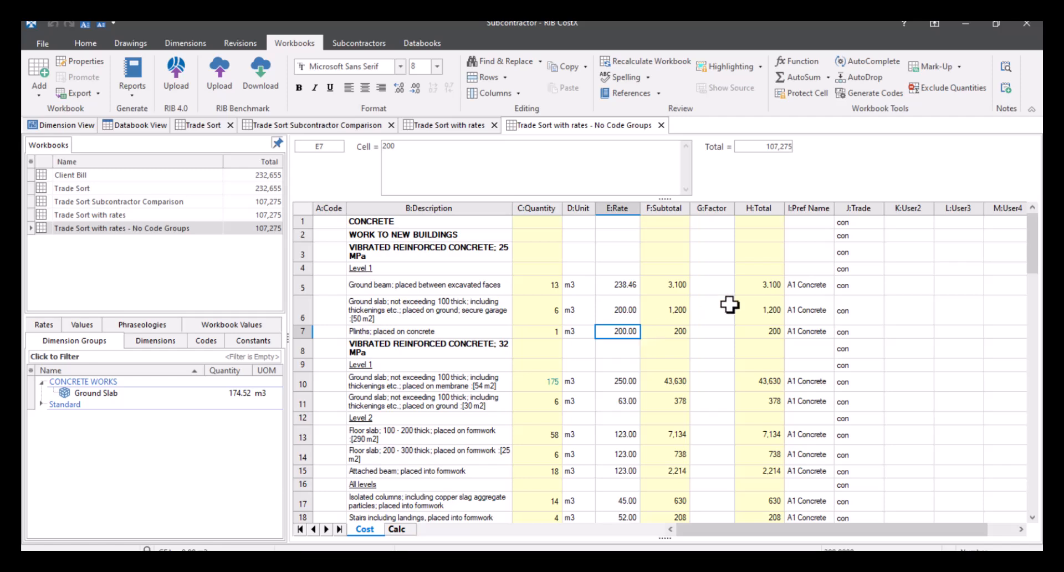
{"action": "left_click", "coordinate": [801, 285]}
{"action": "scroll", "coordinate": [613, 329], "scroll_direction": "down", "scroll_amount": 11}
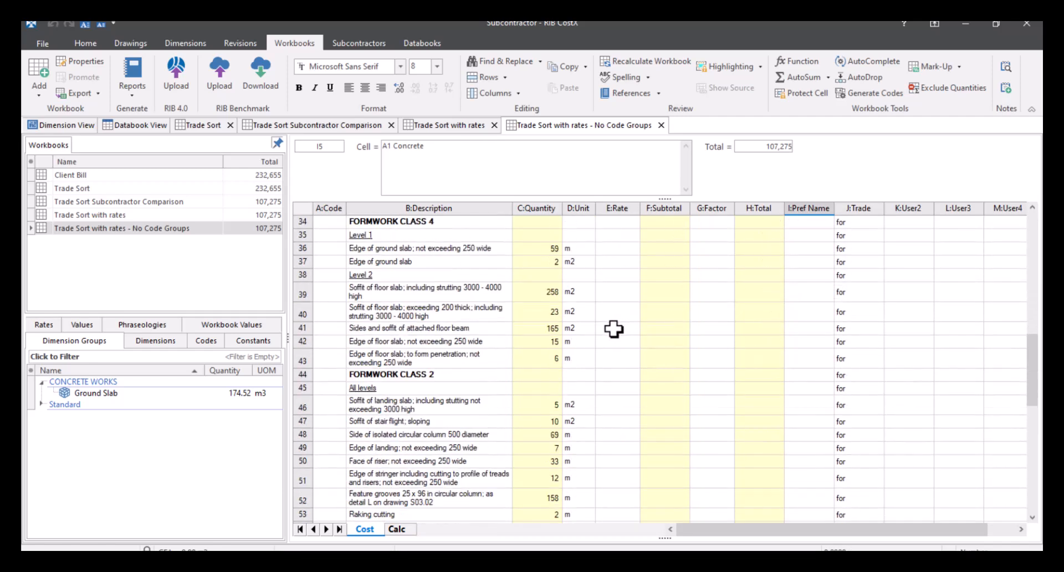
{"action": "scroll", "coordinate": [493, 374], "scroll_direction": "down", "scroll_amount": 5}
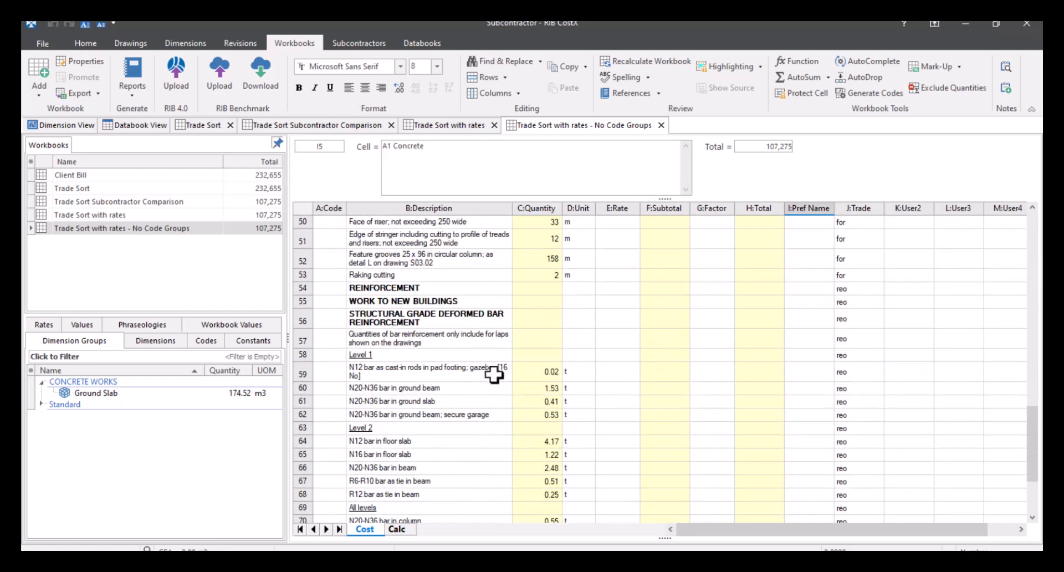
{"action": "scroll", "coordinate": [494, 374], "scroll_direction": "down", "scroll_amount": 4}
{"action": "scroll", "coordinate": [492, 371], "scroll_direction": "up", "scroll_amount": 10}
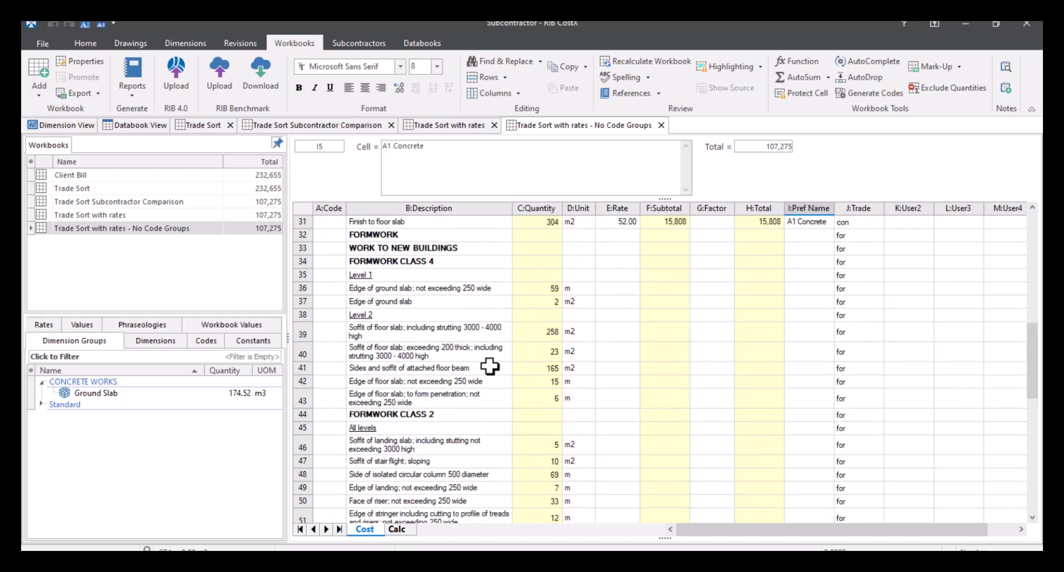
{"action": "scroll", "coordinate": [489, 365], "scroll_direction": "up", "scroll_amount": 10}
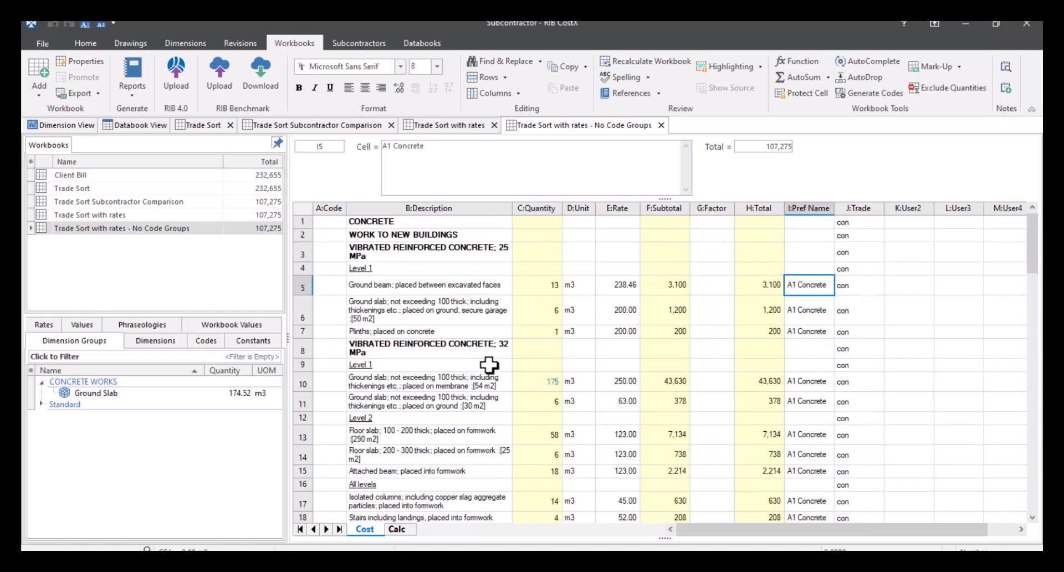